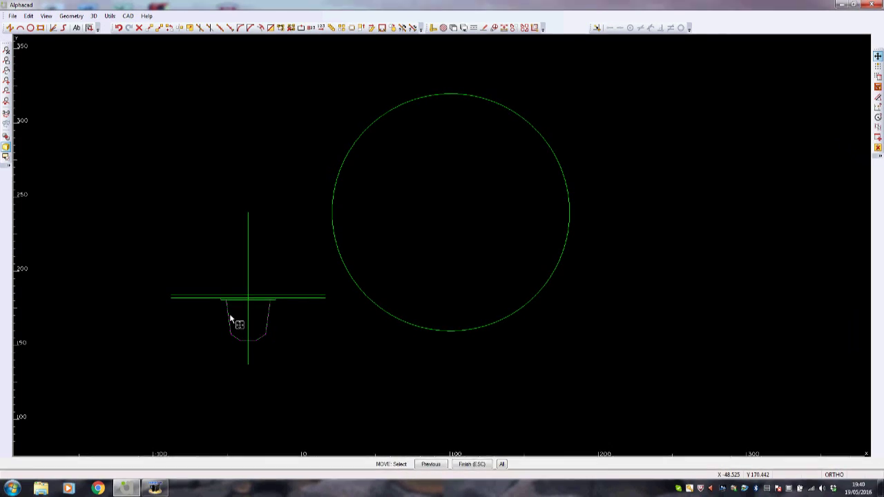
Step: Select the lower long horizontal line above the capsule profile as part of the geometry being moved to the circle
left_click(184, 298)
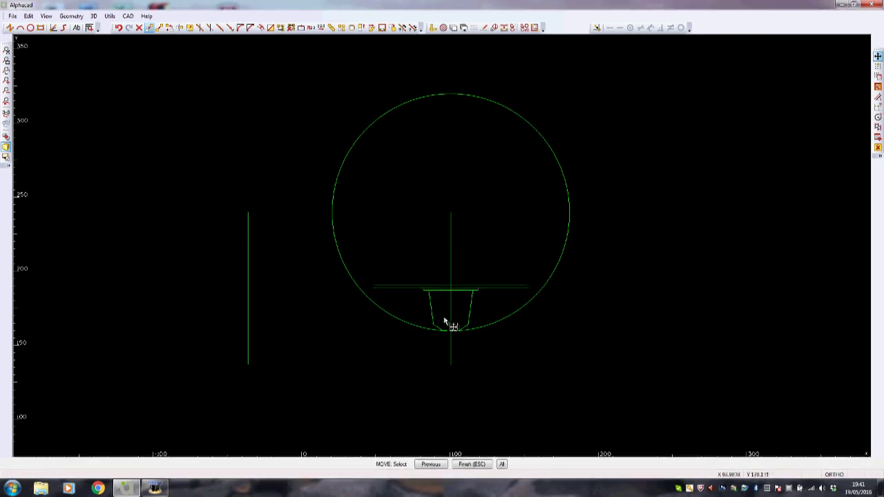
Step: Rotate-copy the capsule profile and its horizontal lines about the circle's centre, 8 copies including the original, and check the overlap between neighbours
left_click_drag(293, 174, 631, 355)
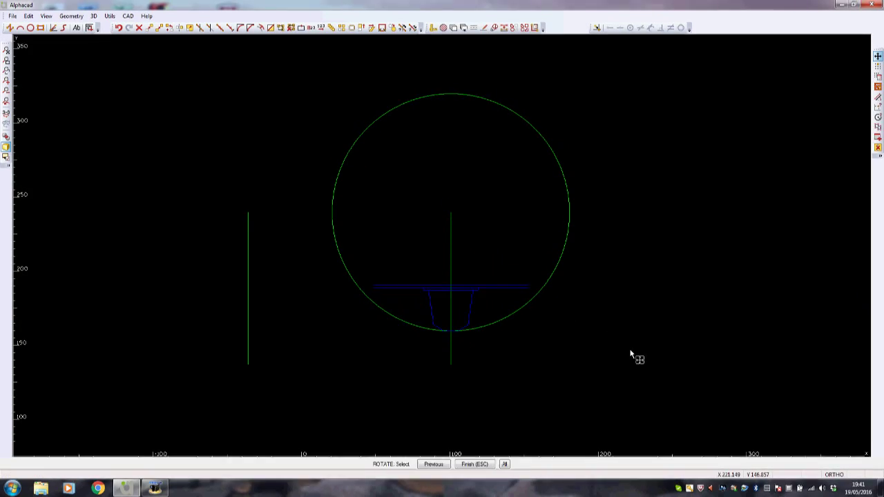
key("Escape")
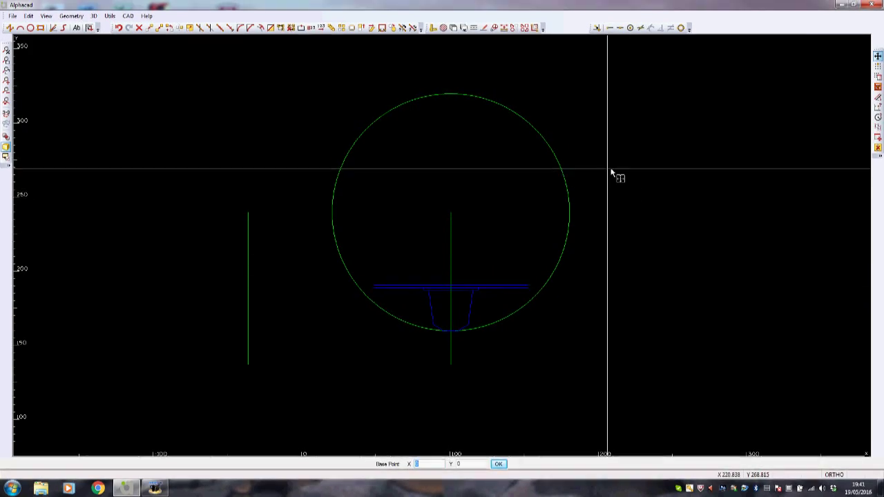
key("c")
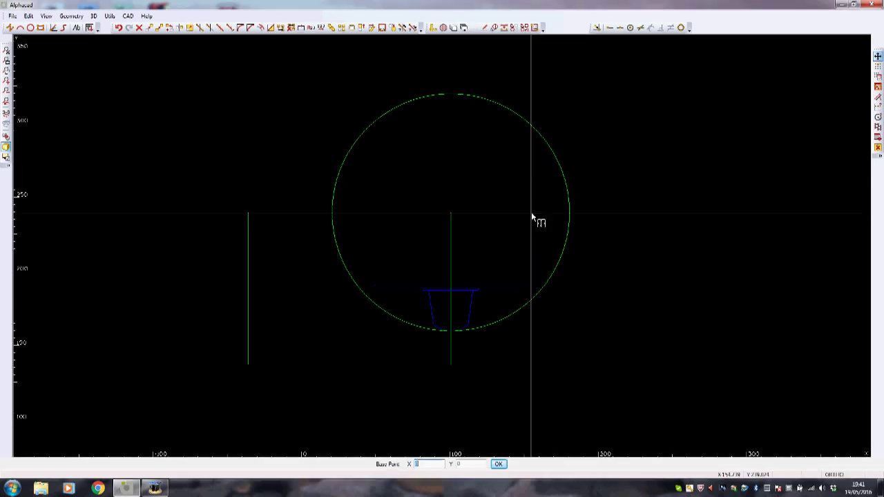
left_click(586, 248)
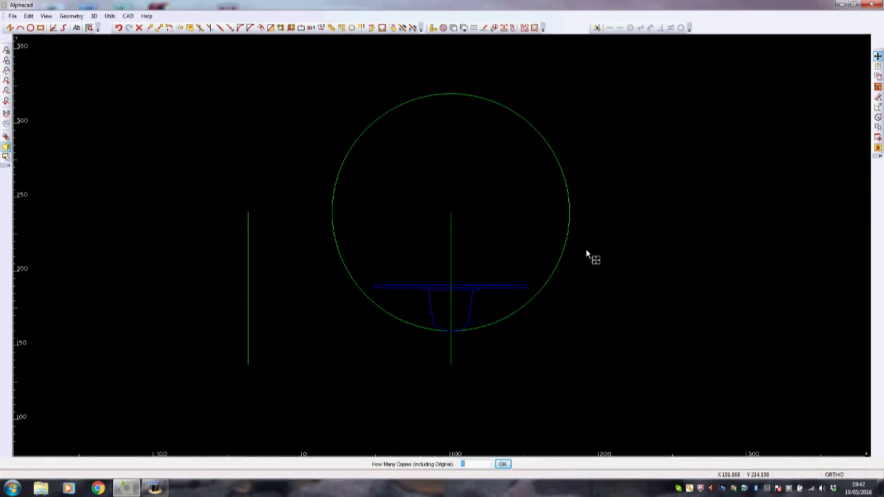
type("8")
key("Return")
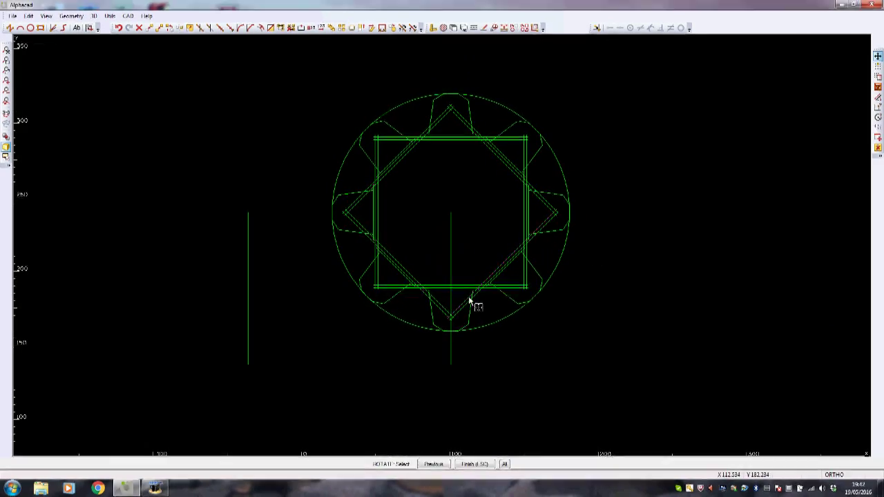
scroll(424, 290, "up", 5)
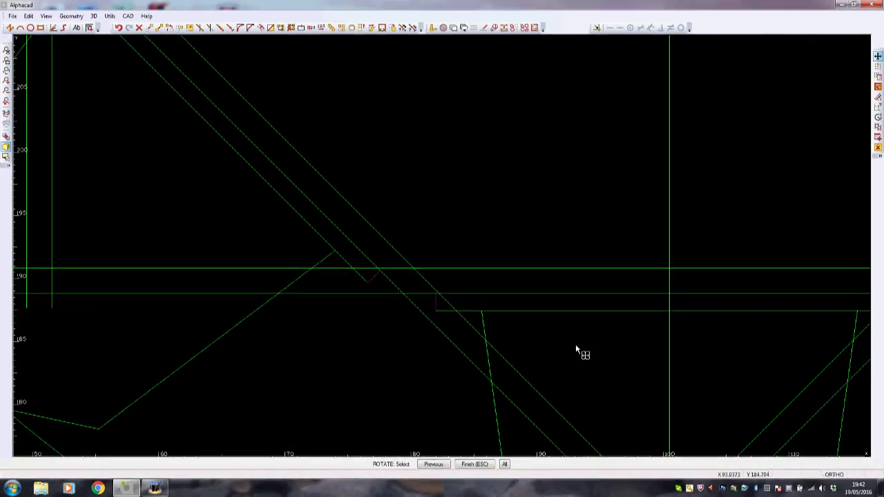
scroll(576, 344, "down", 5)
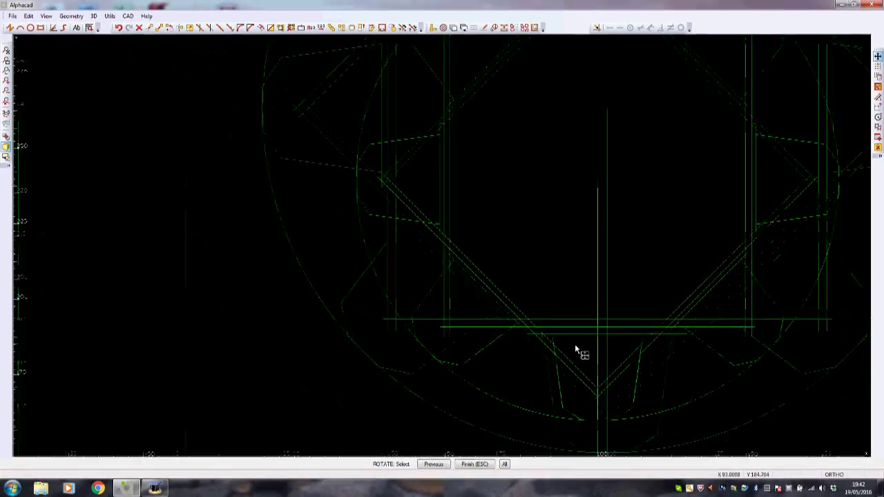
key("Escape")
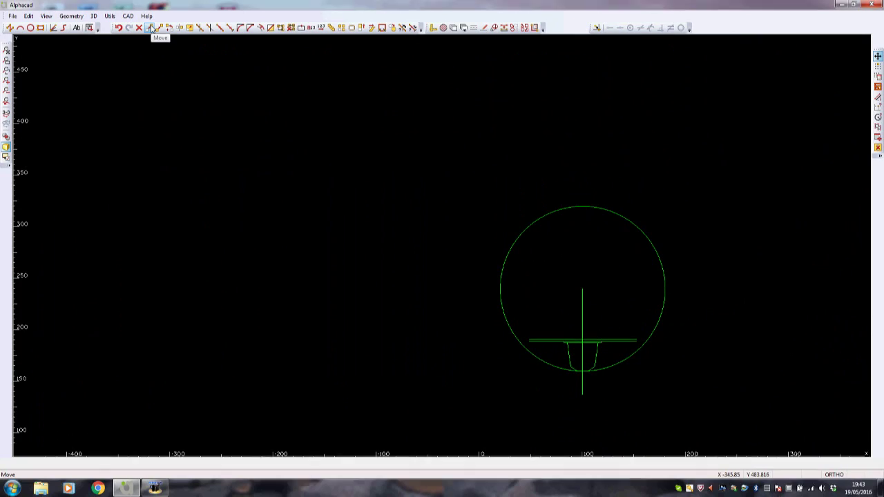
Step: Move the capsule profile with its horizontal lines straight down so that the capsule base extends past the circle
left_click(150, 27)
left_click(459, 295)
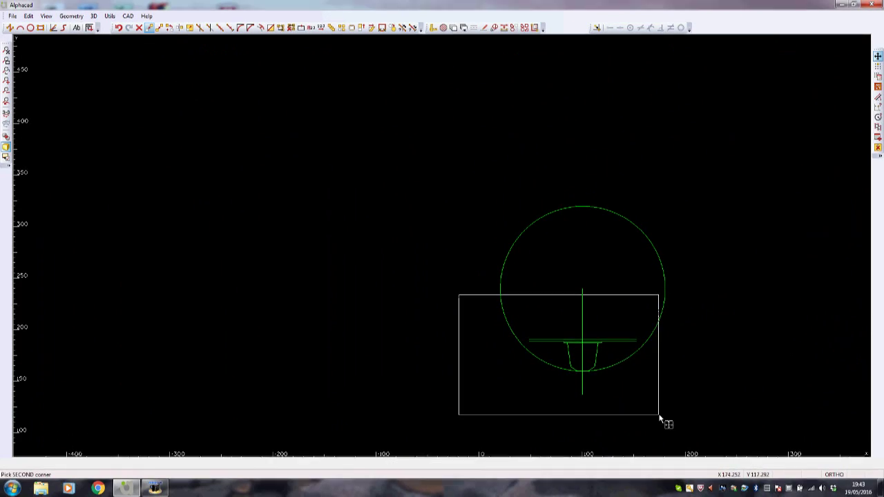
left_click(660, 401)
right_click(667, 405)
left_click(669, 408)
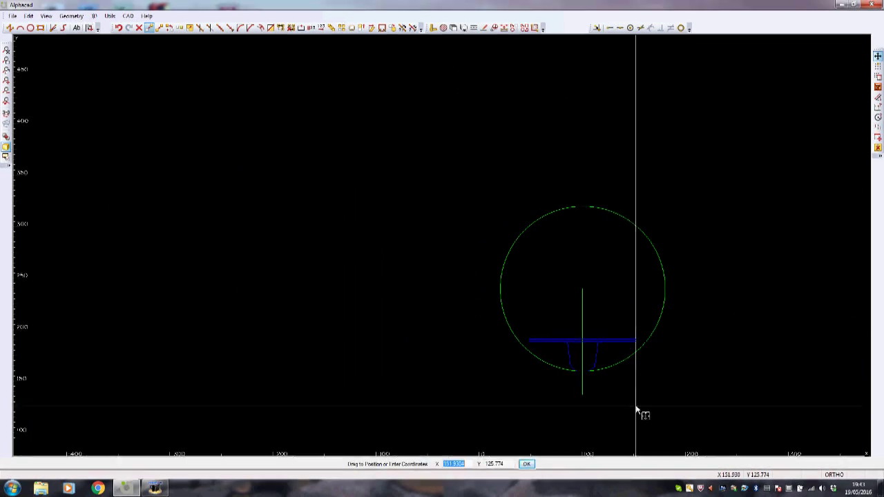
left_click(651, 368)
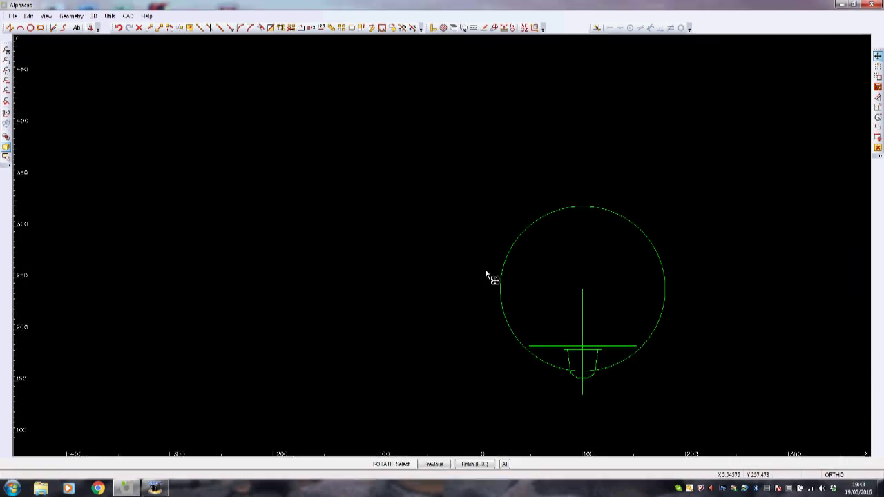
Step: Rotate-copy the capsule profile, its horizontal lines and the centre line about the circle's centre into a ring of eight
left_click_drag(503, 317, 662, 397)
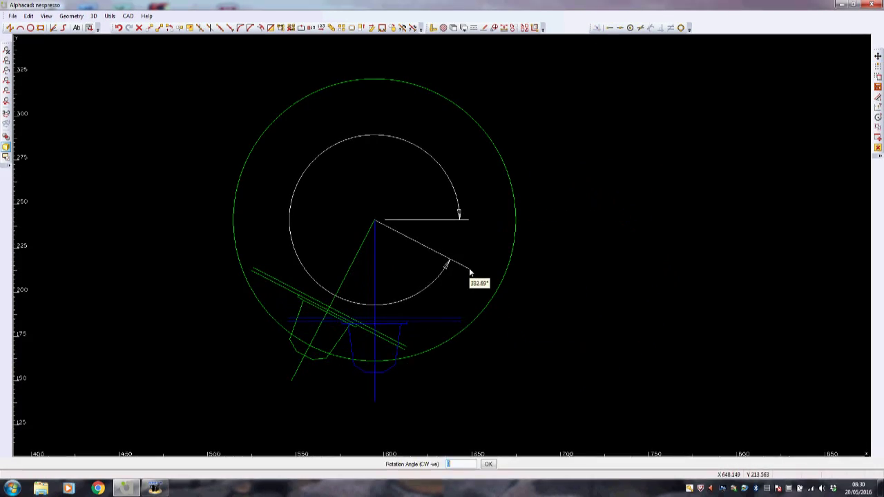
key("Return")
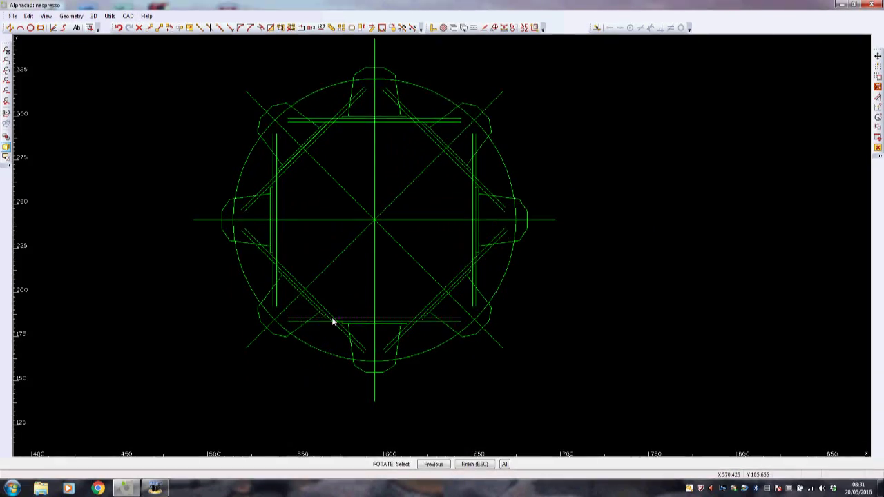
Step: Measure the horizontal distance along the upper long line from the vertical centre line to its intersection with the neighbouring capsule's sloping side
scroll(329, 321, "up", 2)
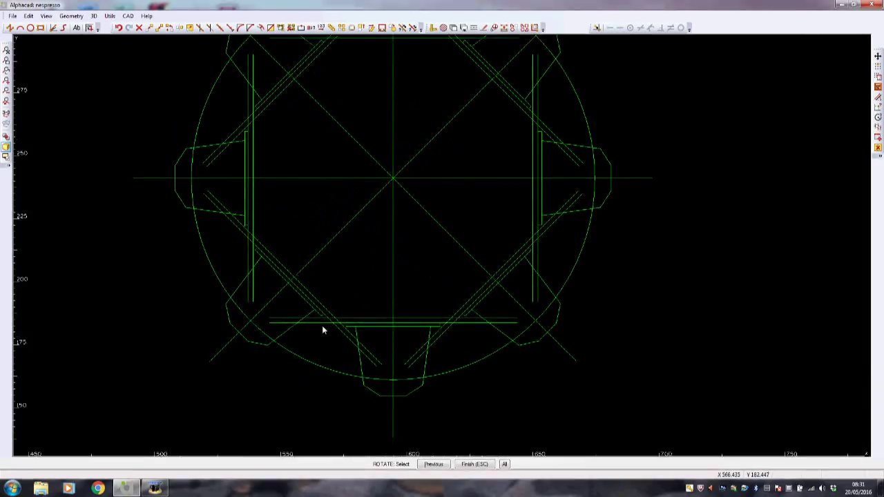
scroll(327, 330, "up", 5)
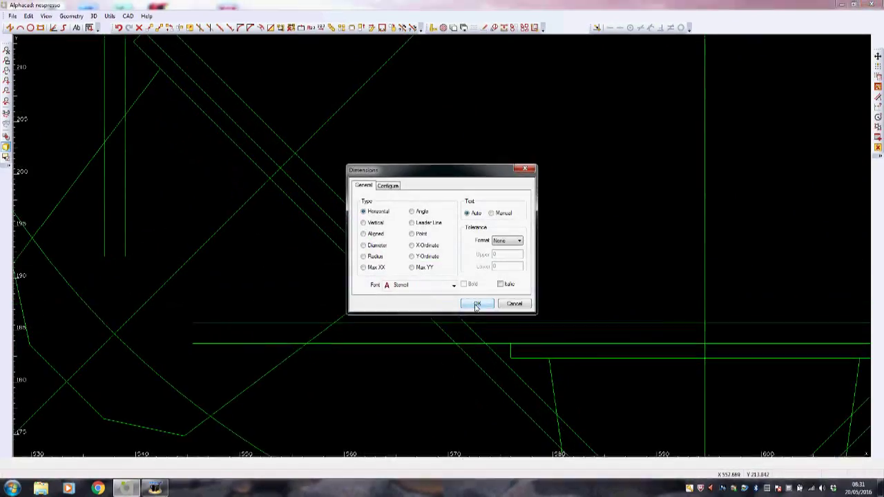
left_click(476, 306)
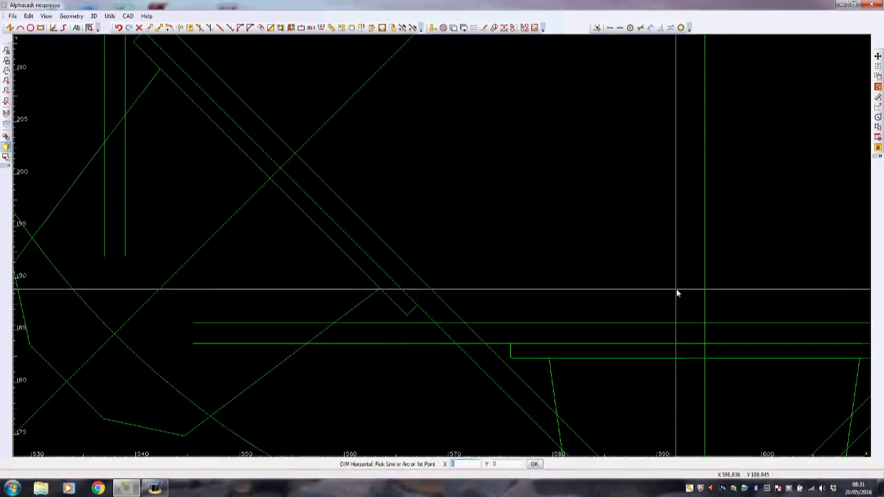
key("i")
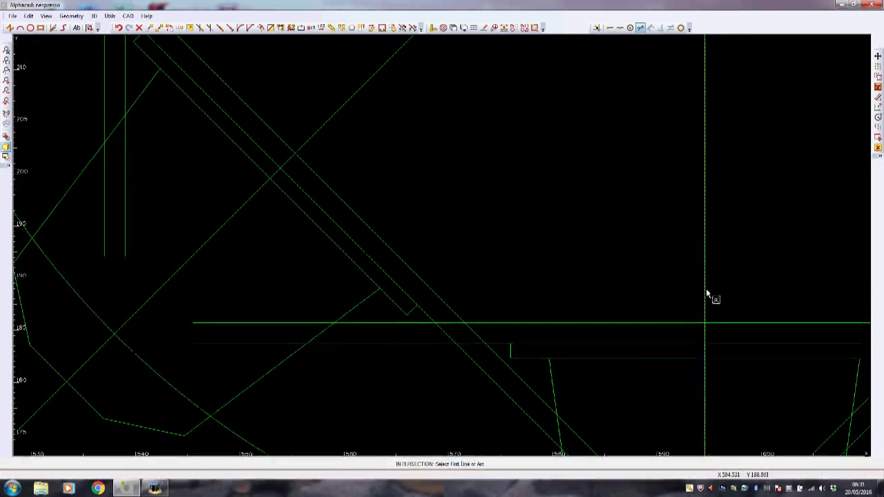
left_click(705, 304)
left_click(699, 323)
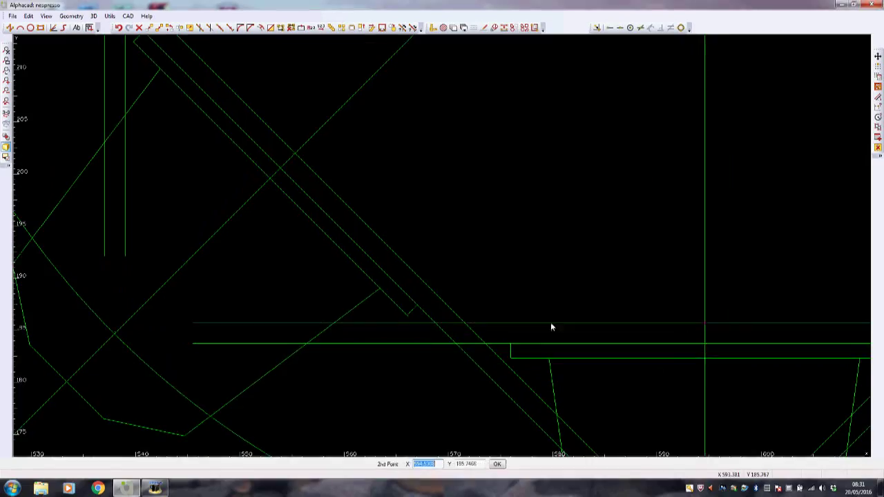
key("i")
left_click(350, 323)
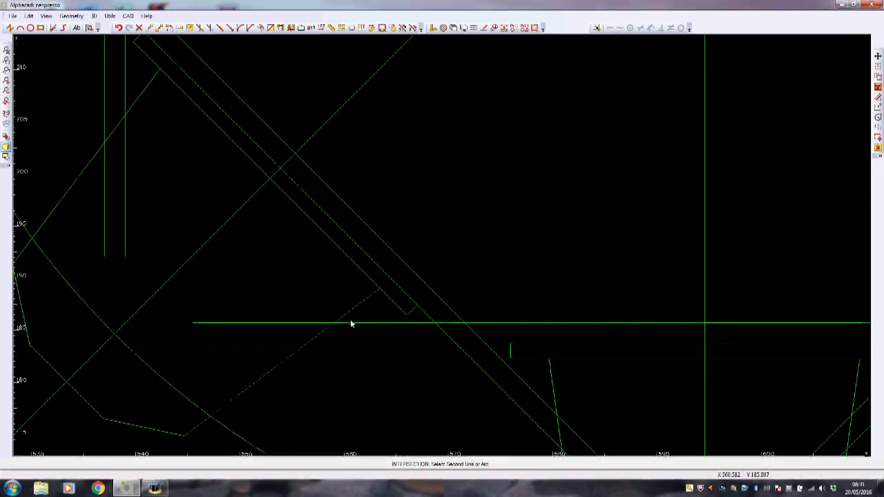
left_click(351, 323)
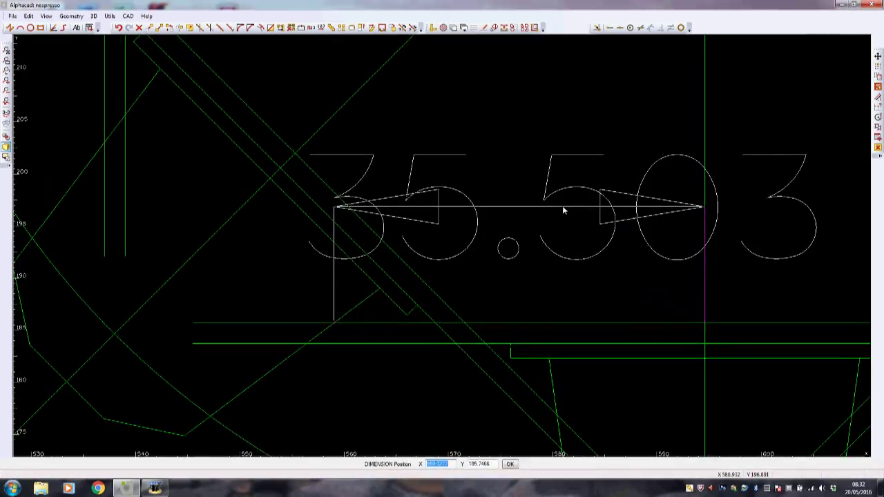
key("Escape")
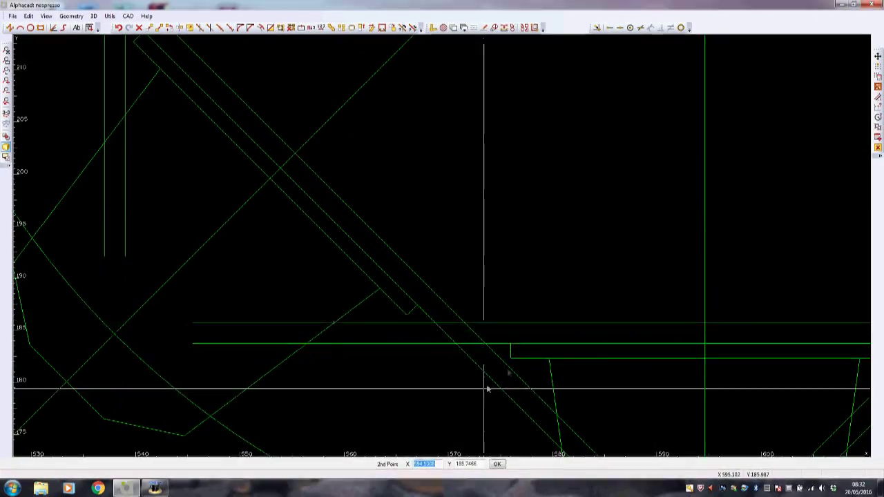
Step: Undo the rotated copies so that only the single bottom capsule profile remains in the circle
scroll(474, 410, "down", 5)
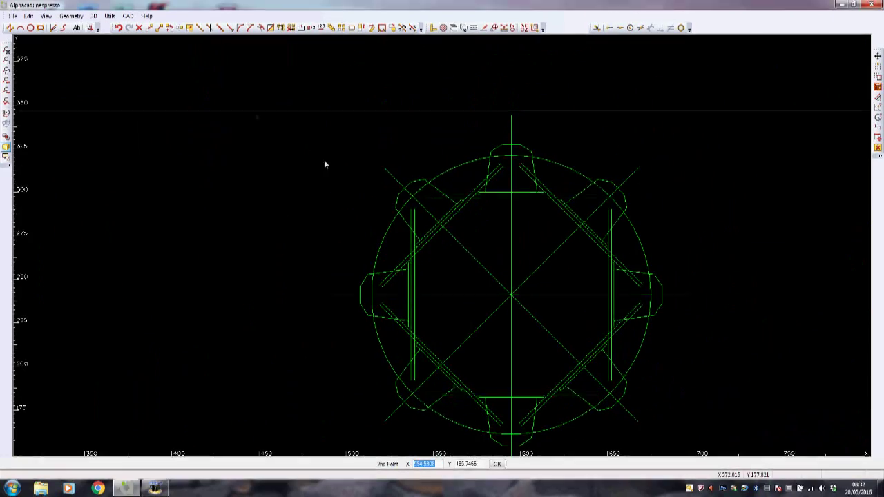
left_click(119, 28)
left_click(119, 28)
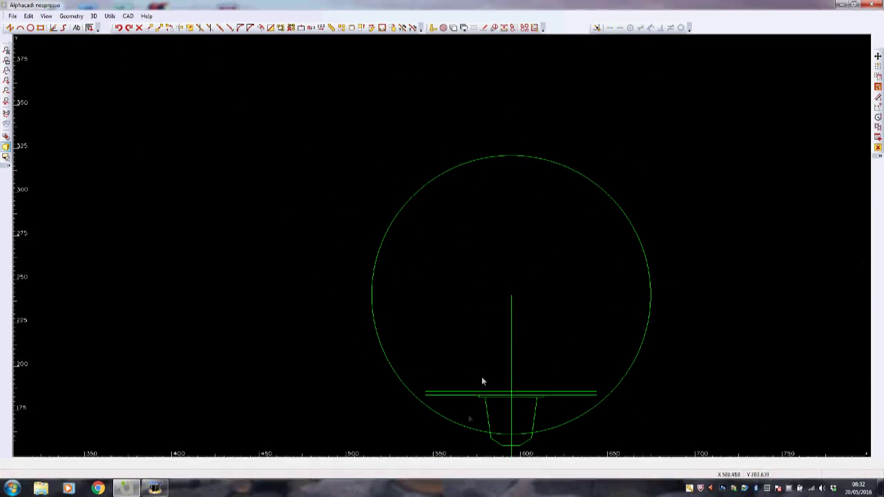
Step: Offset the vertical centre line by 35 to both sides to mark the ends of the long horizontal plate
left_click(261, 28)
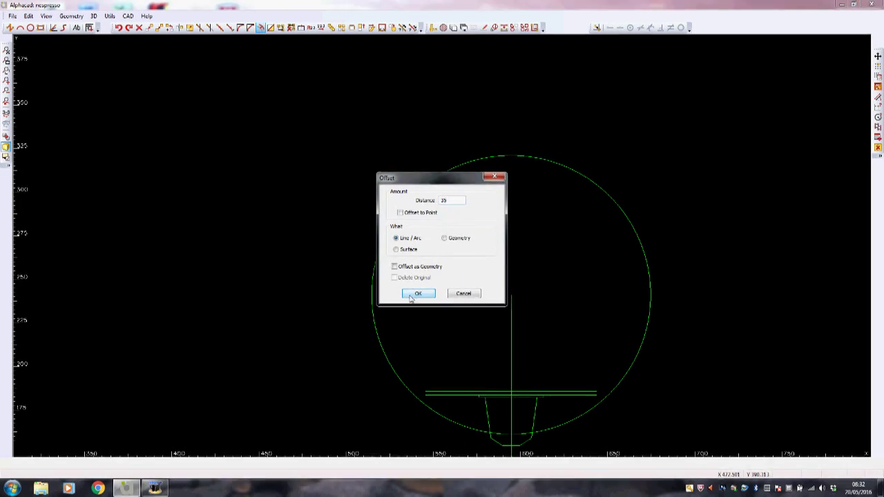
left_click(418, 294)
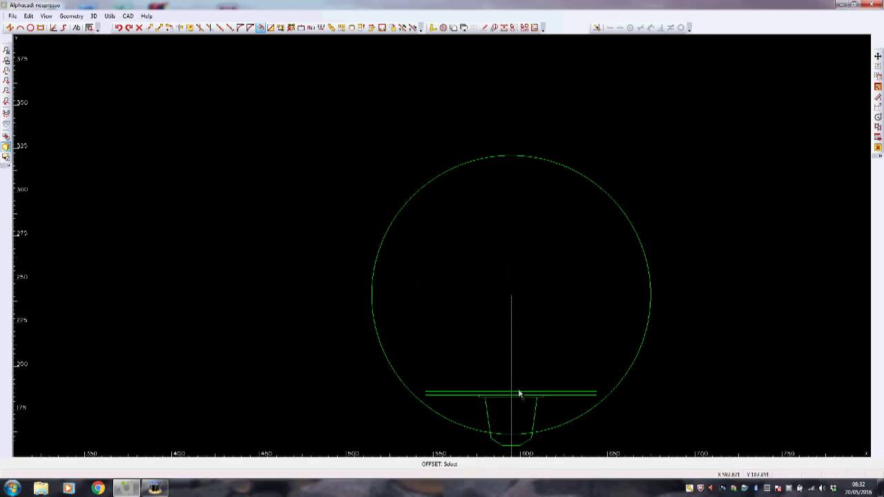
left_click(513, 374)
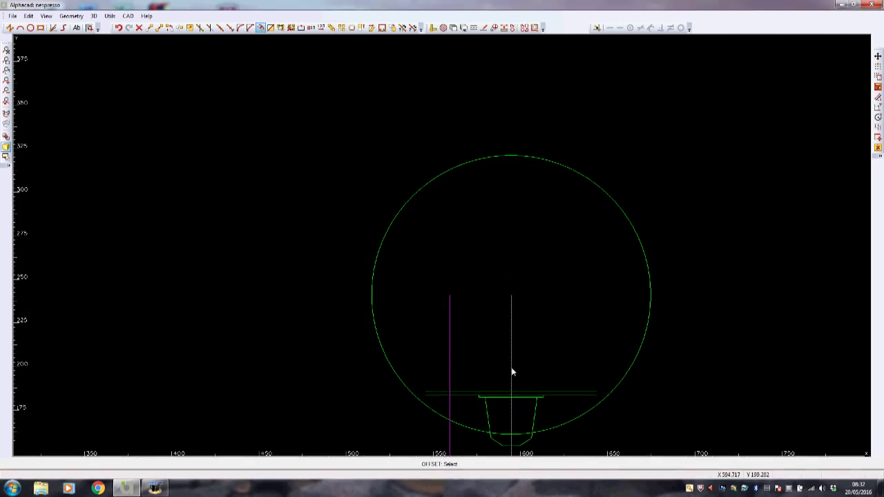
left_click(571, 380)
scroll(576, 413, "up", 5)
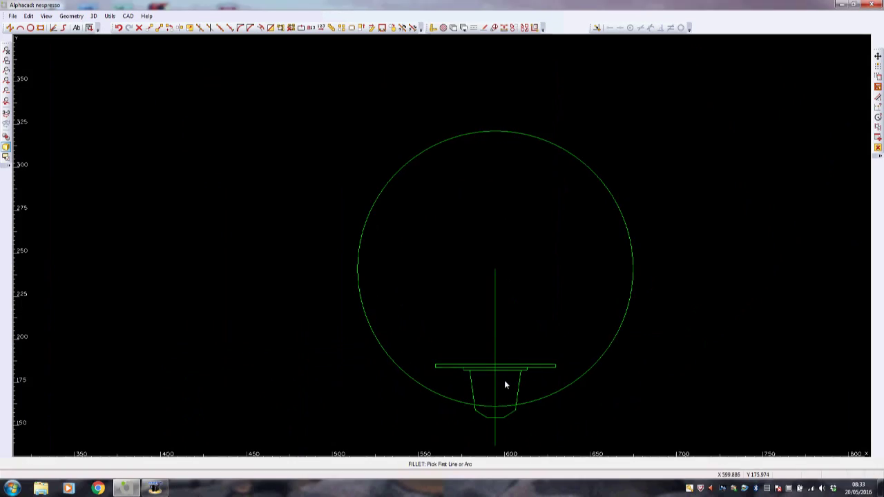
Step: Rotate-copy the shortened plate, capsule profile and centre line about the circle's centre, 8 copies including the original
scroll(504, 385, "up", 2)
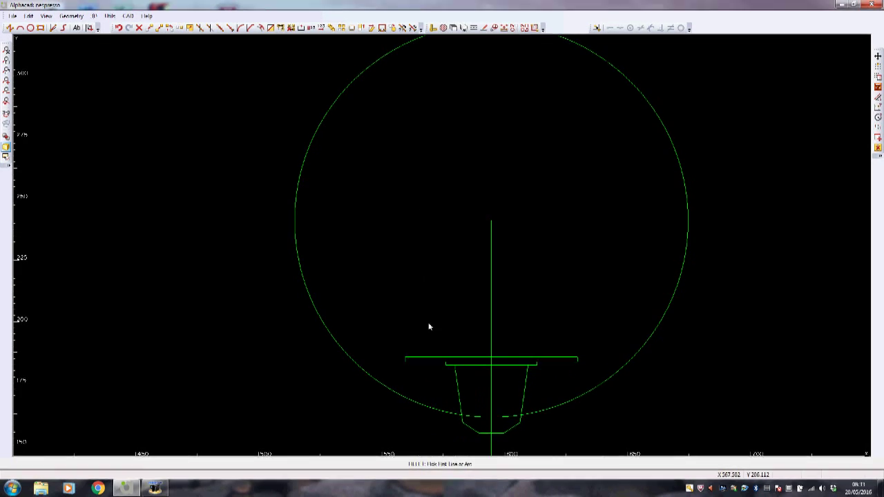
left_click(169, 29)
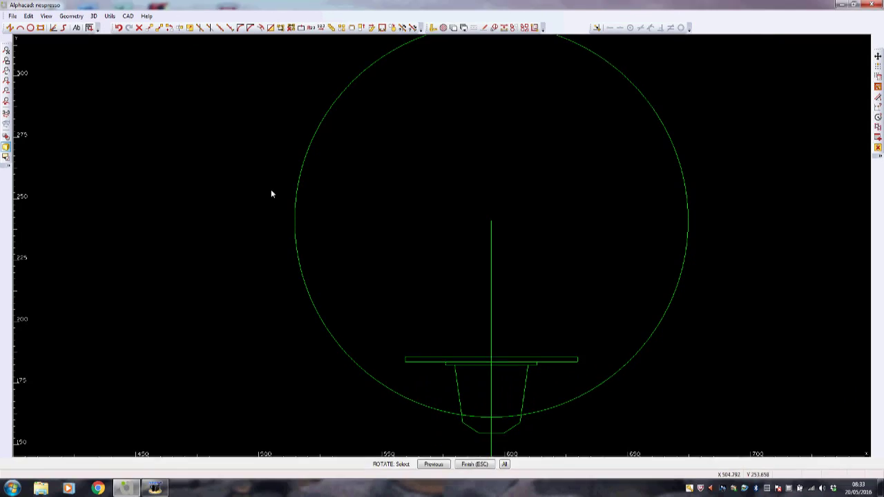
left_click(651, 424)
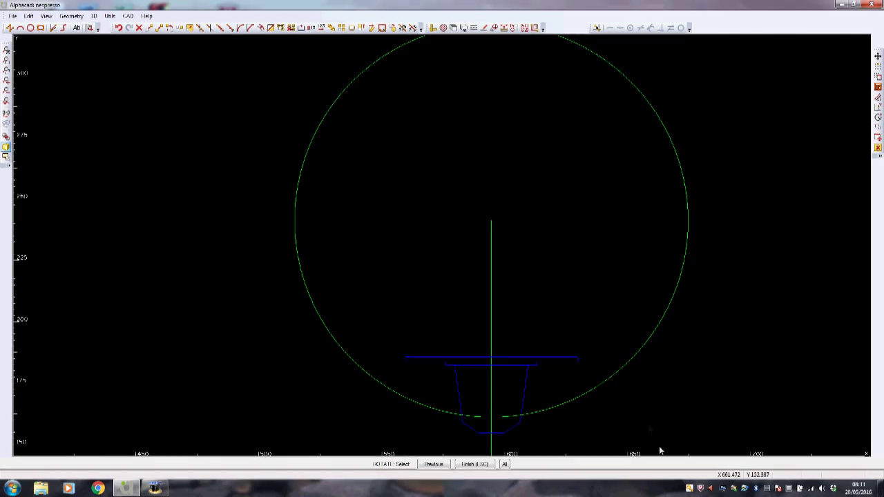
left_click(491, 288)
key("Escape")
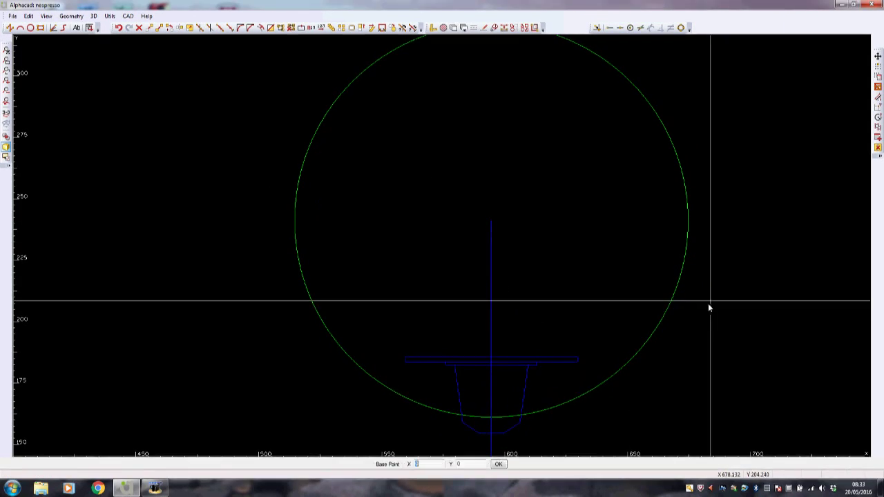
key("F7")
left_click(684, 189)
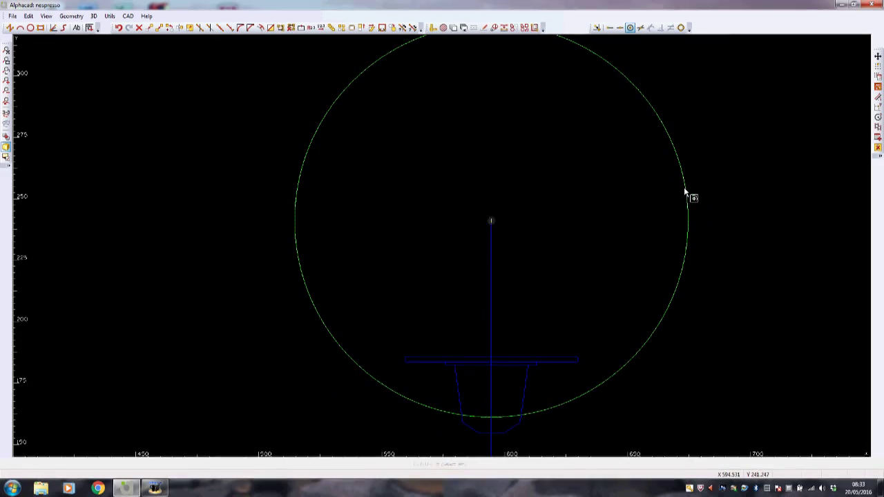
left_click(620, 239)
type("8")
key("Return")
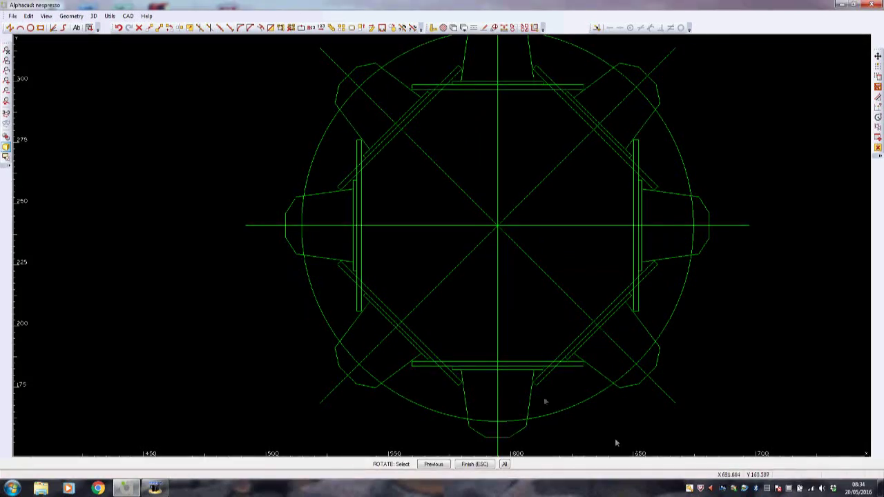
left_click(422, 363)
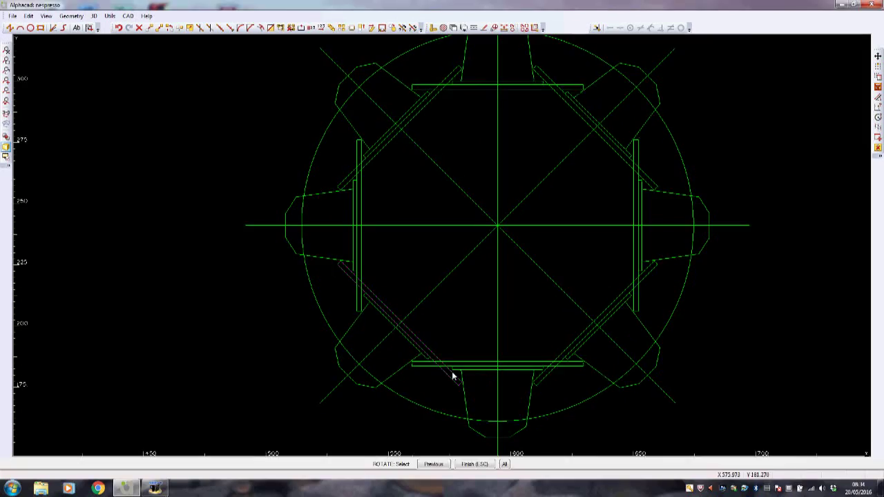
Step: Draw a horizontal line about 240 long below the capsule circle and a vertical line down from the centre line's lower end
scroll(503, 433, "down", 5)
scroll(503, 432, "up", 4)
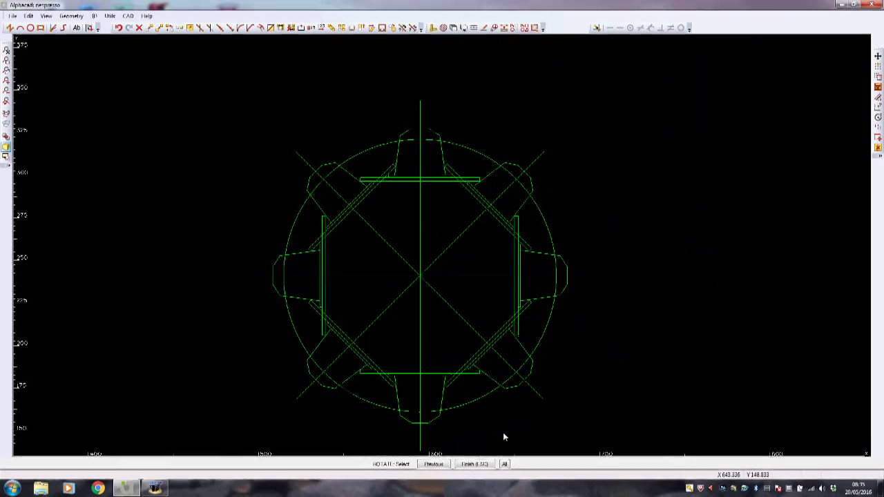
key("Escape")
scroll(504, 433, "down", 4)
left_click(504, 171)
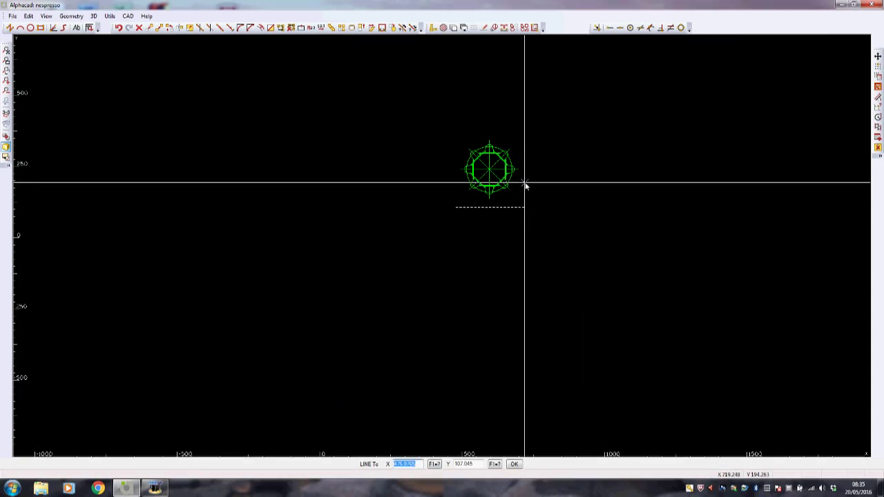
key("Escape")
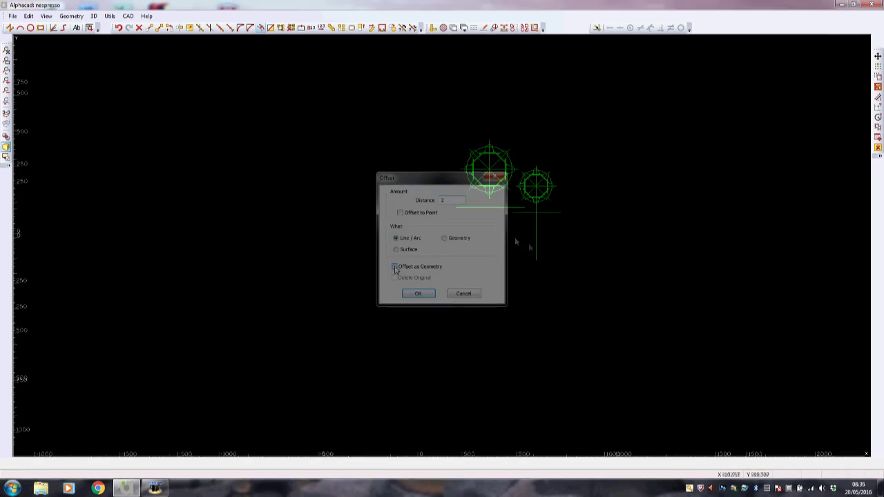
Step: Offset the new horizontal line by 2 downwards to form the plate thickness
left_click(418, 294)
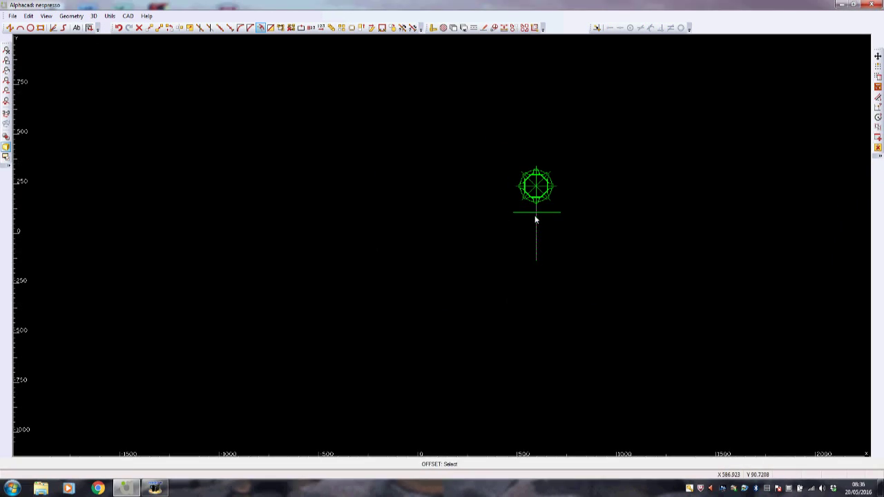
scroll(535, 220, "up", 3)
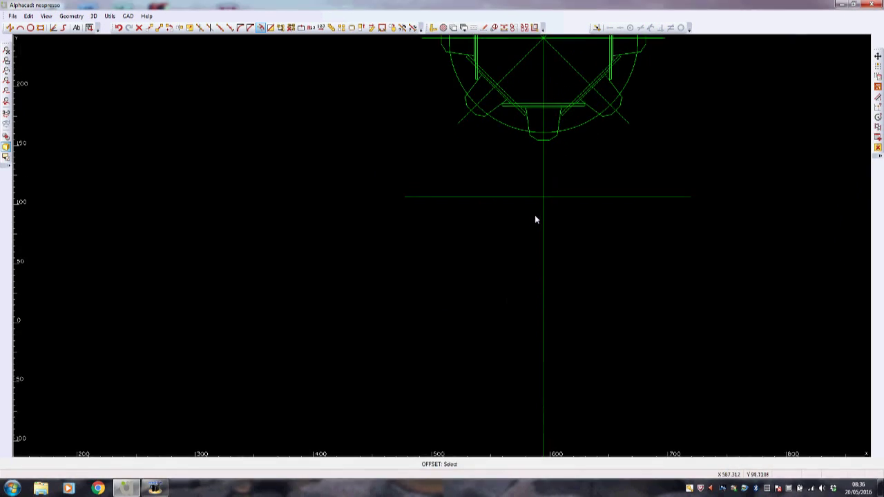
left_click(525, 198)
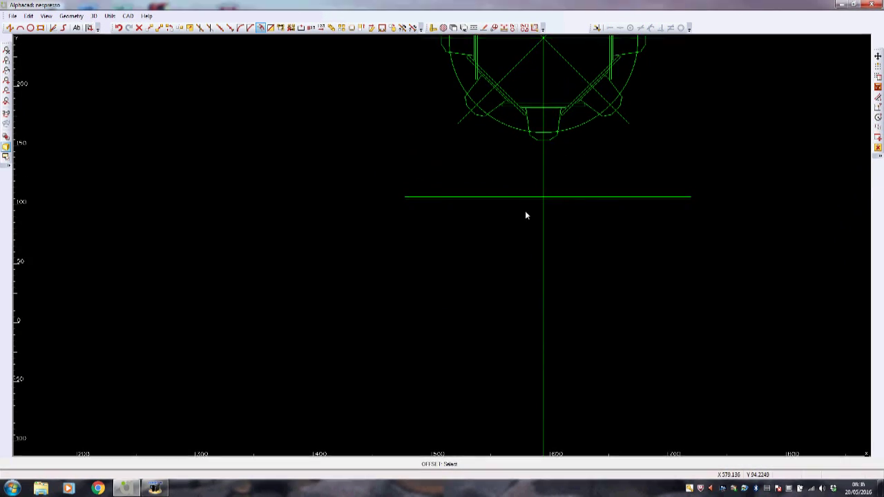
left_click(680, 215)
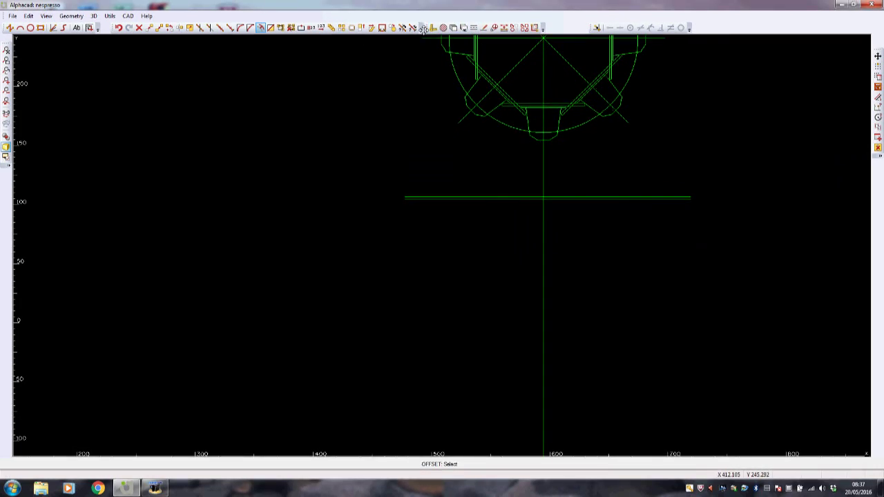
Step: Measure the horizontal width of the bottom capsule's rim
left_click(475, 28)
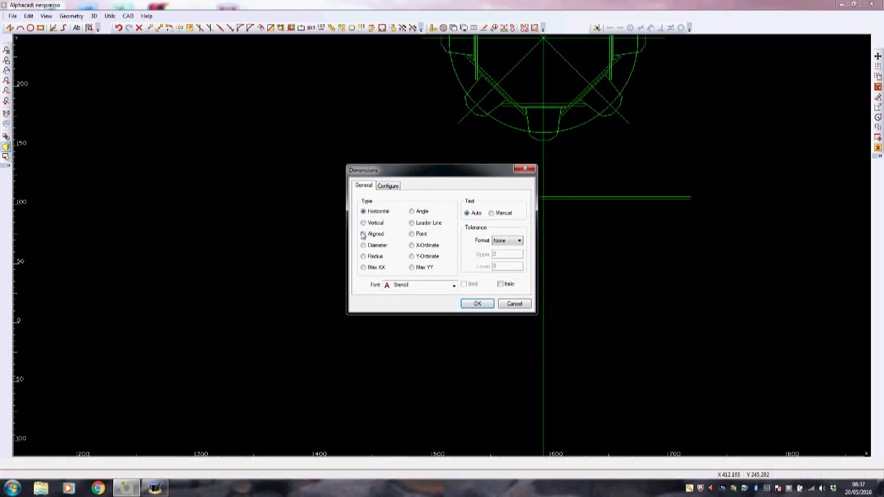
left_click(476, 304)
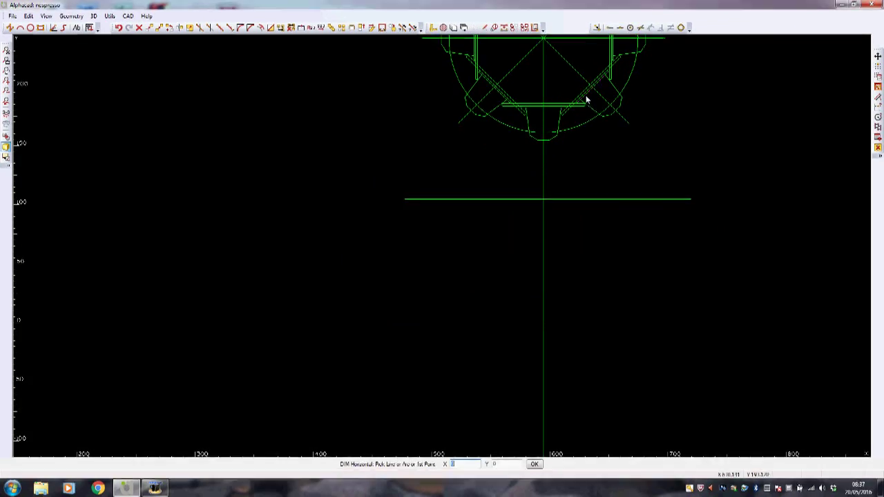
scroll(567, 111, "up", 5)
left_click(443, 108)
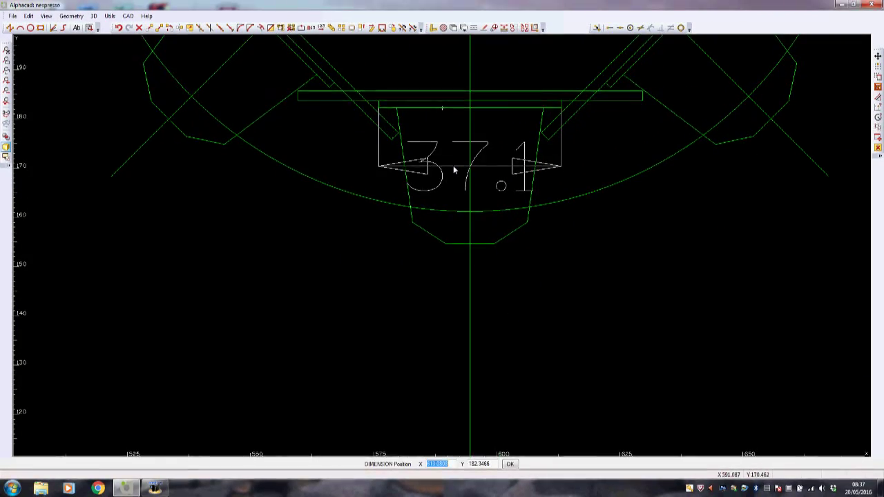
key("Escape")
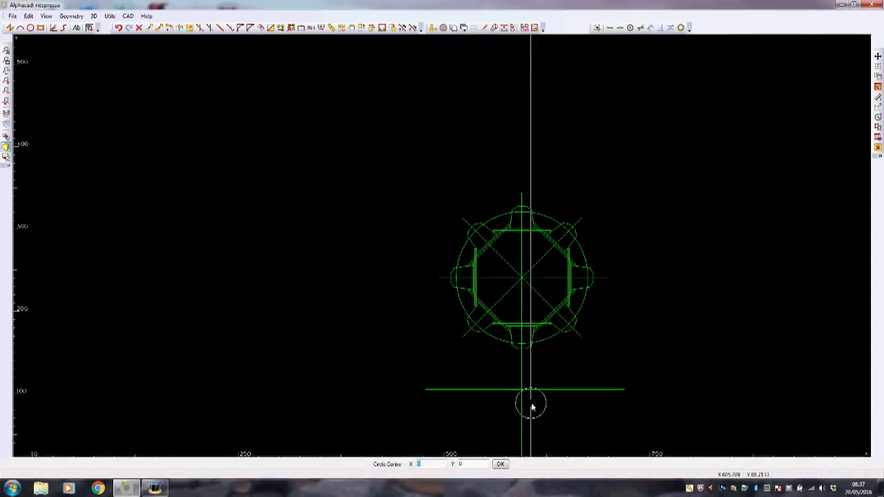
Step: Draw a circle about 37 in diameter centred where the vertical line crosses the horizontal plate line
key("i")
left_click(527, 392)
left_click(522, 391)
key("Return")
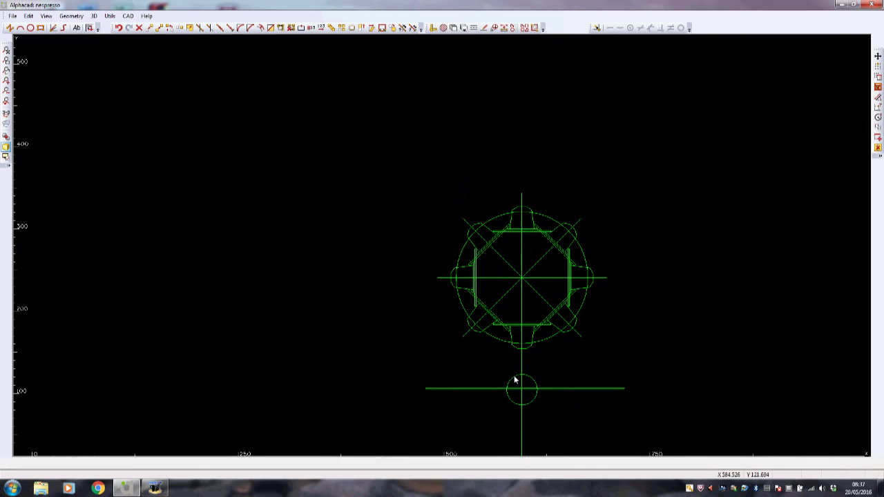
Step: Move the circle down the vertical line so its top point sits on the horizontal plate line
left_click(150, 28)
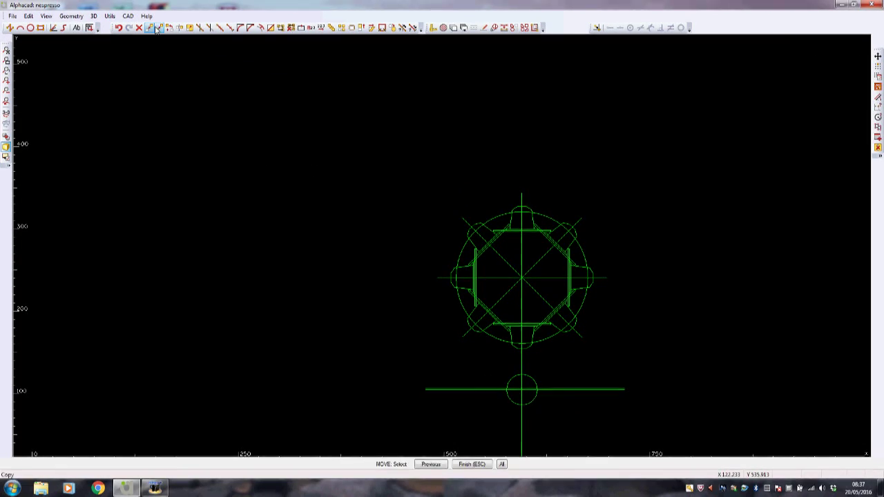
key("Escape")
key("i")
left_click(525, 373)
left_click(523, 375)
key("i")
left_click(525, 391)
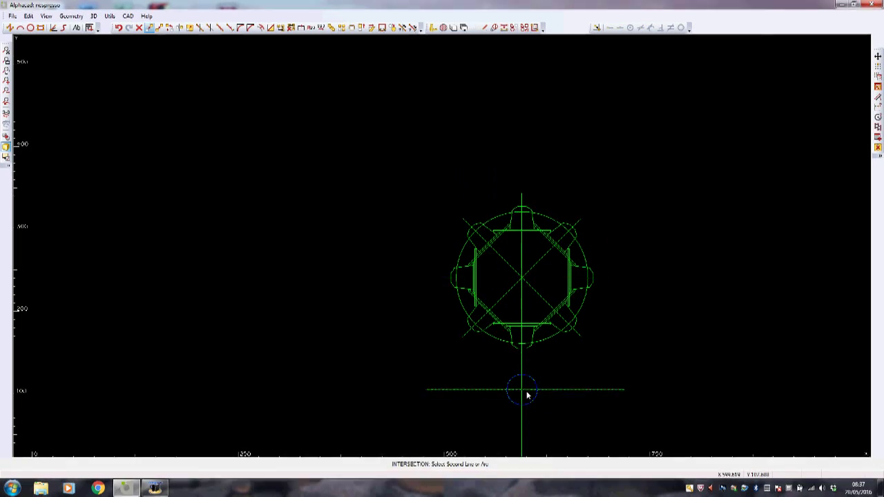
left_click(523, 395)
scroll(546, 422, "down", 2)
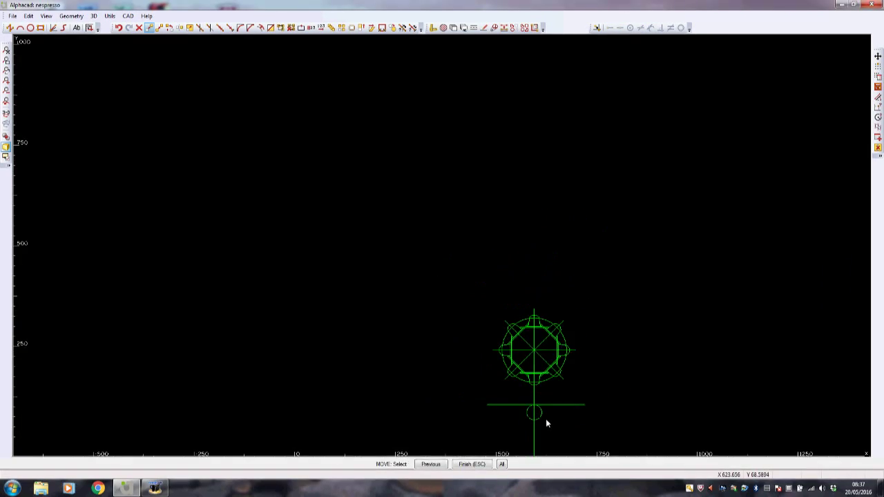
Step: Copy the circle down the vertical line, each copy touching the previous one, to make a column of six circles
scroll(529, 385, "up", 4)
left_click(523, 382)
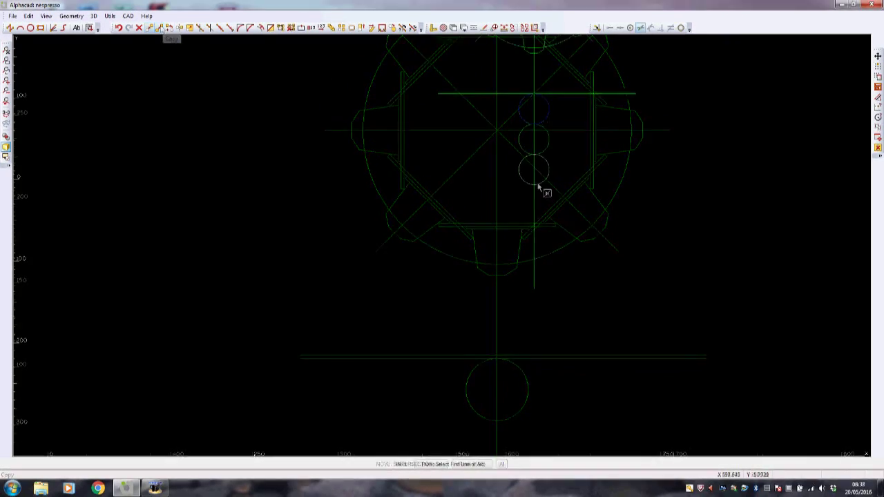
left_click(532, 187)
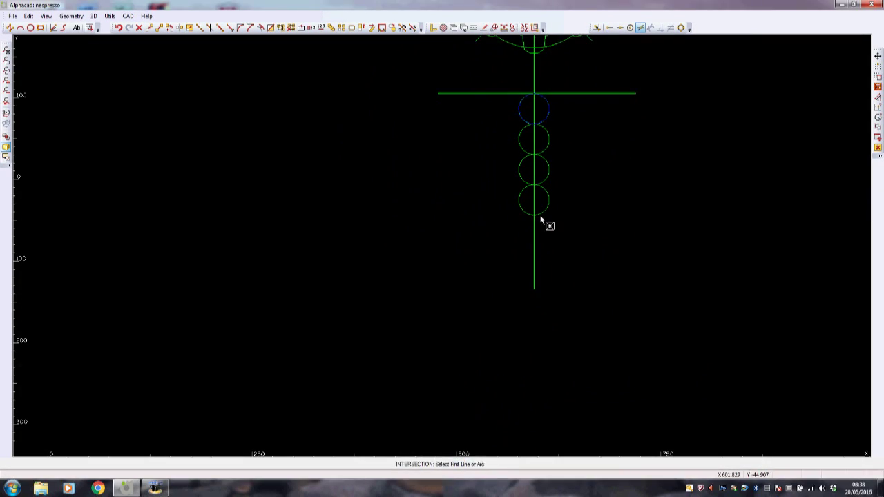
left_click(537, 219)
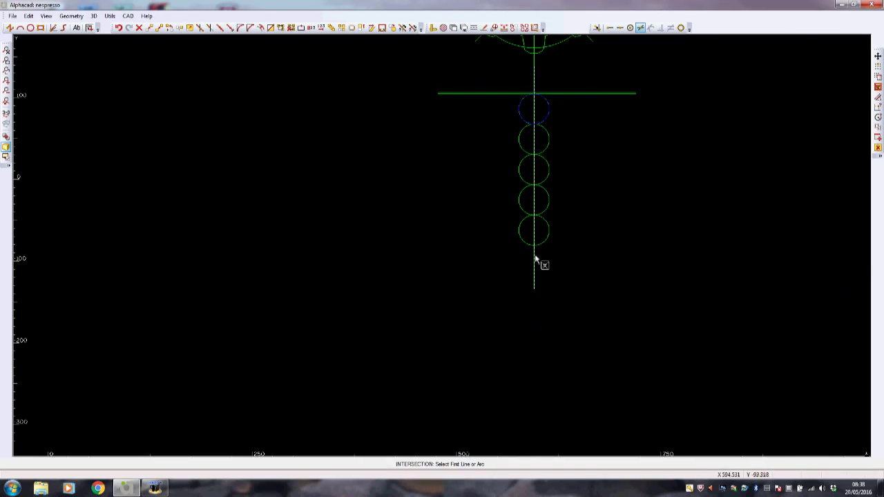
left_click(535, 247)
key("Escape")
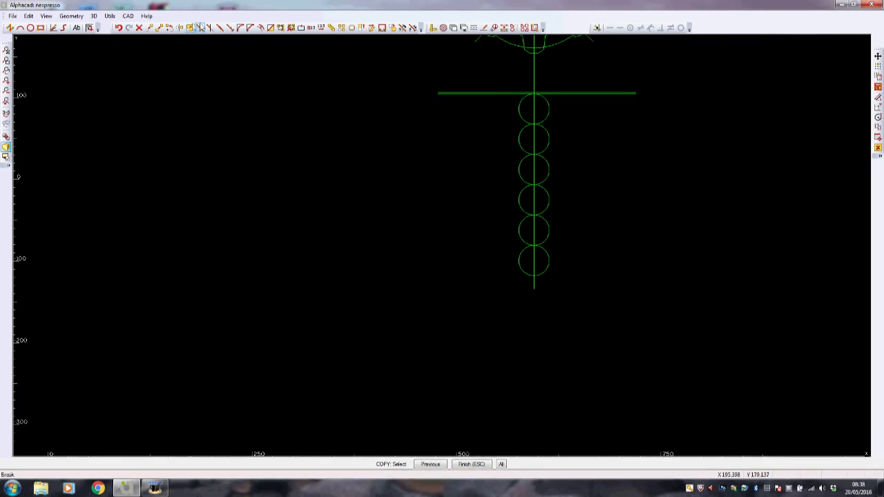
Step: Copy the pair of horizontal plate lines to the bottom point of the lowest circle
left_click(454, 93)
key("Return")
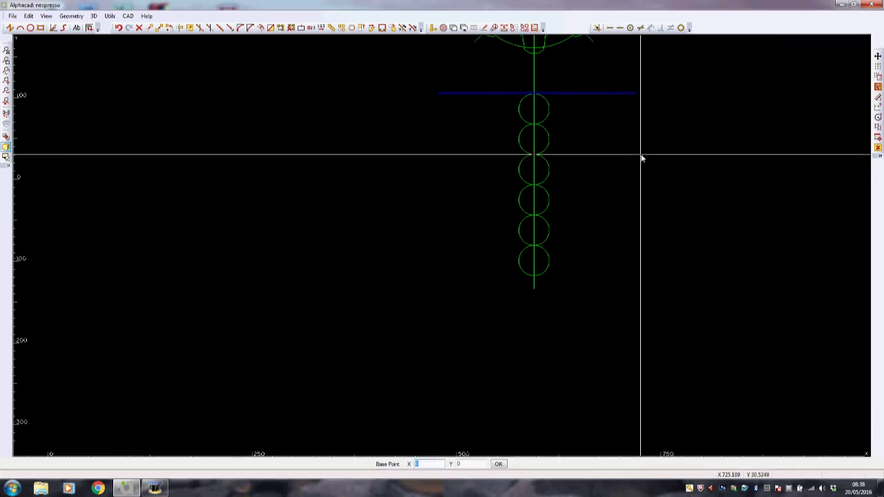
key("i")
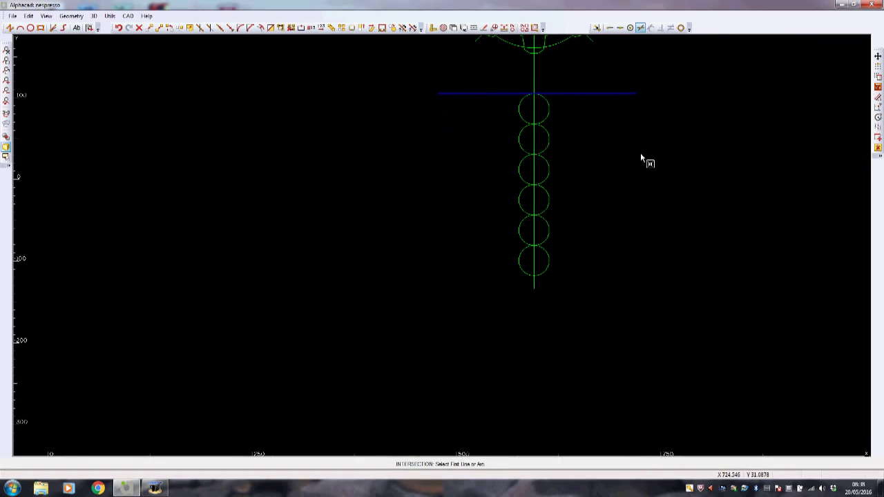
left_click(546, 91)
key("i")
left_click(537, 279)
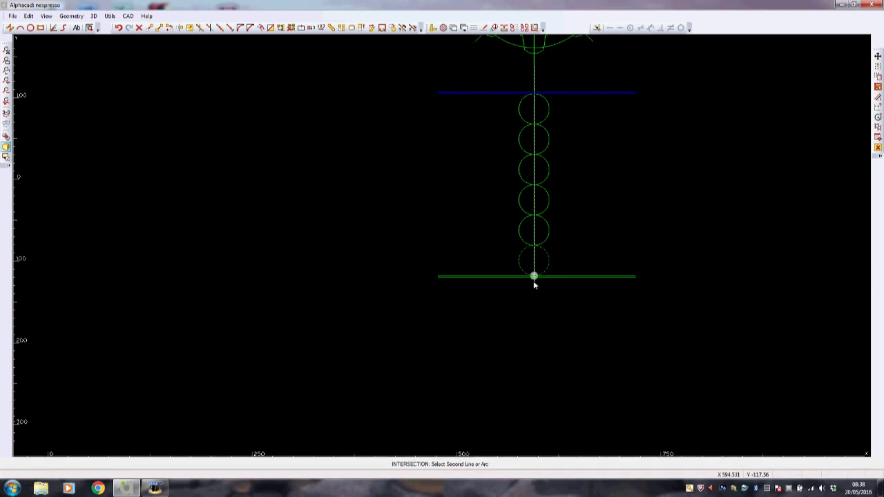
key("Return")
scroll(573, 274, "up", 3)
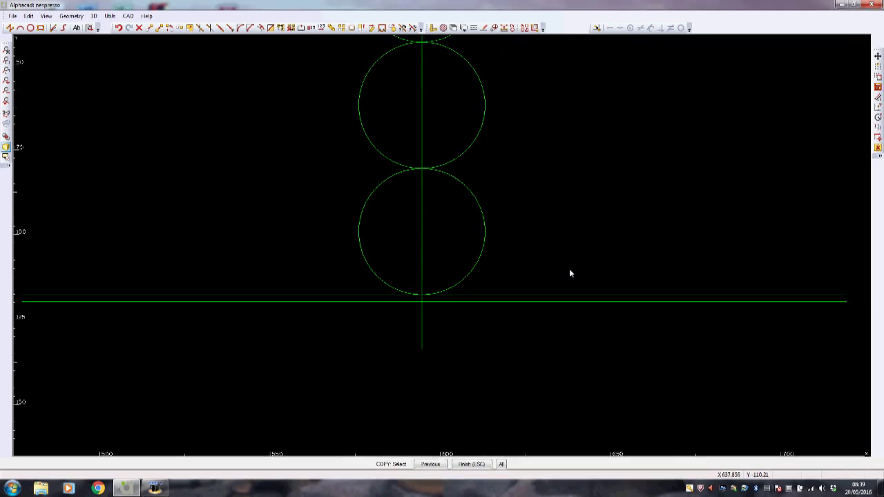
scroll(569, 274, "down", 3)
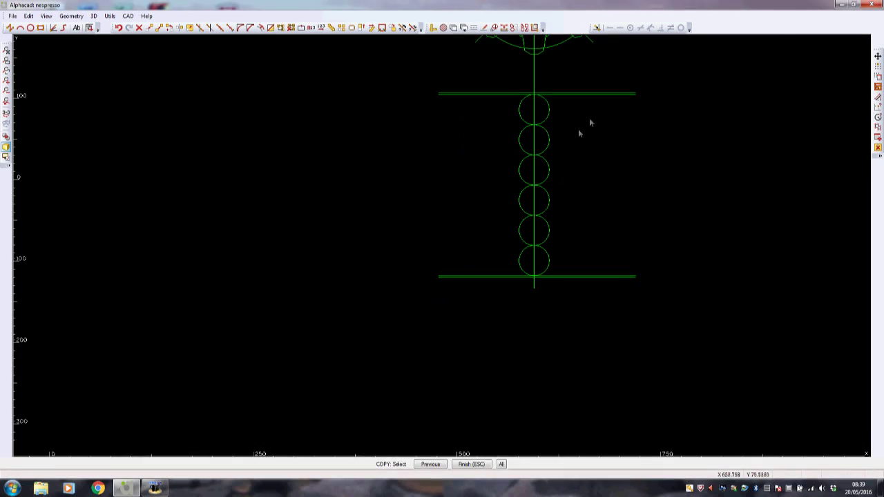
Step: Copy the lower vertical line to both ends of the bottom capsule's long mounting plate, using its upper endpoint as base
scroll(590, 130, "down", 1)
scroll(589, 129, "down", 1)
scroll(583, 78, "up", 3)
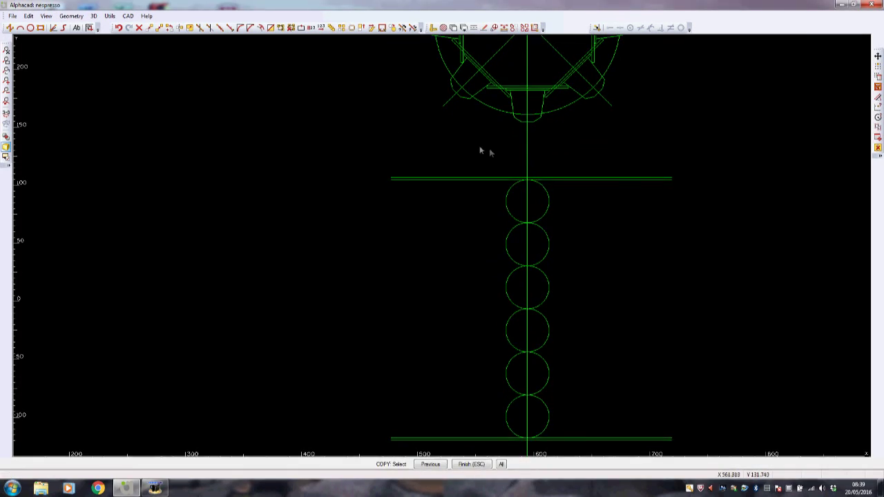
left_click(528, 156)
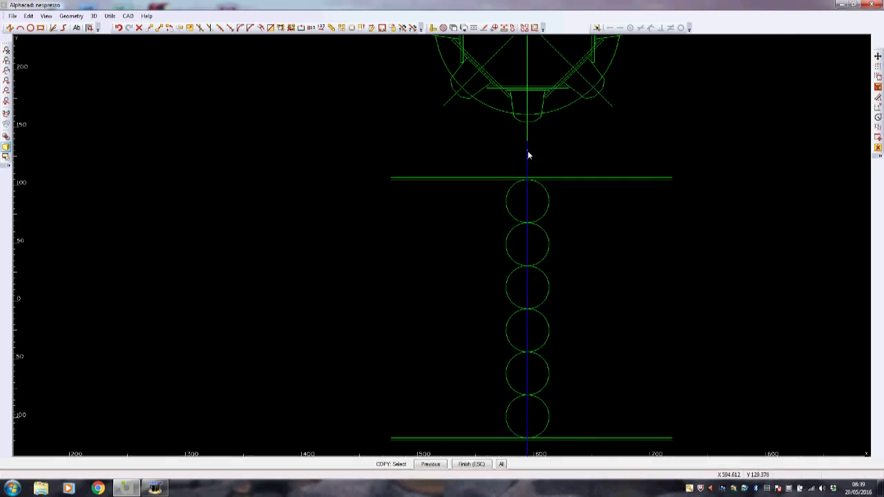
key("Escape")
key("e")
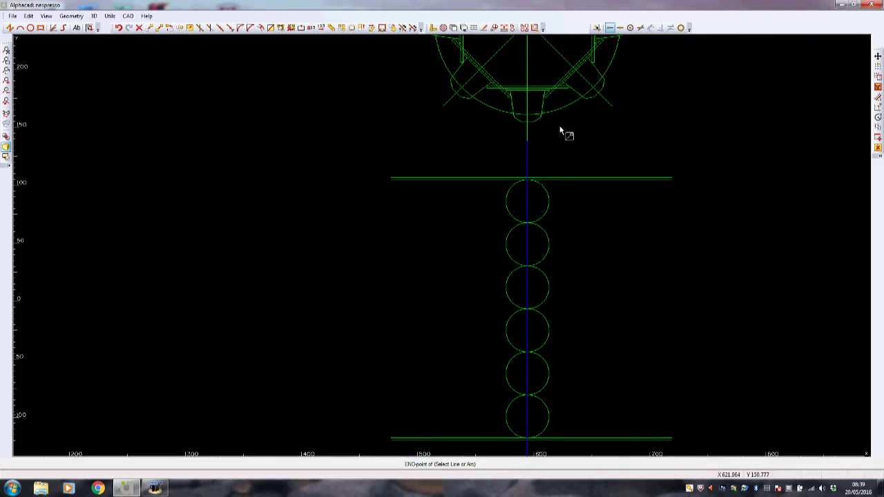
left_click(528, 142)
key("e")
left_click(487, 89)
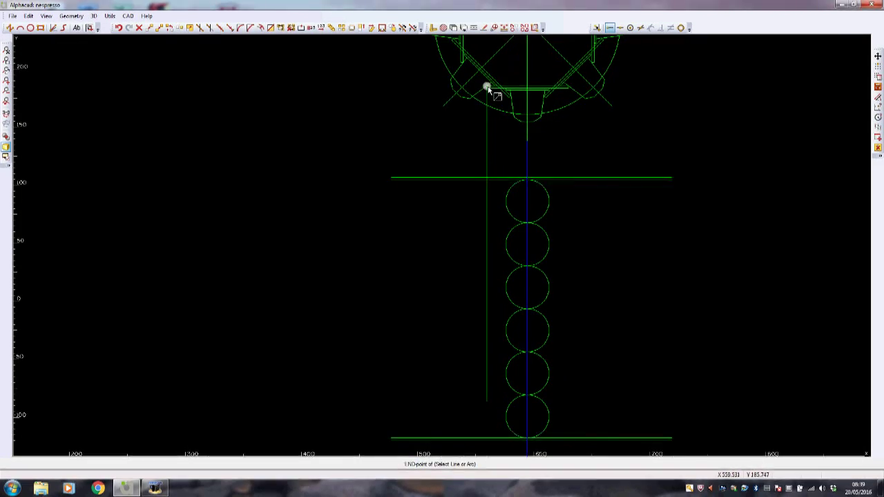
key("e")
left_click(568, 88)
key("e")
key("Escape")
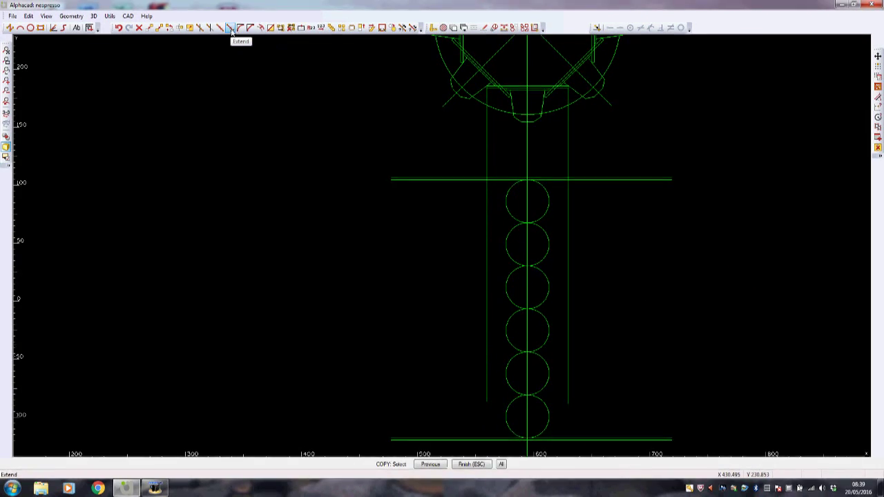
Step: Extend both copied vertical lines down to the lowest horizontal line
left_click(270, 28)
left_click(487, 440)
key("Escape")
left_click(488, 400)
left_click(569, 394)
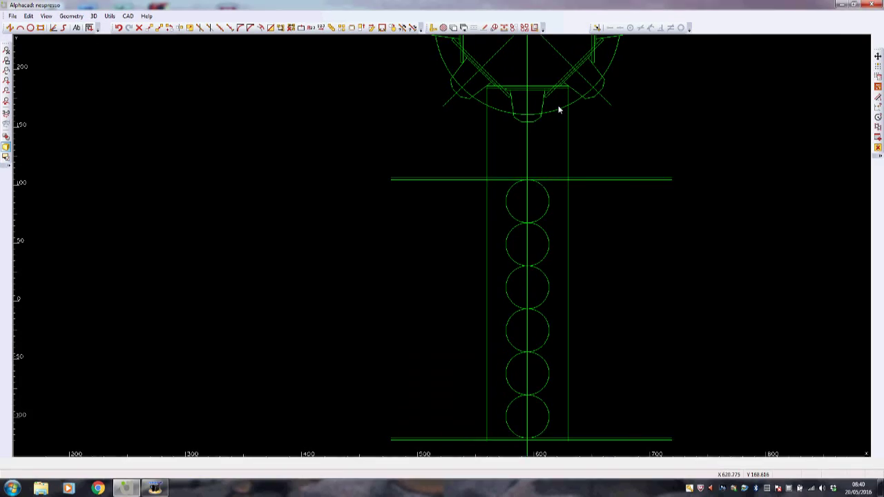
Step: Copy the right-hand projection line from its corner to both intersections of the bottom mounting plate's lower edge with the neighbouring angled plates
scroll(559, 109, "up", 3)
key("ctrl+c")
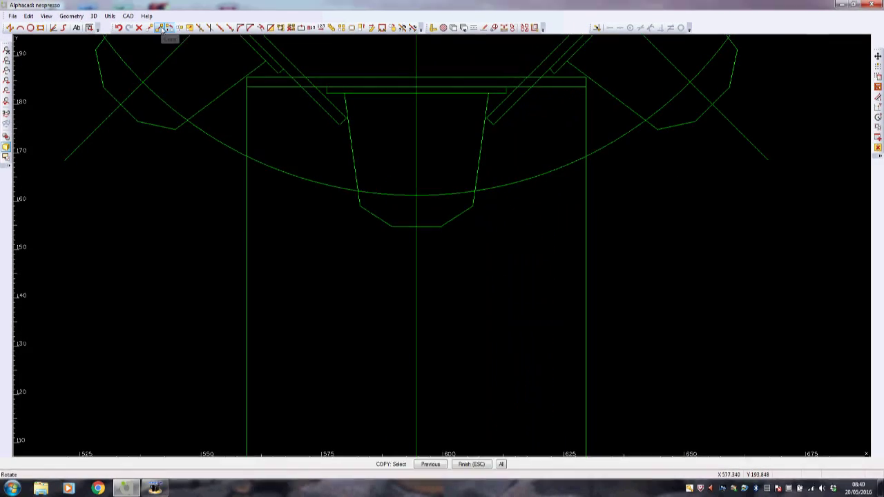
key("Escape")
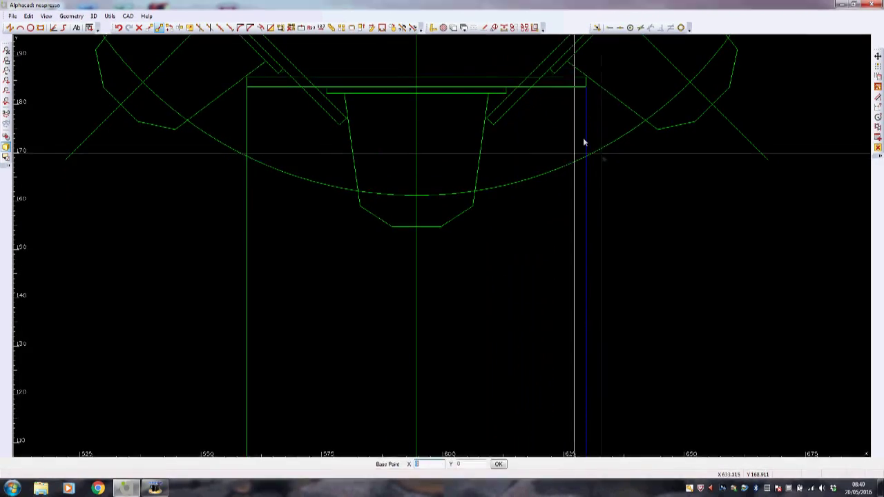
key("e")
left_click(586, 87)
key("i")
left_click(519, 88)
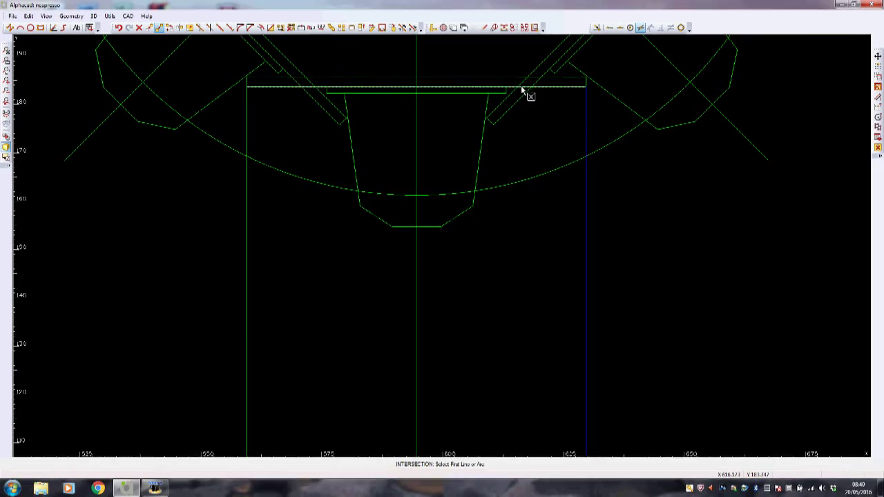
key("i")
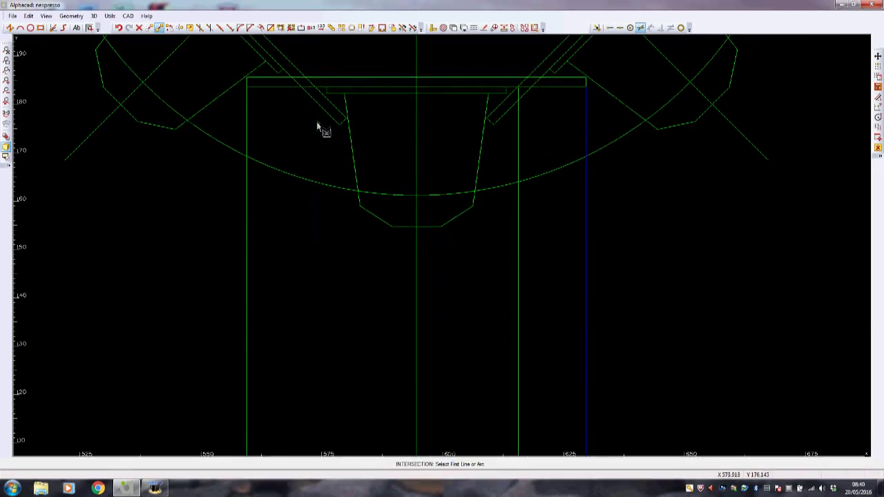
left_click(317, 90)
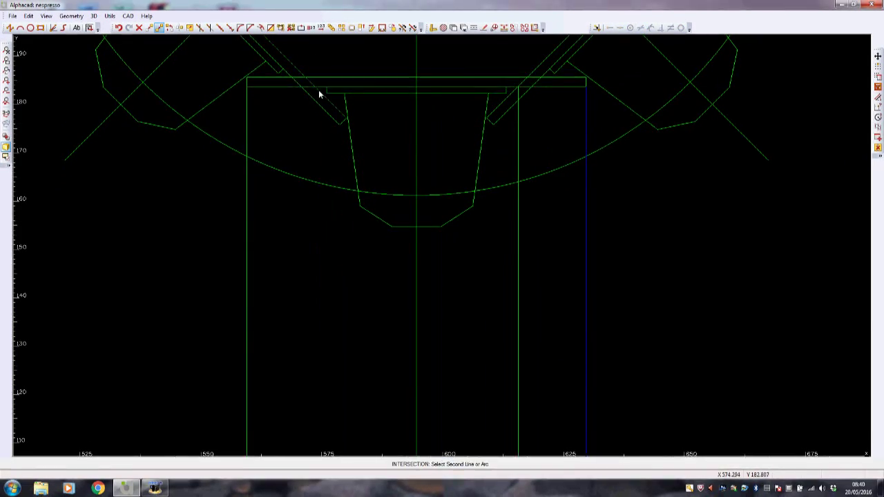
left_click(321, 88)
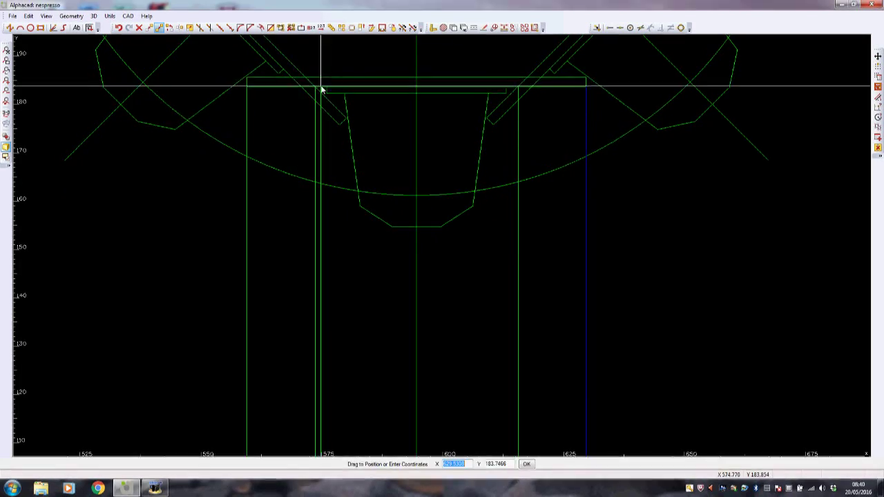
Step: Copy the same projection line to the intersections of the mounting plate's upper edge with the angled plates on both sides
left_click(290, 128)
left_click(286, 79)
left_click(519, 102)
left_click(541, 97)
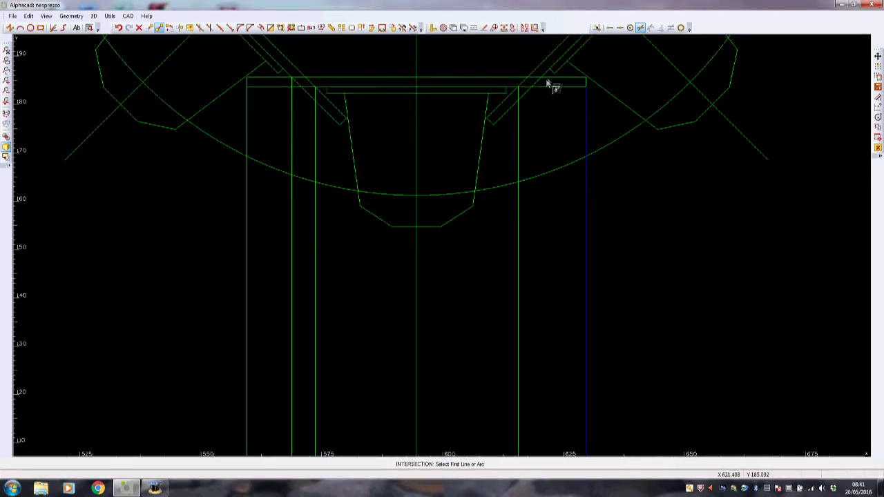
left_click(545, 83)
left_click(540, 81)
left_click(649, 202)
Step: Place a horizontal line through the lowest circle's centre and offset it upward four times at 10 mm spacing
scroll(661, 256, "down", 3)
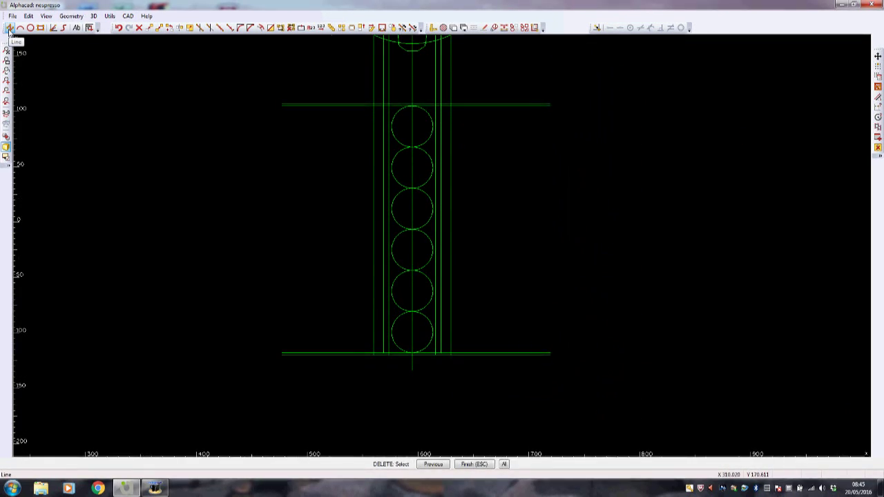
left_click(9, 28)
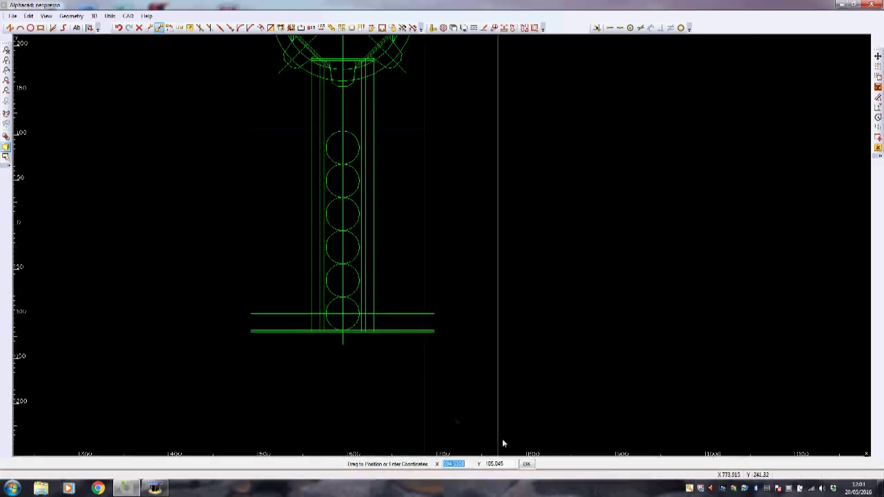
left_click(261, 28)
type("8")
type("10")
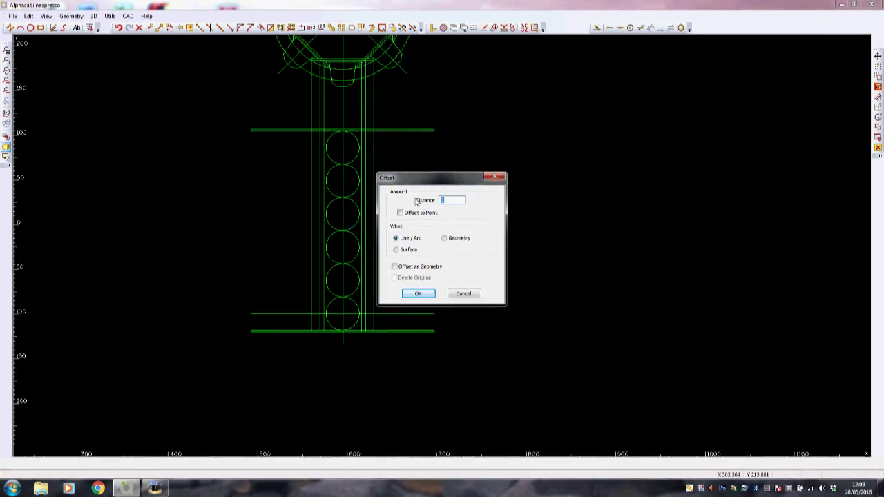
left_click(418, 294)
left_click(398, 305)
left_click(398, 293)
left_click(394, 299)
left_click(397, 290)
left_click(396, 286)
left_click(412, 279)
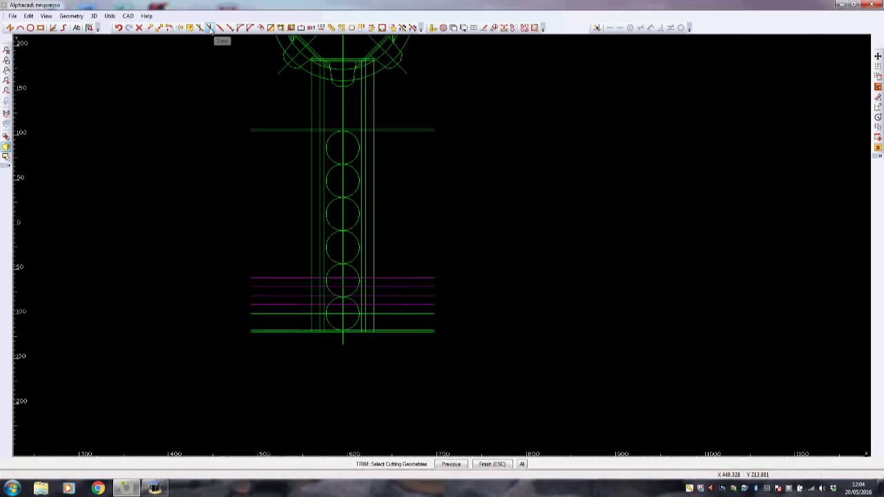
Step: Trim the horizontal and vertical lines to the right of the two lowest circles into a stepped outline of alternating tabs
left_click_drag(215, 212, 498, 398)
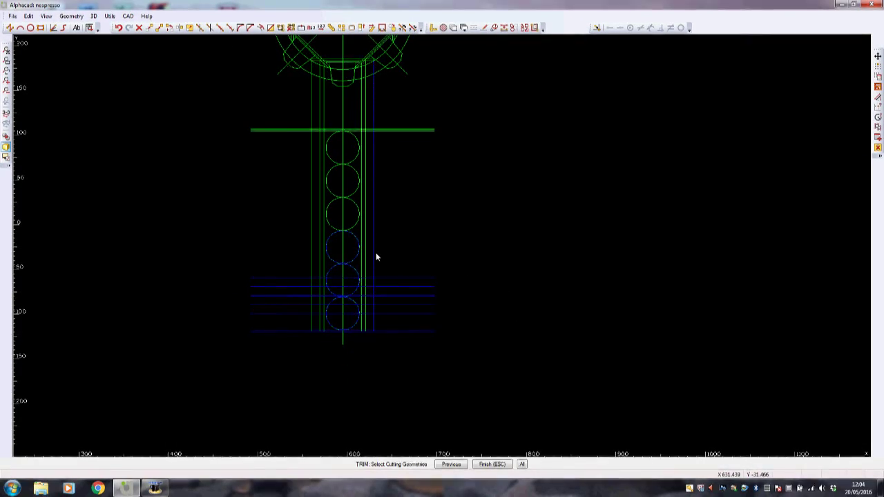
left_click(361, 251)
left_click(320, 248)
left_click(312, 249)
scroll(322, 357, "up", 2)
scroll(322, 358, "up", 2)
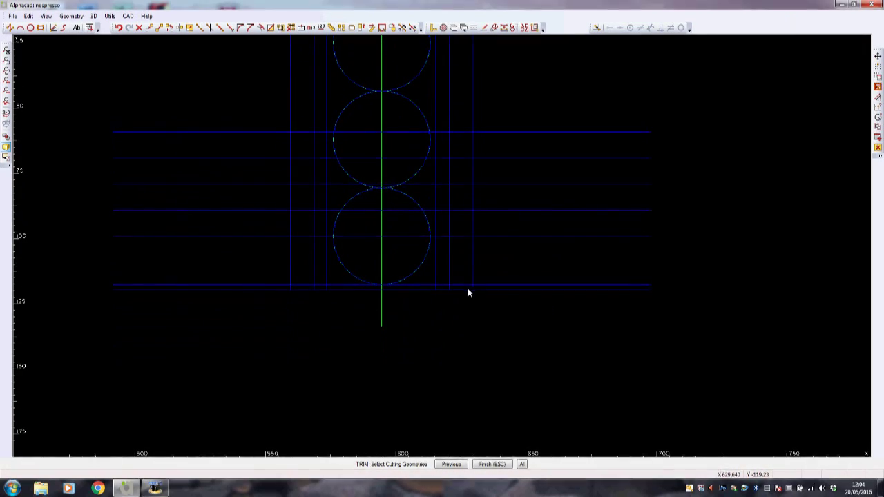
left_click(508, 289)
left_click(496, 158)
left_click(501, 132)
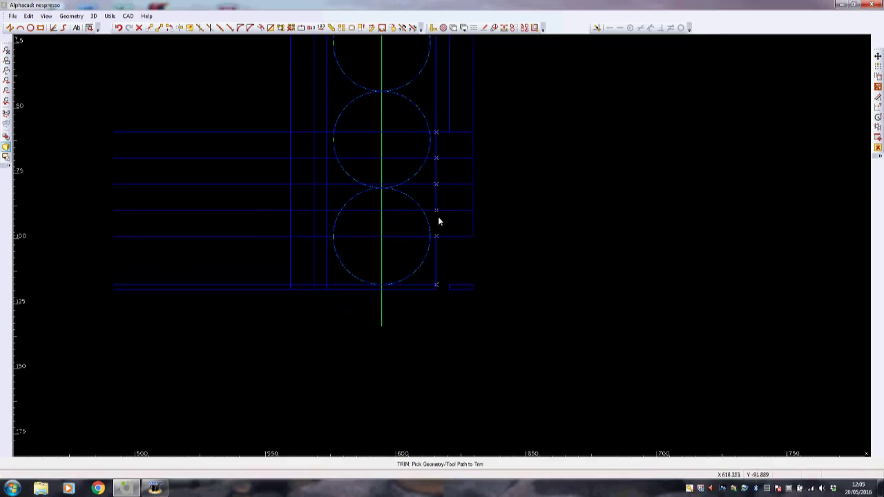
left_click(420, 237)
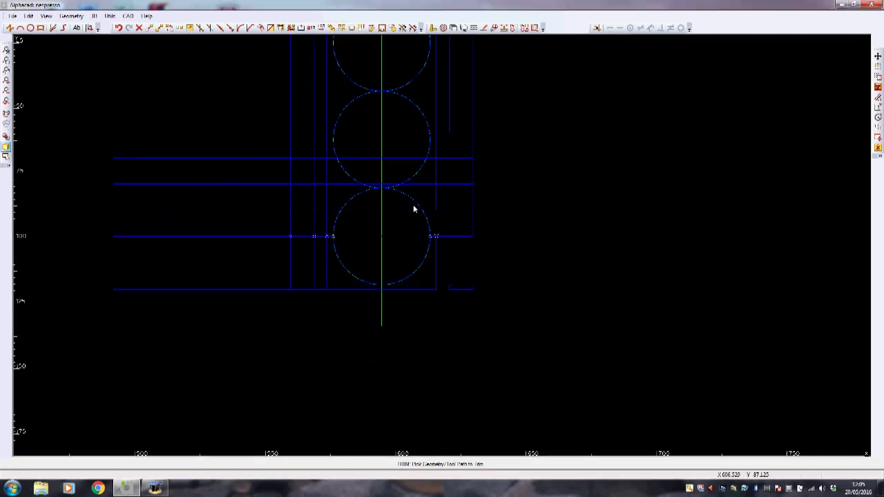
left_click(408, 211)
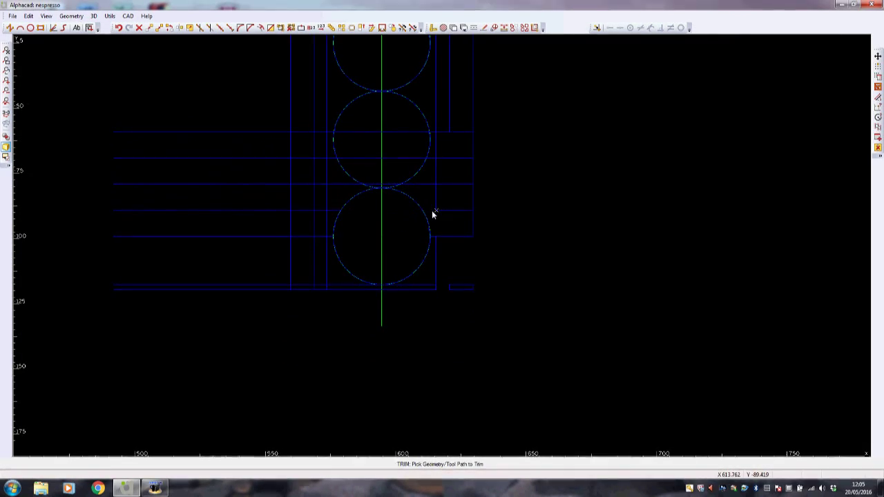
Step: Draw a rectangle between the two inner vertical lines left of the lowest circle, from the circle-centre line to the first offset line above
left_click(41, 27)
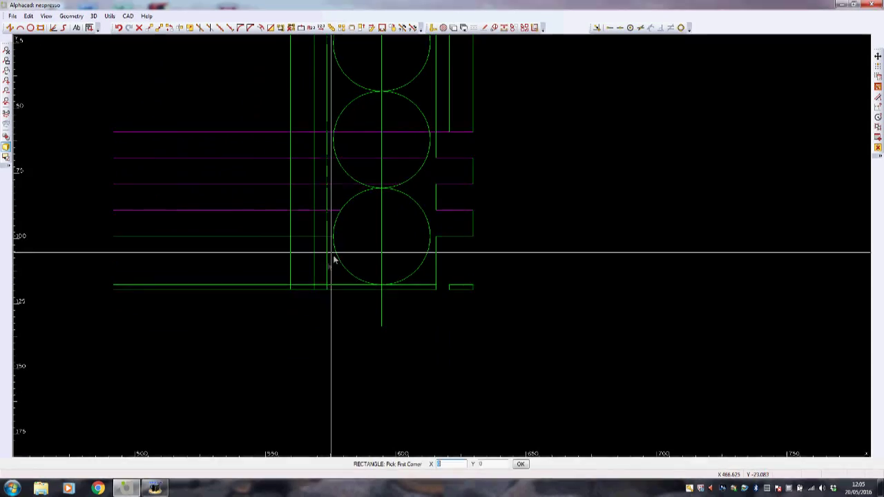
left_click(169, 27)
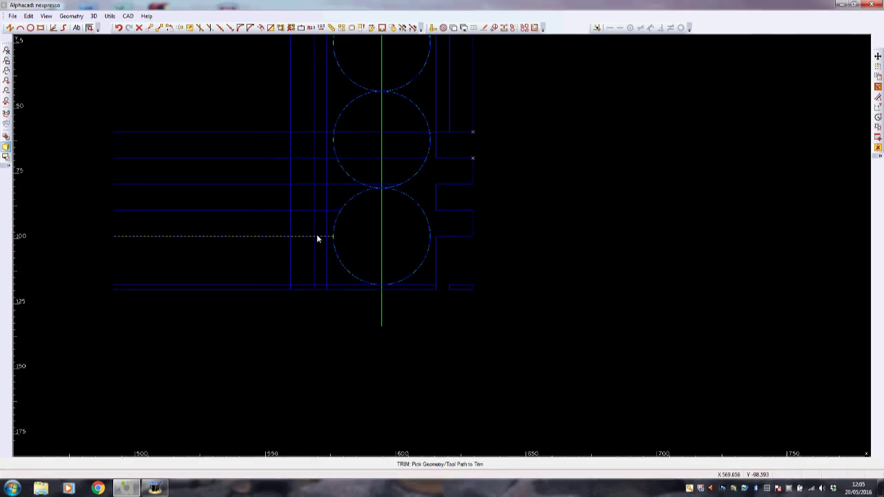
left_click(40, 27)
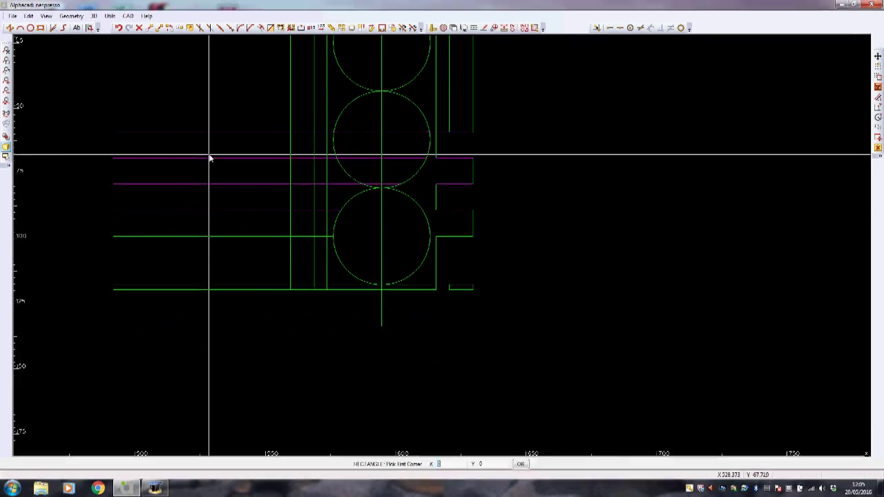
key("i")
left_click(314, 209)
left_click(315, 209)
key("i")
left_click(327, 231)
left_click(324, 236)
key("Escape")
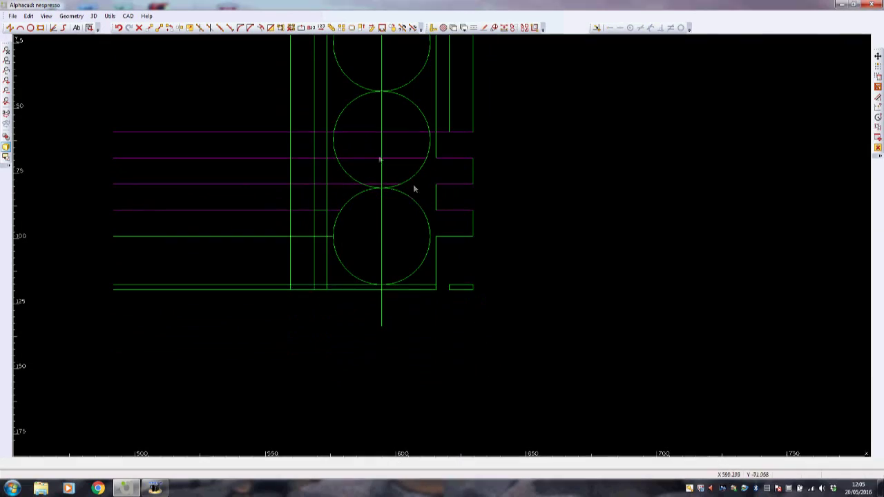
Step: Delete the inner vertical lines on both sides of the circles and the five horizontal construction lines, keeping the small rectangle and tab outlines
left_click(139, 27)
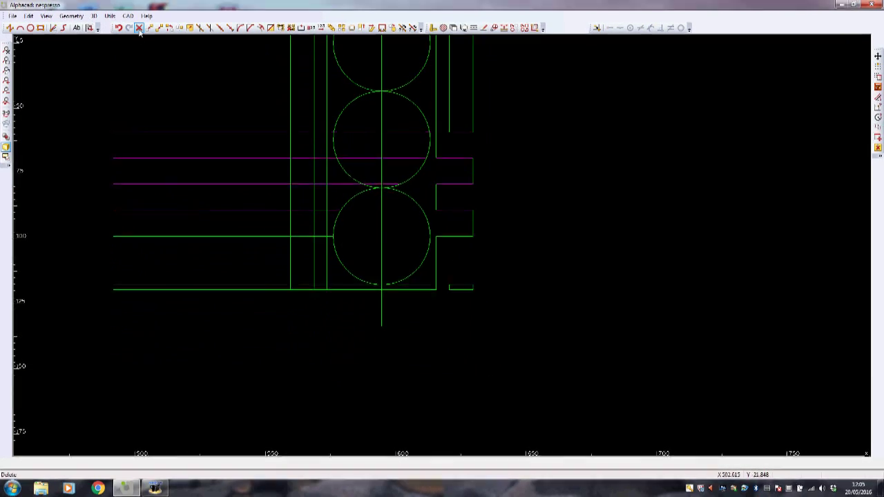
left_click(314, 264)
left_click(326, 263)
left_click(299, 237)
left_click(301, 209)
left_click(302, 184)
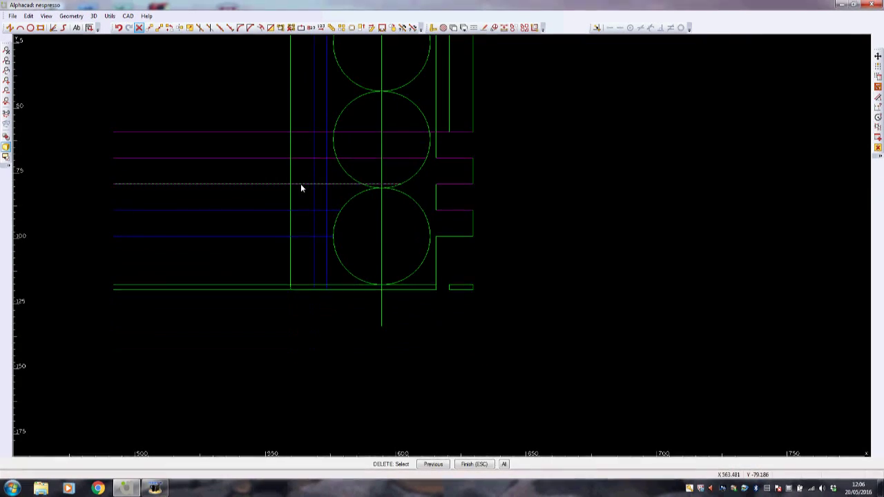
left_click(298, 159)
left_click(299, 132)
left_click(448, 105)
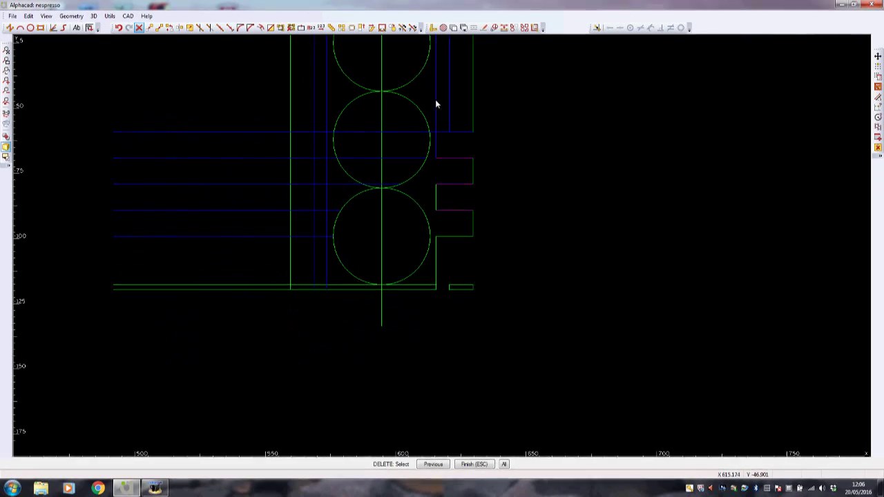
key("Escape")
left_click(428, 264)
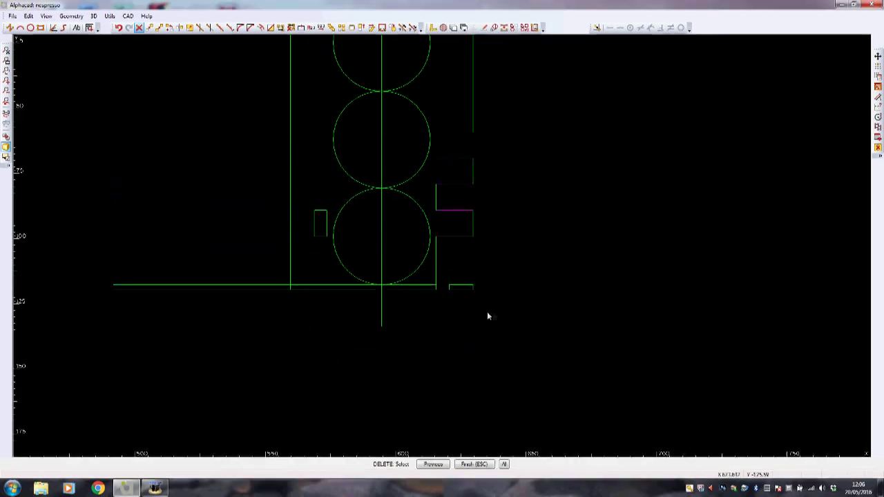
Step: Delete the three segments of the upper tab beside the circles
left_click(445, 158)
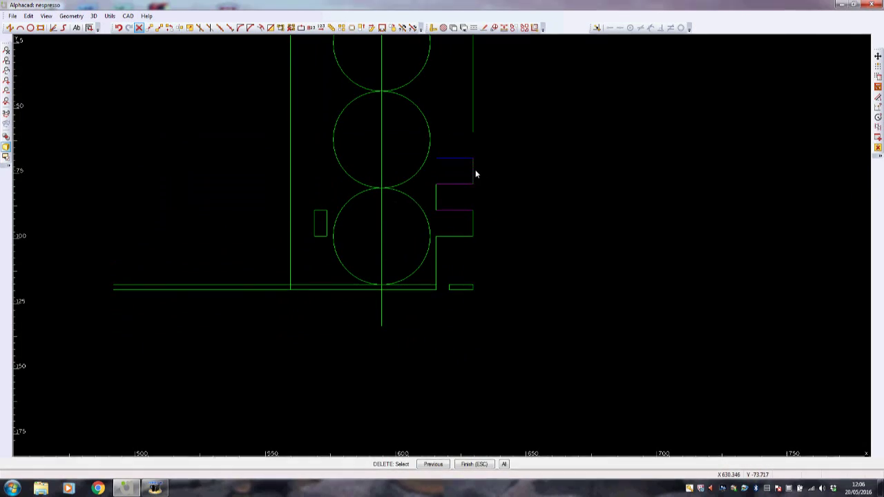
left_click(463, 184)
key("Escape")
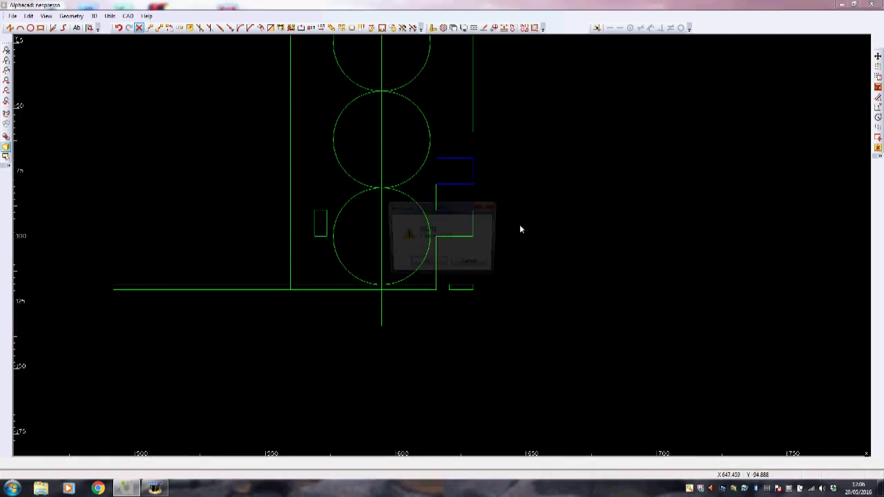
left_click(427, 264)
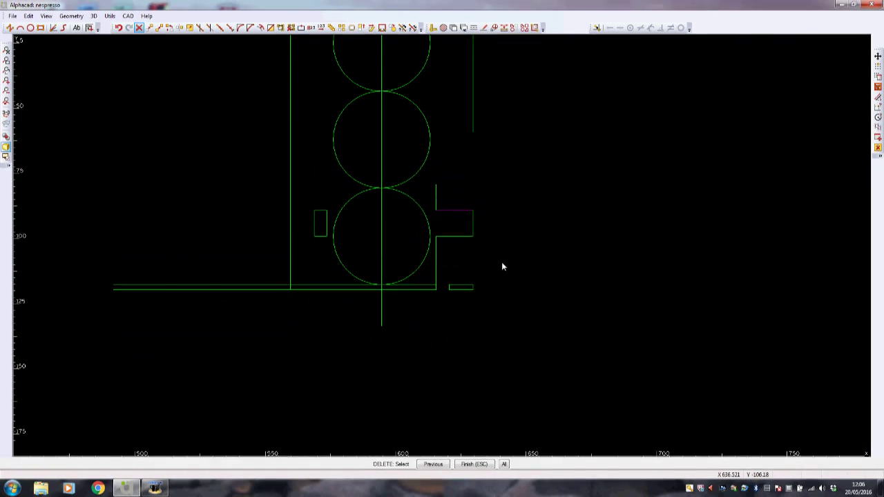
Step: Join the remaining lower tab's segments with the short vertical line above it into one outline
left_click(220, 28)
left_click(428, 178)
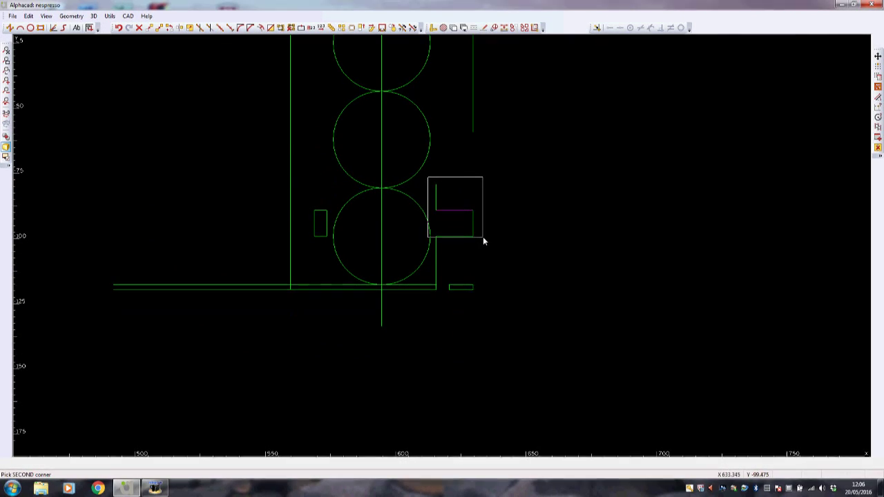
left_click(498, 192)
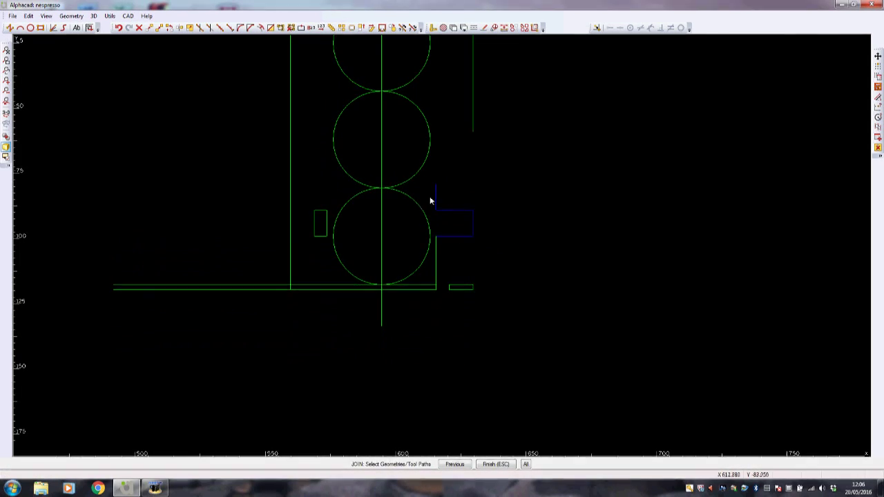
key("Escape")
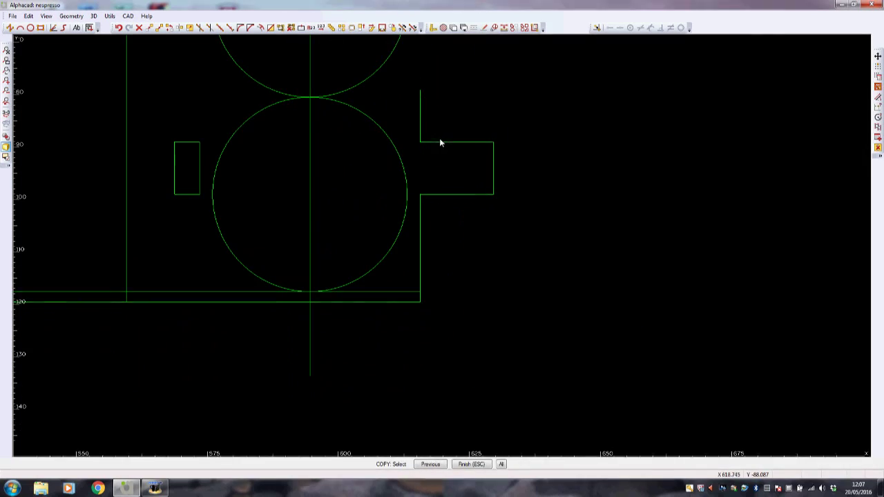
Step: Copy the joined tab outline and the small rectangle upward, from the tab's lower endpoint to its upper endpoint
left_click(435, 142)
left_click_drag(145, 119, 203, 208)
key("Escape")
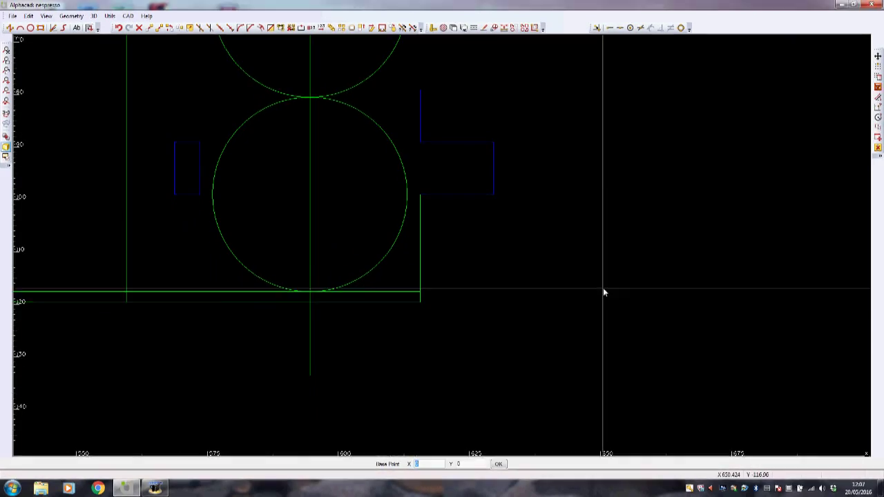
left_click(423, 196)
key("e")
left_click(423, 93)
Step: Continue copying the tab outline and rectangle end to end up the column until there are ten of each beside the six circles
scroll(523, 157, "down", 5)
key("e")
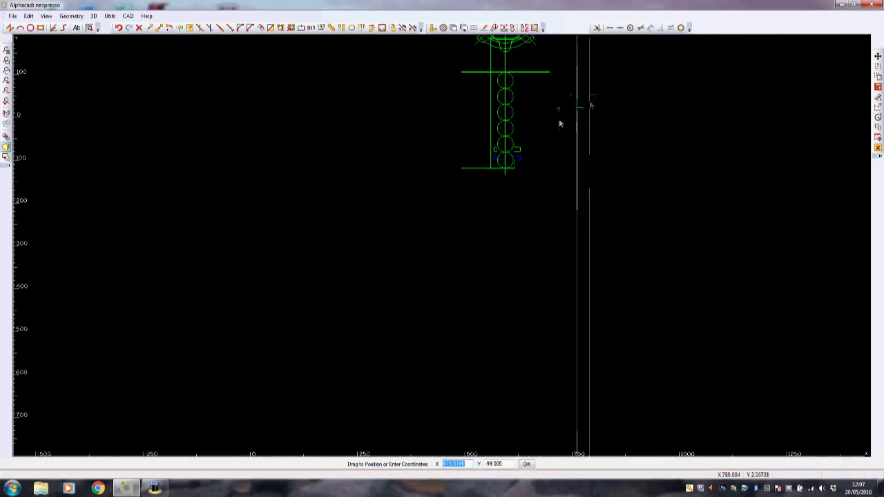
scroll(559, 120, "up", 5)
left_click(328, 201)
key("e")
left_click(336, 181)
key("e")
left_click(329, 148)
left_click(330, 126)
left_click(330, 129)
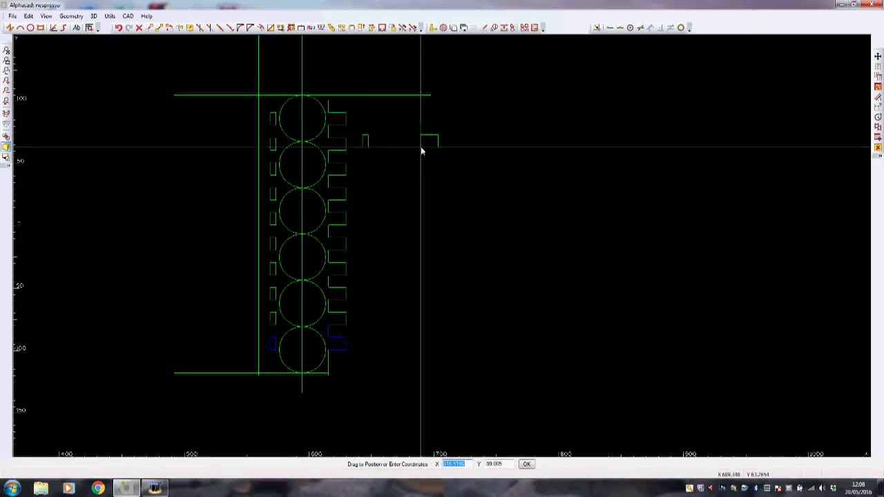
key("Escape")
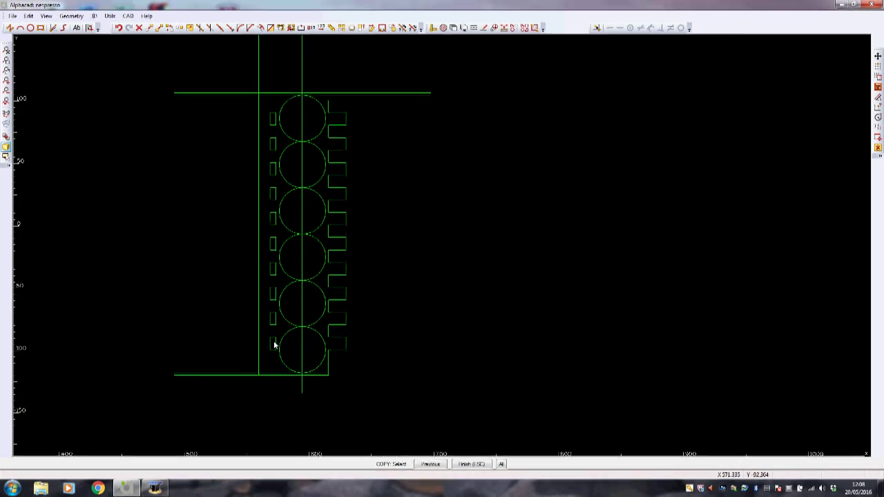
Step: Offset the slot-side vertical line and the upper and lower tab-side edges inward towards the column of circles
left_click(247, 66)
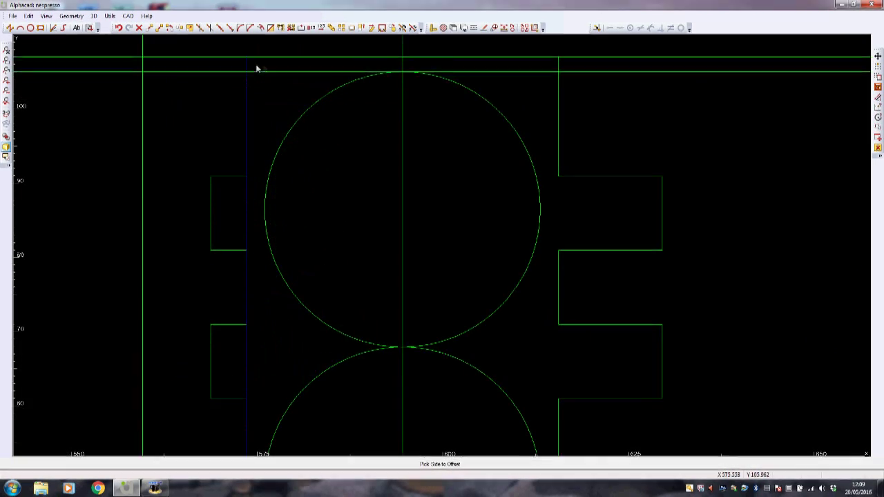
left_click(258, 67)
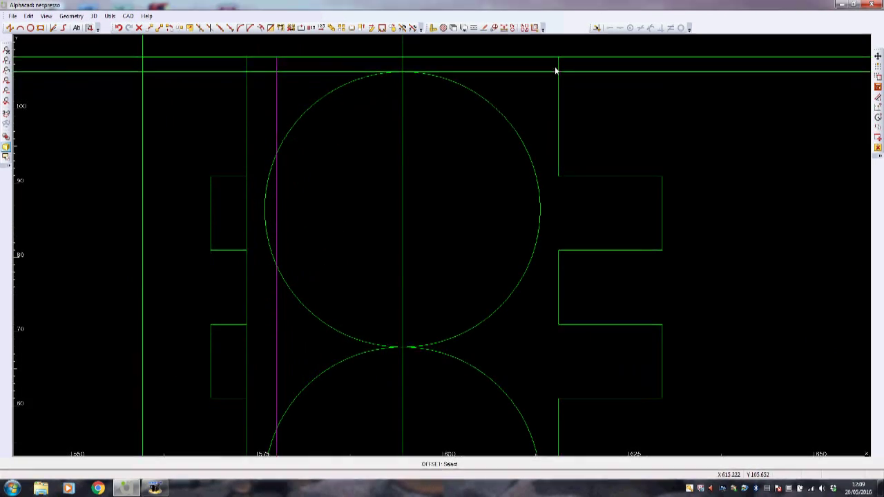
left_click(555, 66)
left_click(549, 65)
scroll(511, 159, "down", 2)
scroll(511, 160, "down", 5)
scroll(516, 220, "up", 2)
left_click(505, 211)
left_click(497, 217)
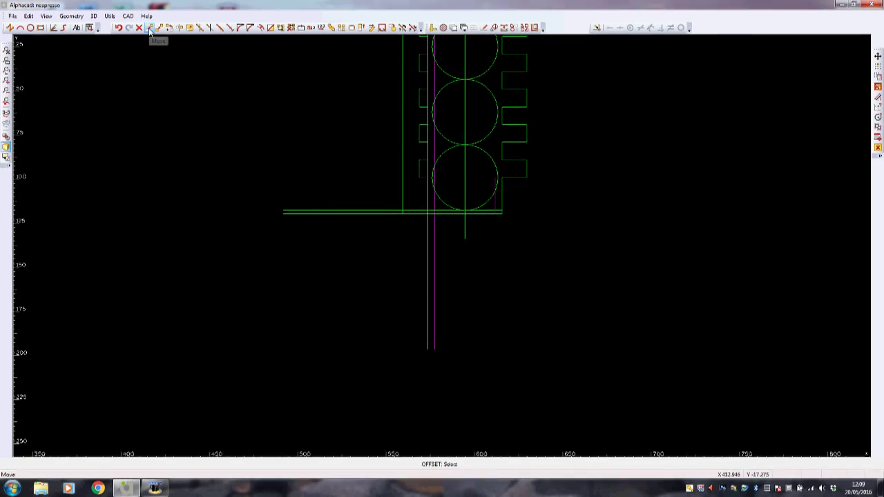
Step: Trim away the part of the slot-side vertical line that extends below the lowest slot
left_click(210, 27)
left_click(427, 181)
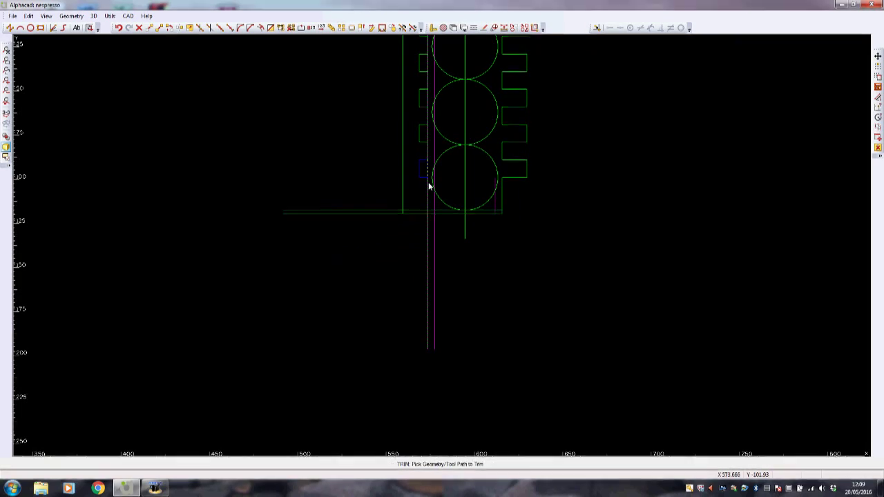
left_click(428, 182)
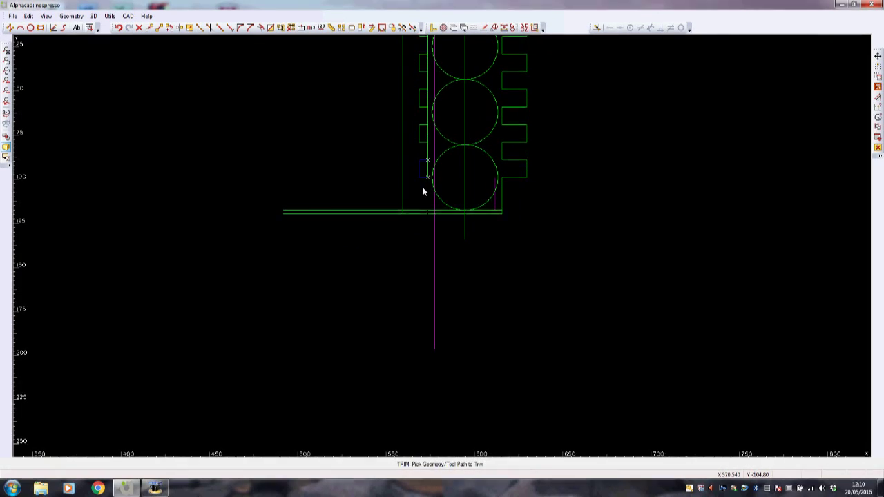
Step: Break the lowest slot rectangle individually at its lower corner nearest the circle
scroll(423, 188, "up", 3)
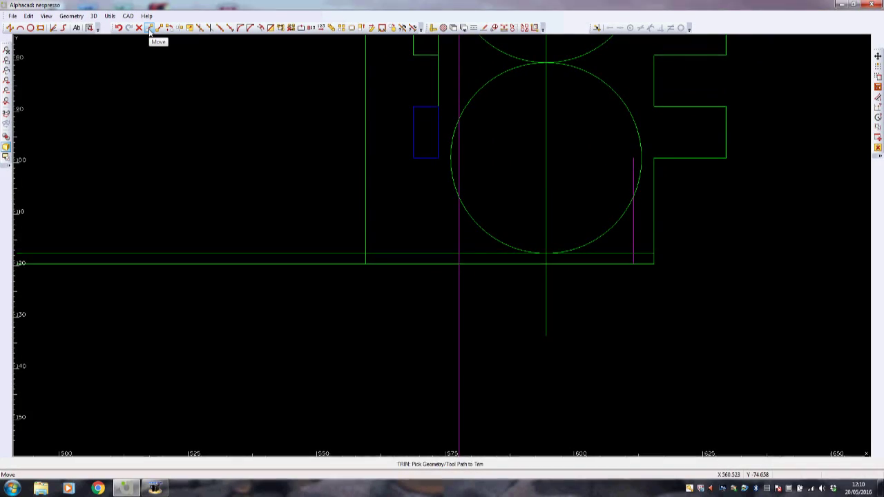
left_click(199, 28)
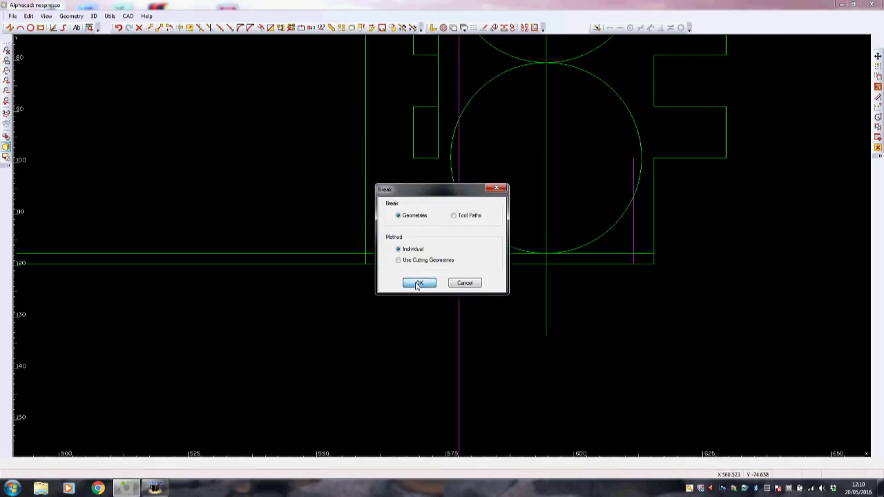
left_click(419, 284)
left_click(439, 159)
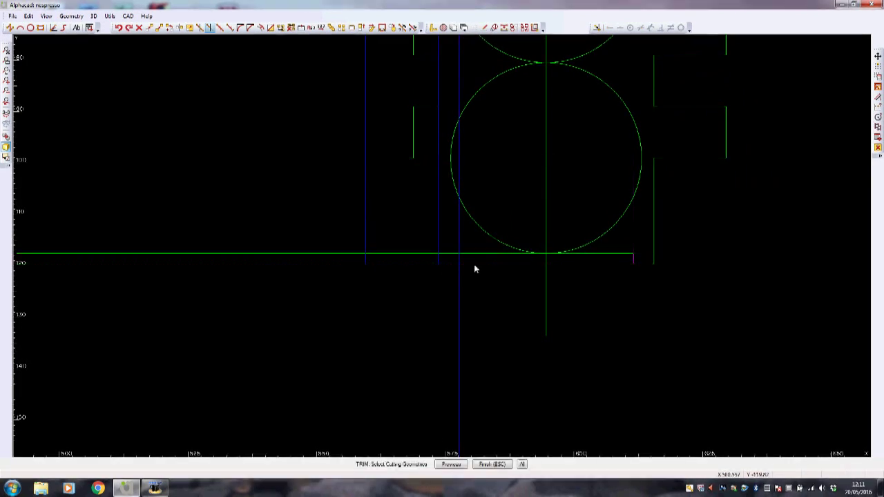
Step: Trim the excess plate lines at the lower and upper ends, using the crossing vertical, horizontal and slot lines as cutting geometry
left_click(474, 264)
left_click(467, 255)
key("Escape")
left_click(413, 135)
key("Return")
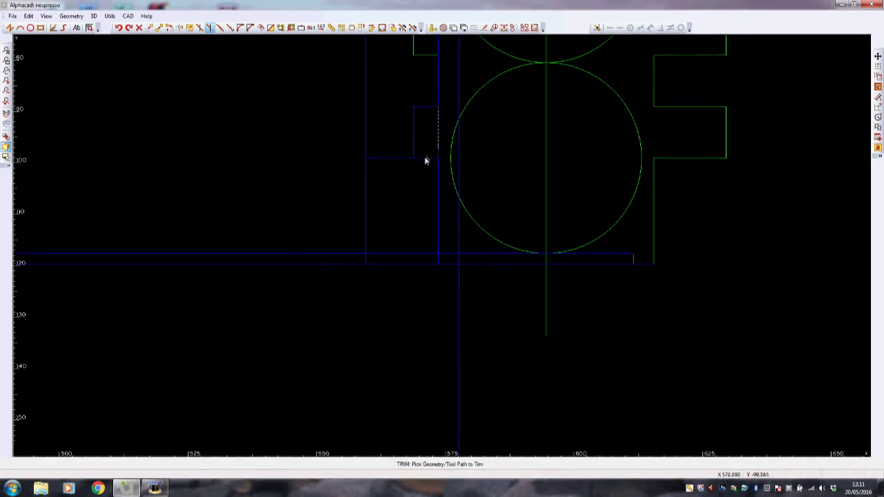
left_click(367, 176)
left_click(364, 185)
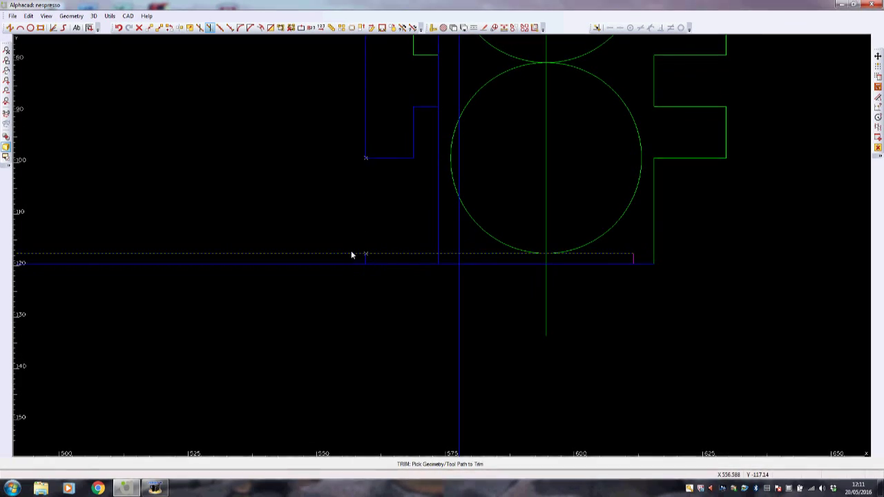
left_click(407, 264)
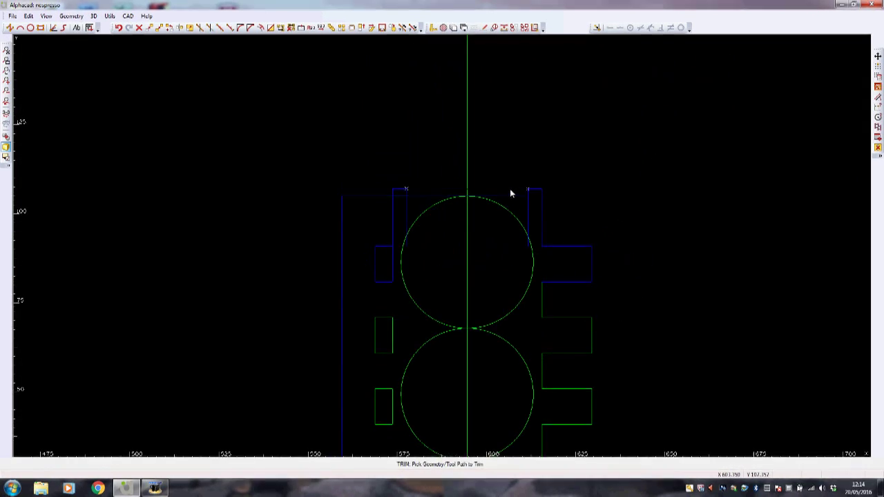
left_click(406, 204)
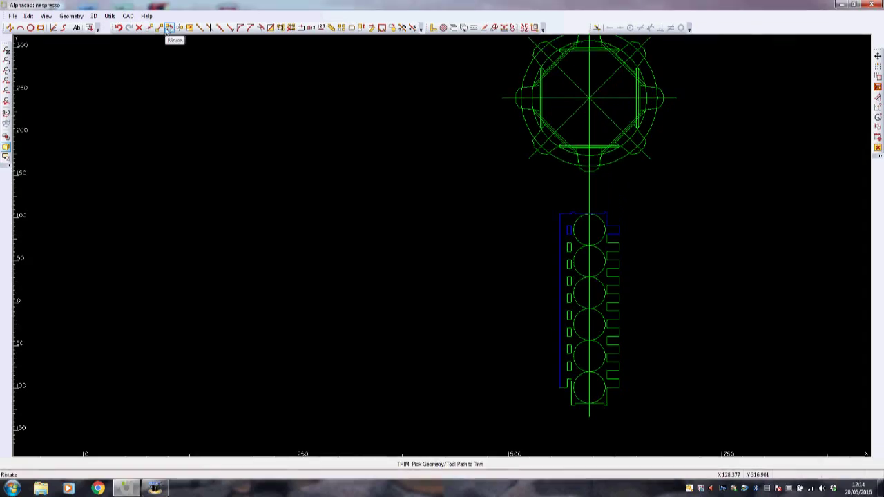
Step: Copy the complete plate front view, with its circles, slots and tabs, into the empty area beside the octagonal plan
left_click(159, 28)
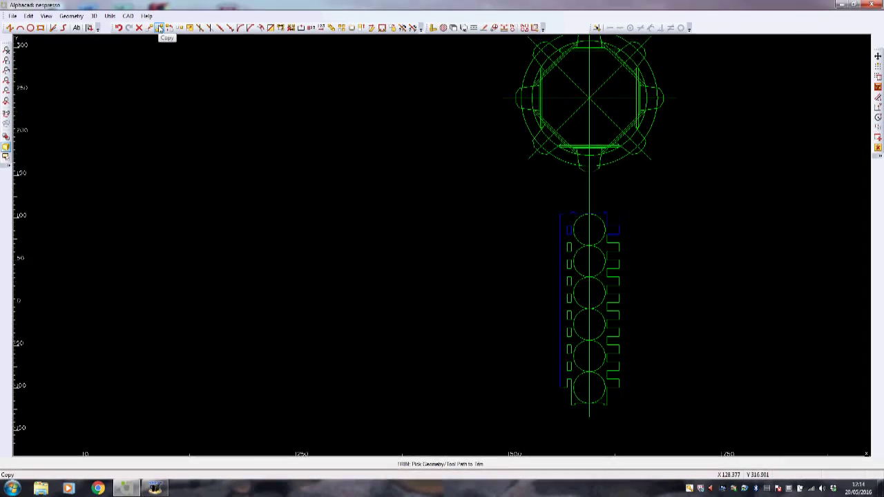
left_click(665, 304)
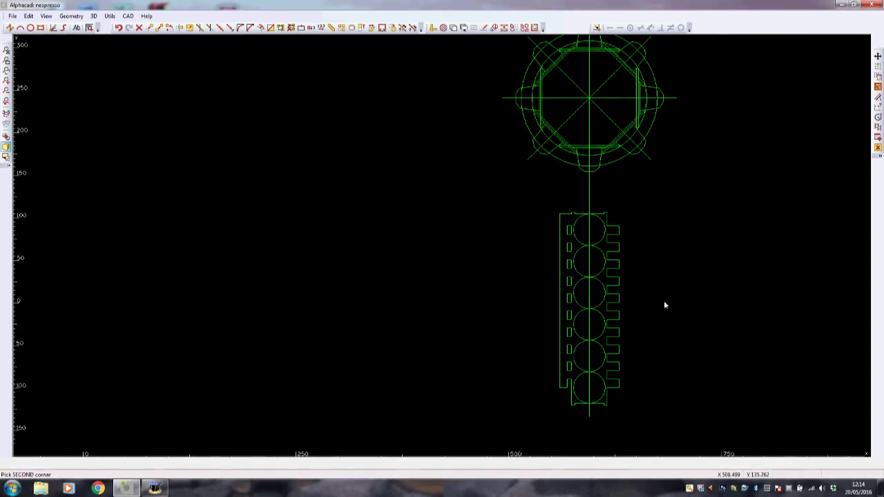
left_click(679, 418)
left_click(707, 418)
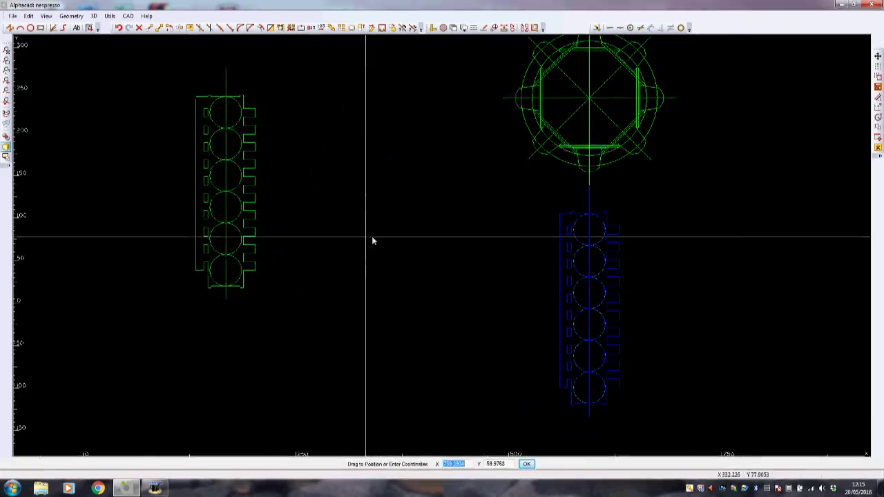
left_click(363, 148)
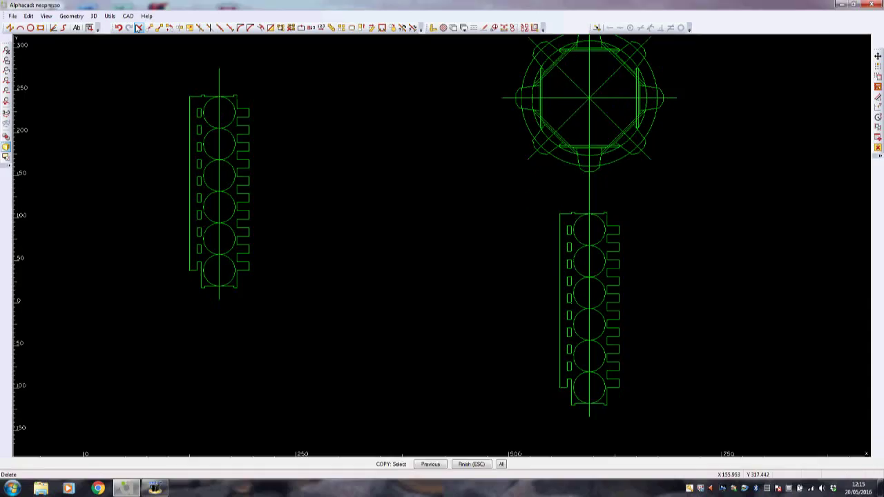
Step: Delete the vertical centreline from the copied plate and join the copy's outline segments
left_click(220, 76)
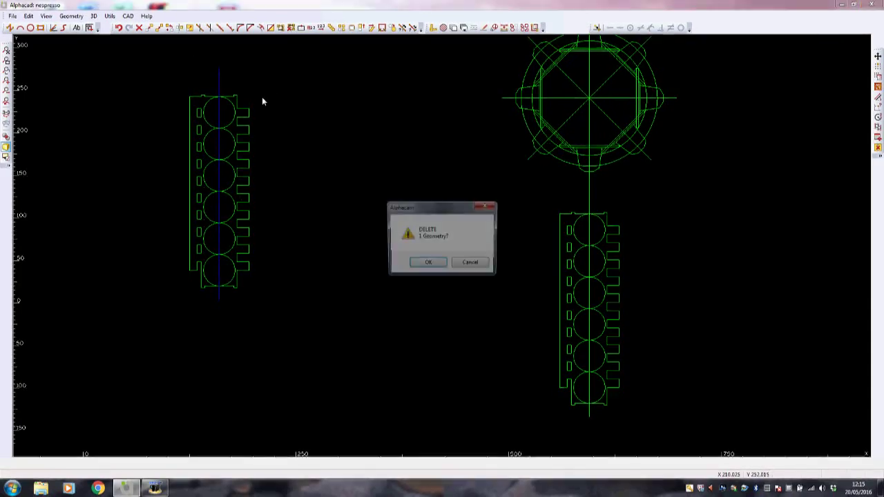
left_click(423, 266)
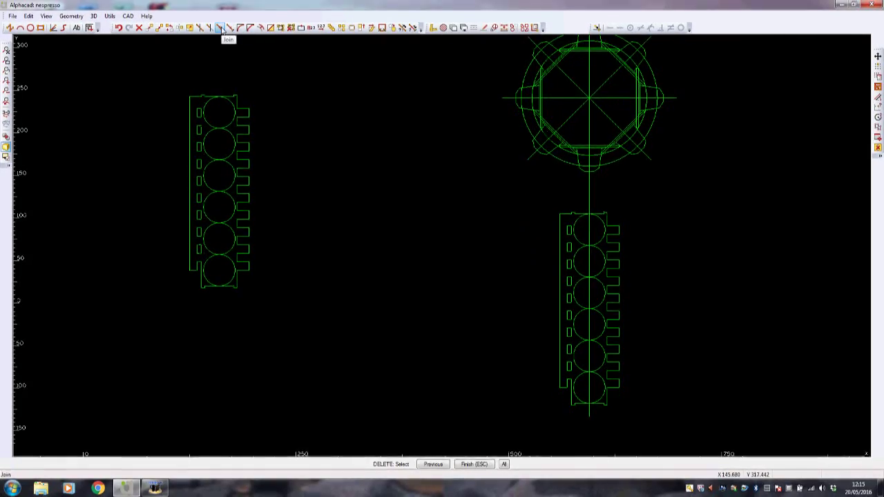
left_click(221, 29)
left_click(178, 75)
left_click(288, 327)
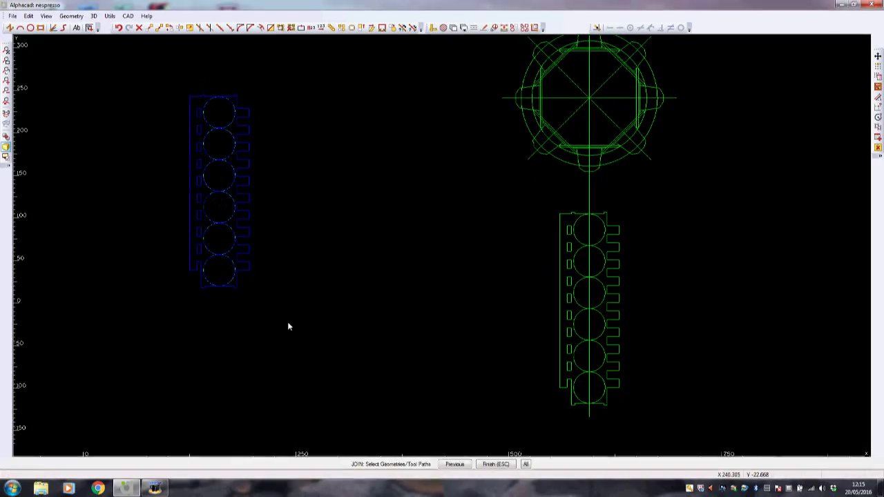
left_click(199, 28)
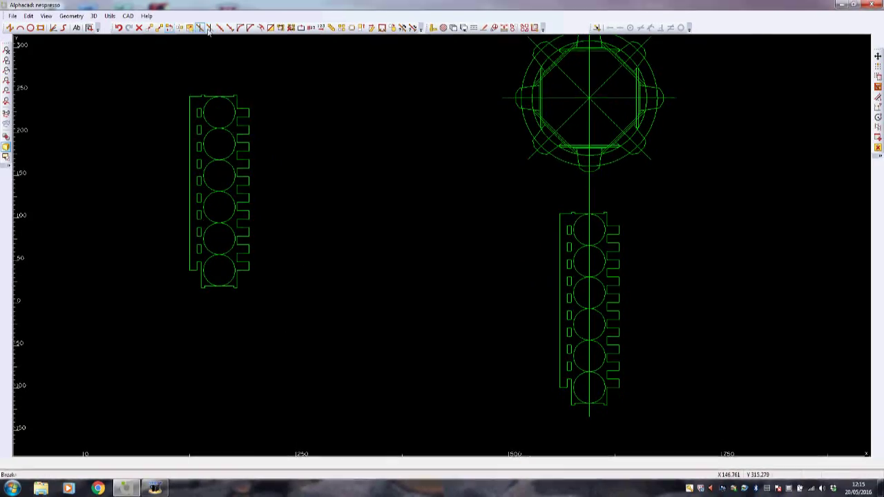
Step: Delete the six capsule circles from the copied plate
left_click(139, 28)
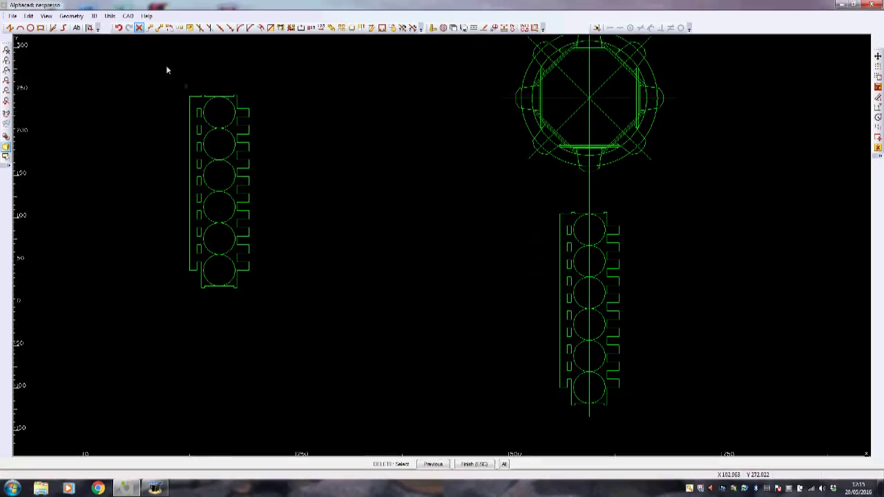
left_click(200, 81)
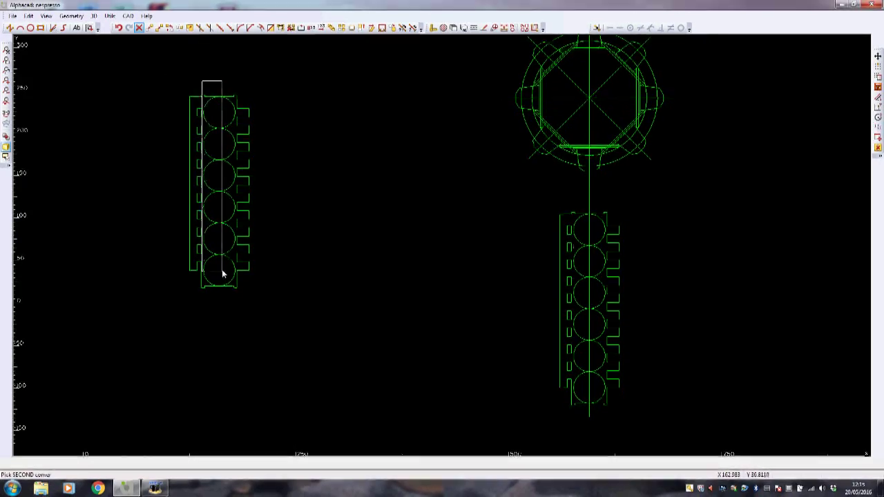
left_click(237, 295)
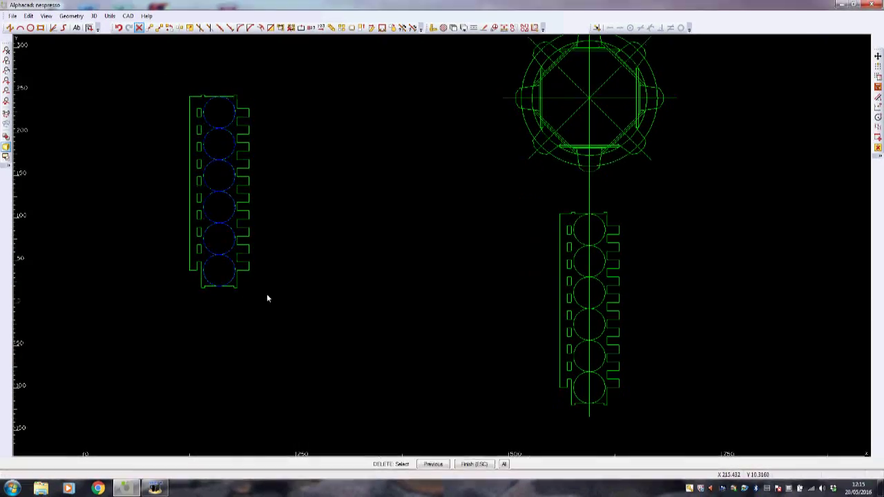
key("Escape")
left_click(435, 268)
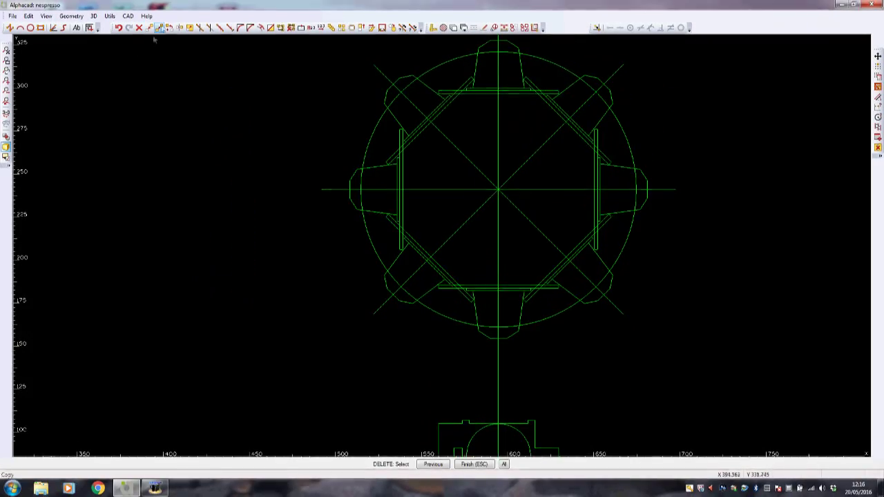
Step: Draw a circle concentric with the plan view's large circle, passing through the outer corner of a diagonal plate end
left_click(32, 28)
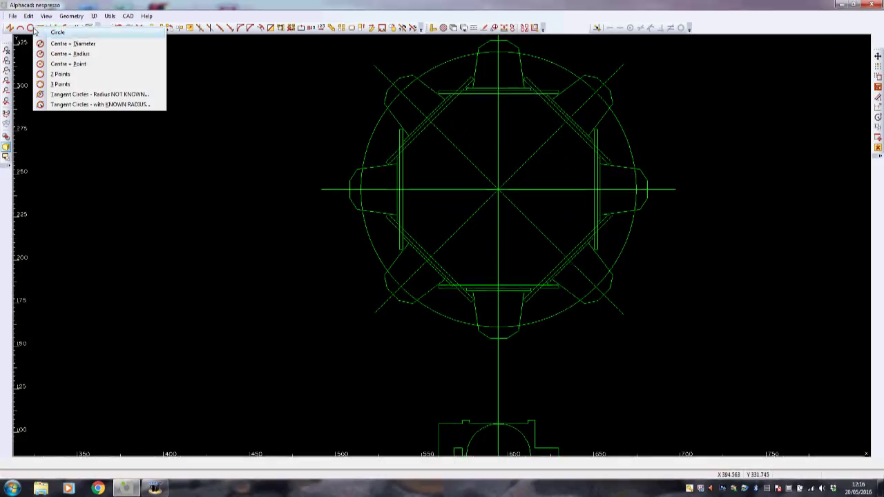
left_click(69, 64)
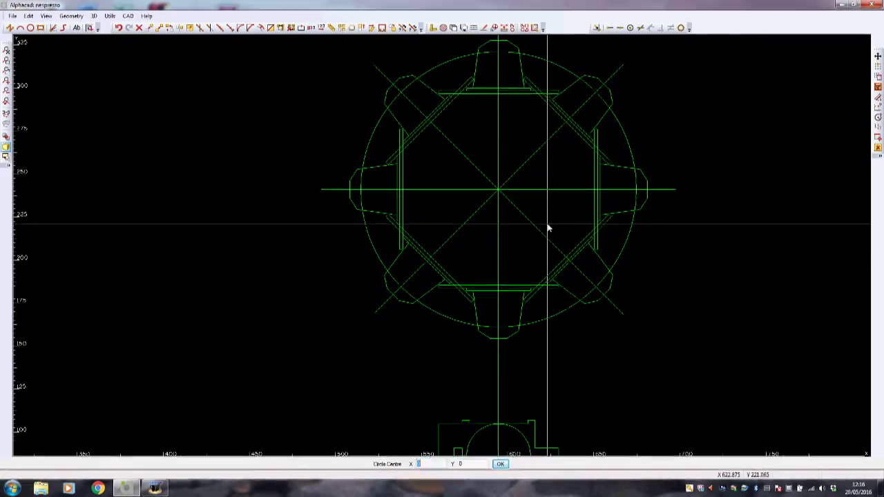
key("c")
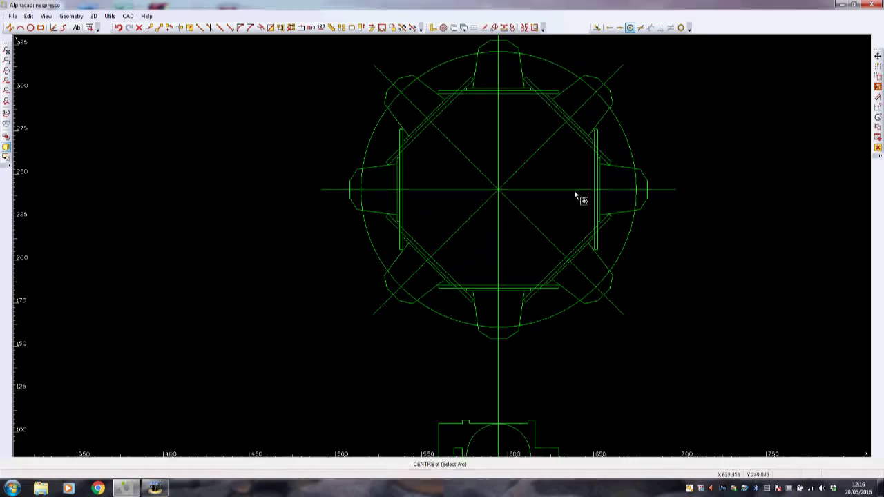
left_click(625, 136)
scroll(534, 313, "up", 3)
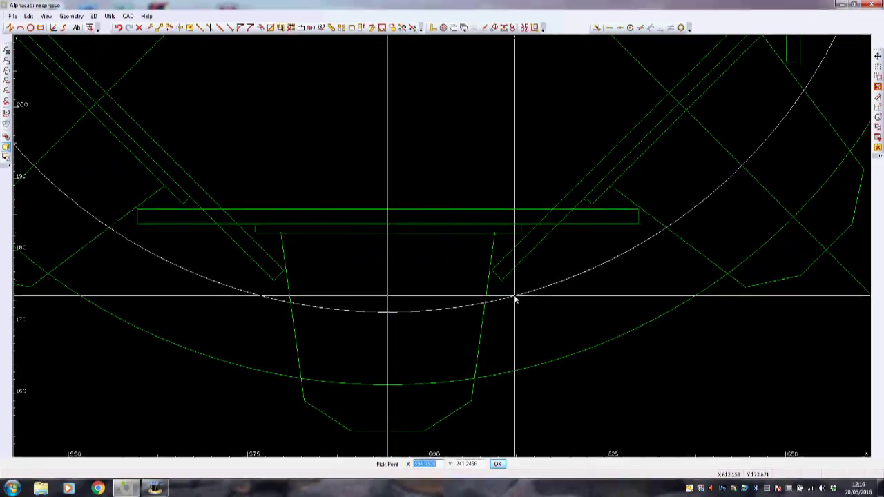
left_click(515, 298)
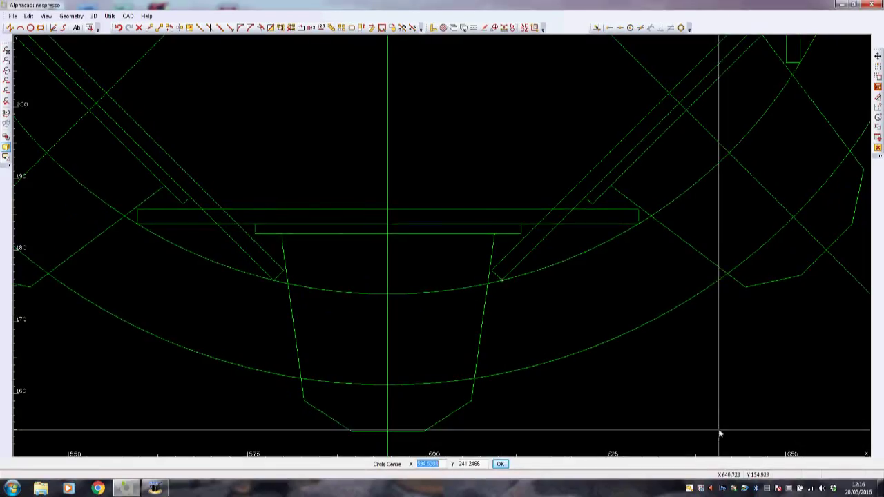
Step: Copy the lower half of the plan's vertical centreline, from its lower endpoint, onto the corners of the two small tabs on the front view's upper edge
scroll(719, 430, "down", 5)
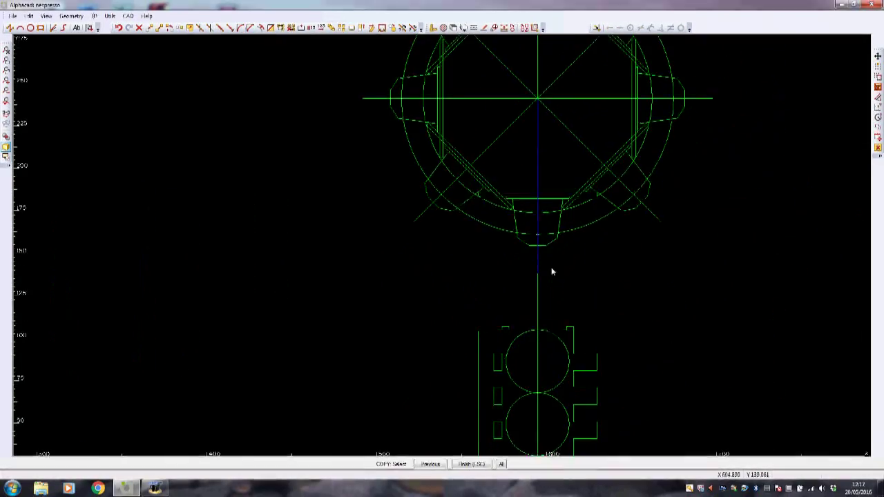
key("Escape")
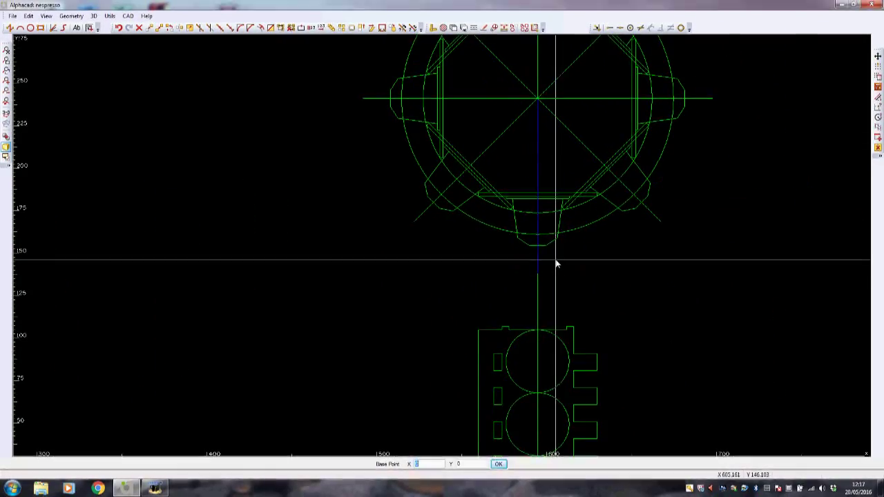
key("F5")
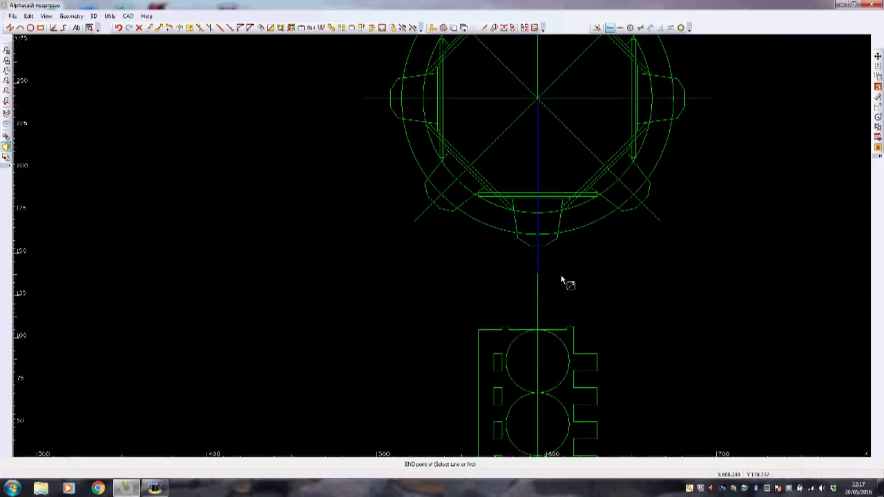
left_click(538, 276)
key("F5")
left_click(509, 330)
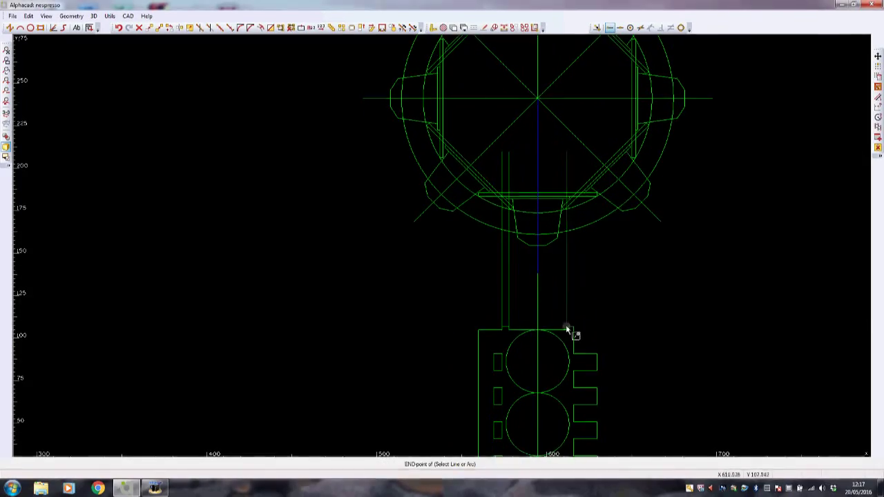
left_click(568, 329)
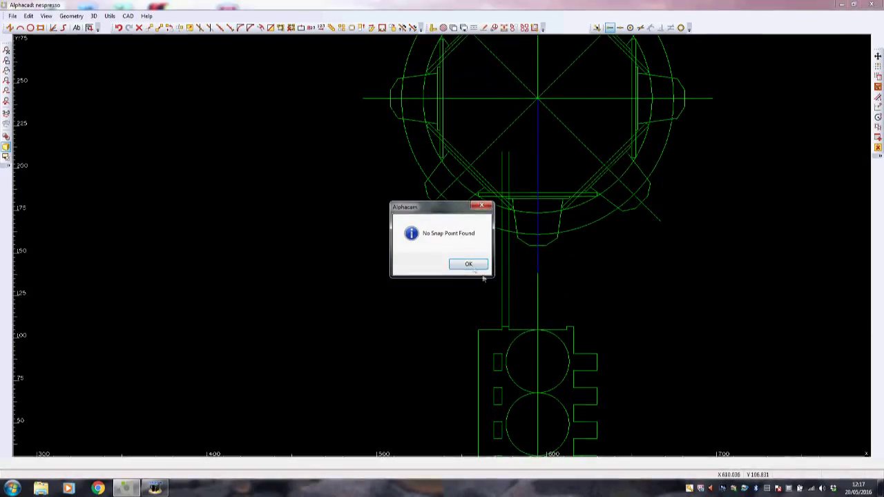
key("Return")
left_click(567, 328)
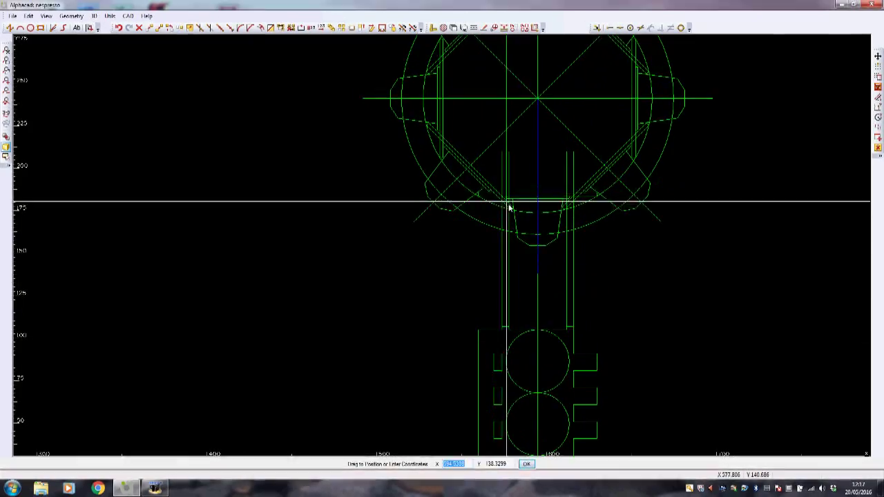
Step: Draw a rectangle across the plan view's lower horizontal plate between the left pair of projected tab lines, using intersection points as corners
scroll(563, 201, "up", 3)
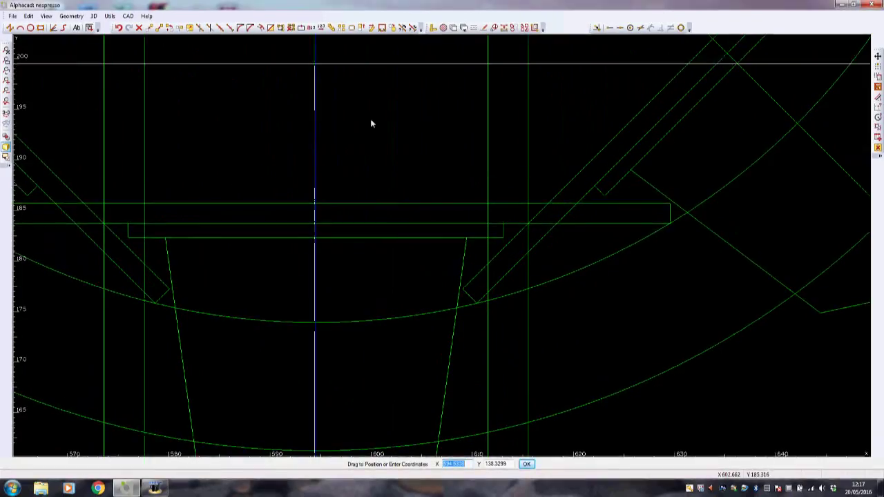
left_click(40, 28)
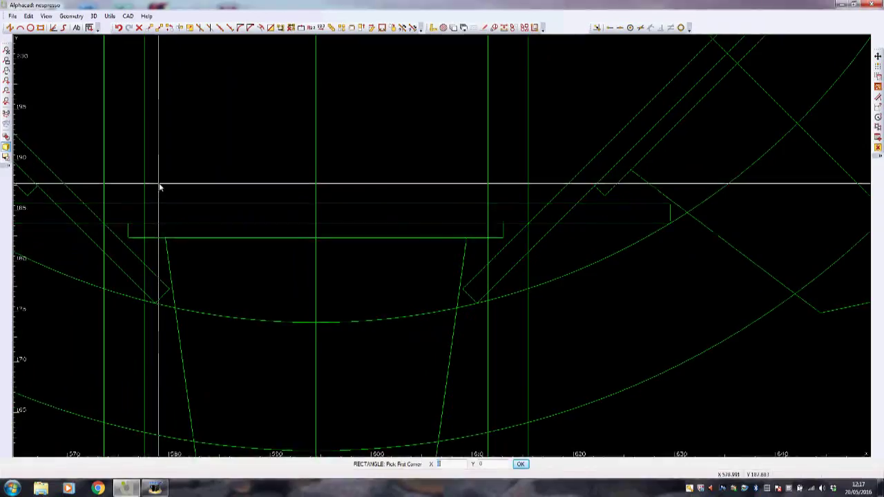
key("i")
left_click(104, 200)
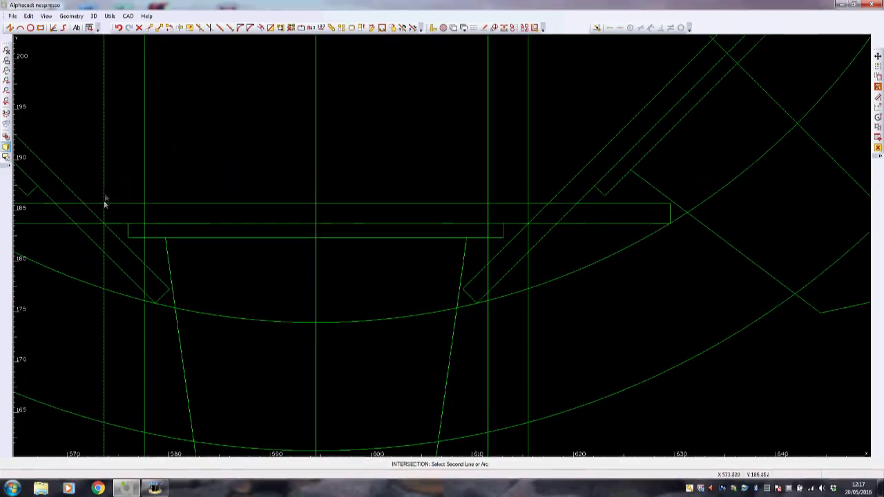
left_click(104, 204)
left_click(144, 218)
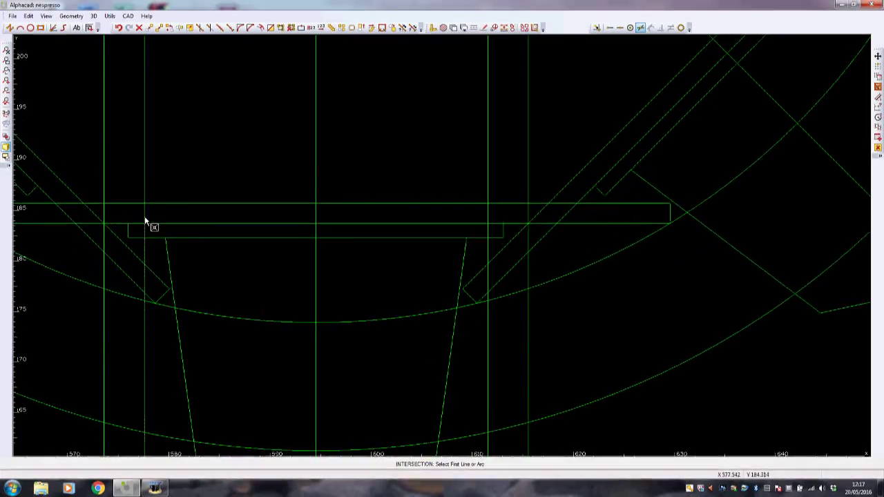
left_click(148, 222)
Step: Draw a matching rectangle across the same plate between the right pair of projected tab lines, from intersection to intersection
key("i")
left_click(488, 200)
left_click(487, 205)
key("i")
left_click(533, 224)
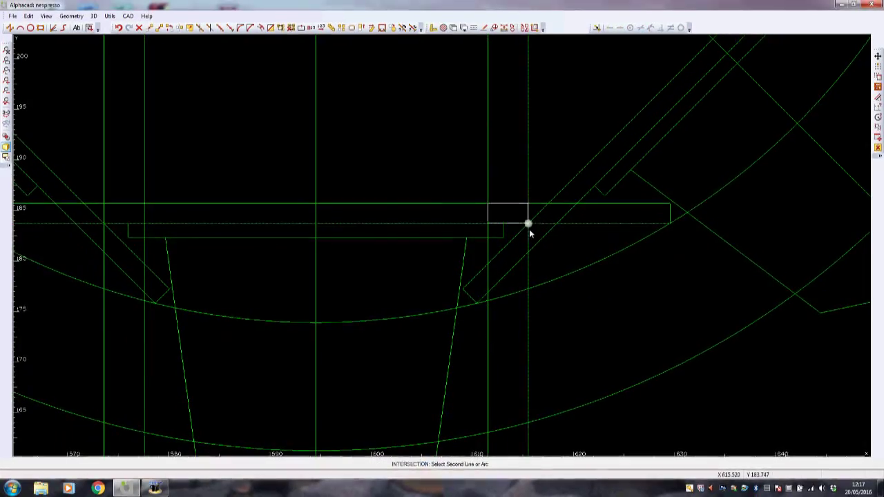
left_click(528, 230)
Step: Delete the four vertical projection lines running from the front view's tabs into the plan view
scroll(594, 353, "down", 3)
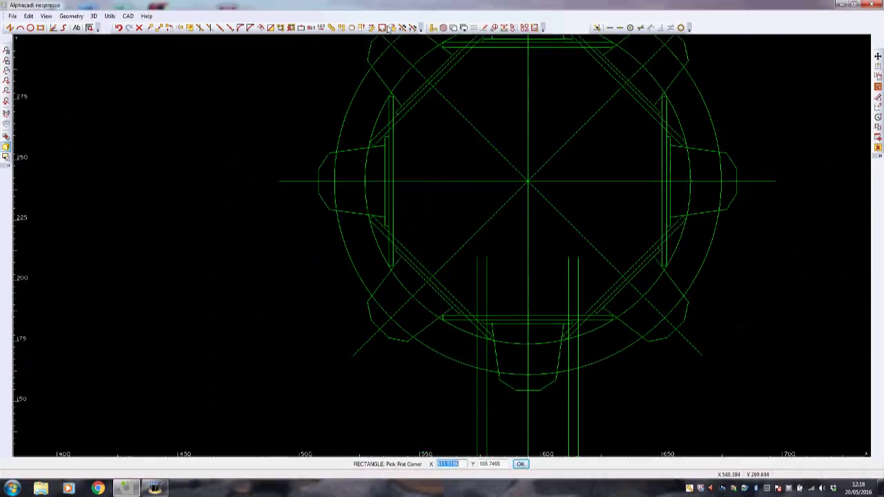
key("Delete")
left_click(477, 280)
left_click(578, 276)
key("Escape")
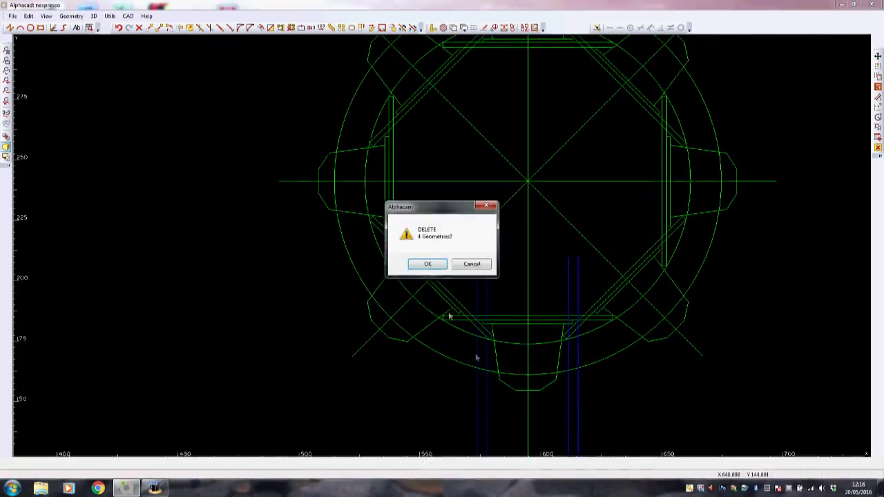
left_click(431, 268)
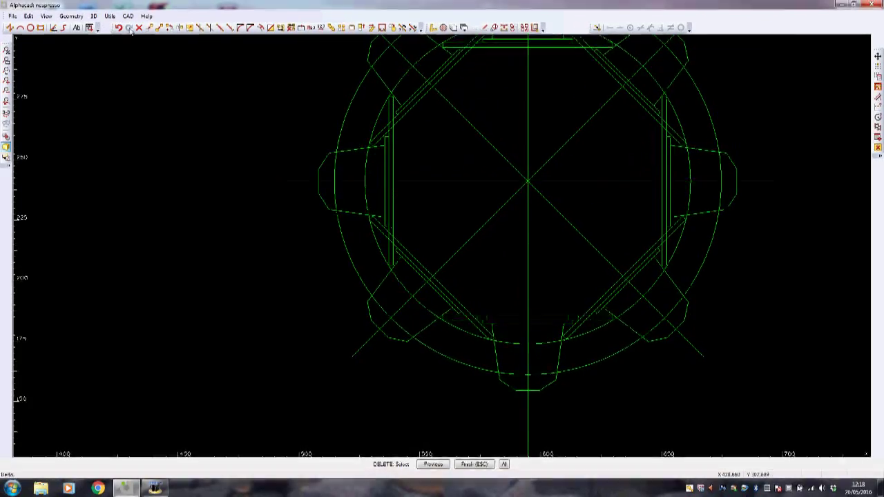
Step: Copy the plan view's inner circle and the two tab rectangles to the empty area left of the copied plate
left_click(159, 27)
left_click(462, 330)
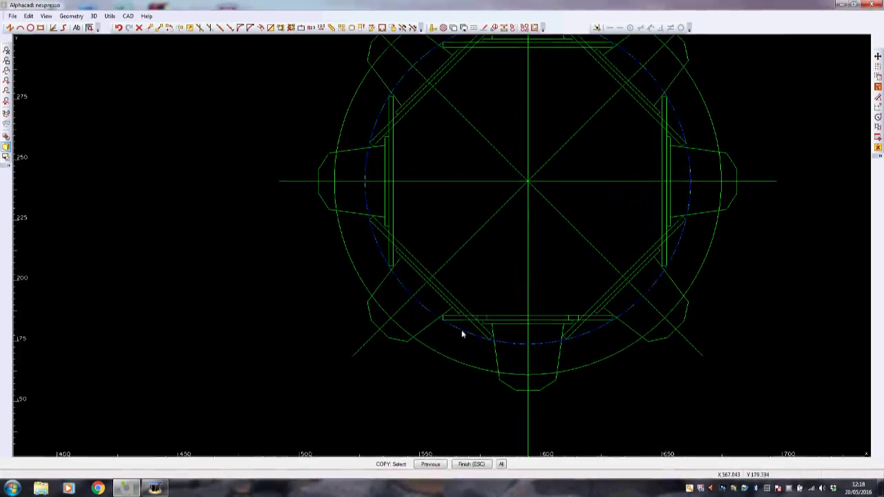
left_click(474, 306)
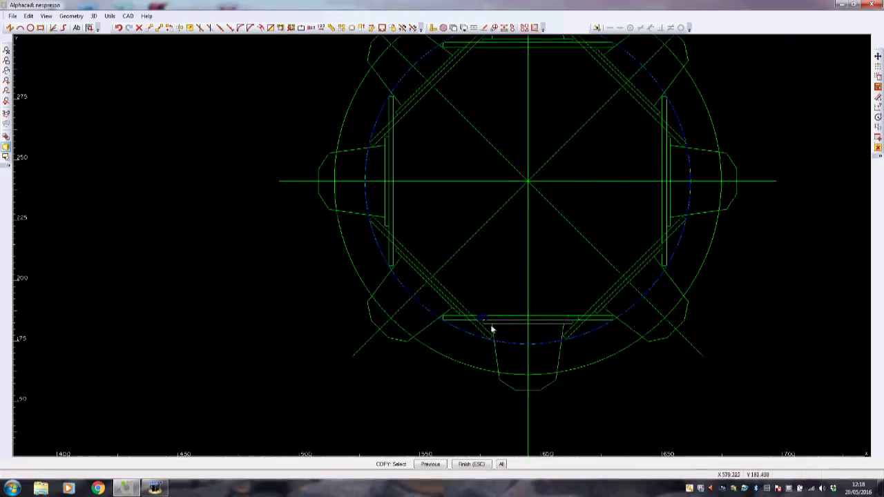
left_click(582, 327)
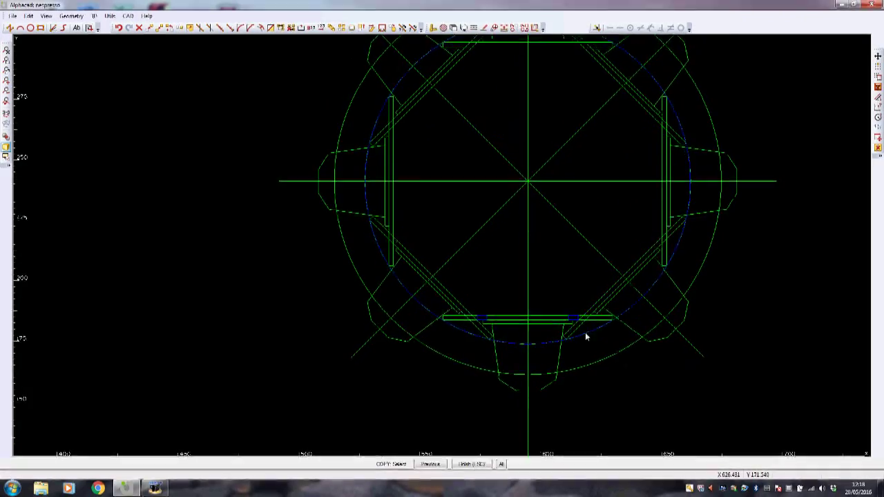
right_click(762, 297)
left_click(773, 313)
scroll(515, 296, "down", 8)
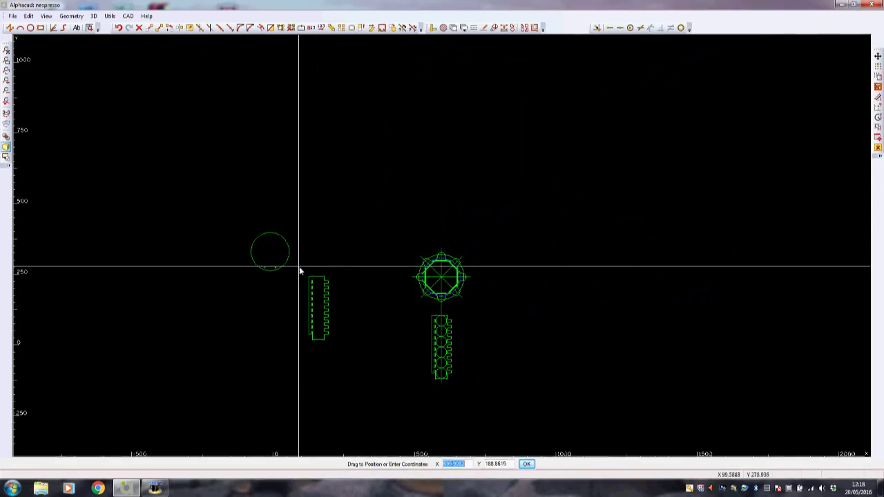
left_click(299, 270)
Step: Rotate-copy the two slot rectangles about the copied circle's centre, evenly around the full circle, with 8 copies including the original
scroll(262, 273, "up", 5)
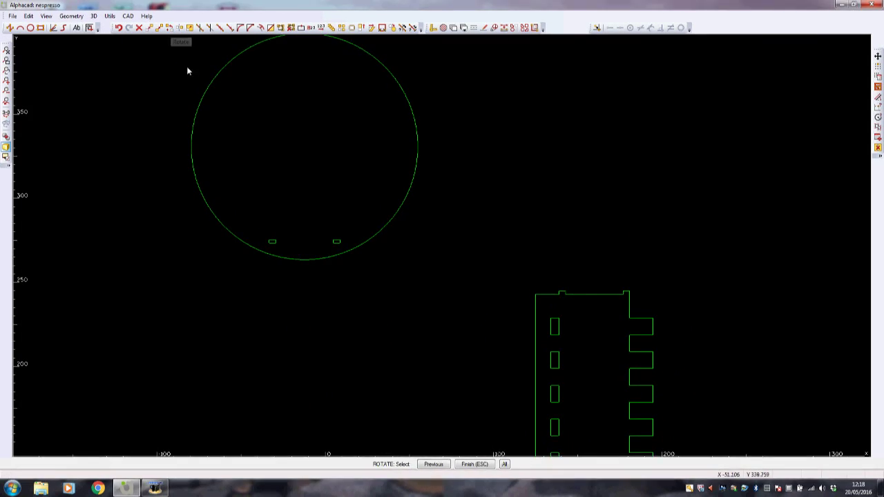
left_click(351, 260)
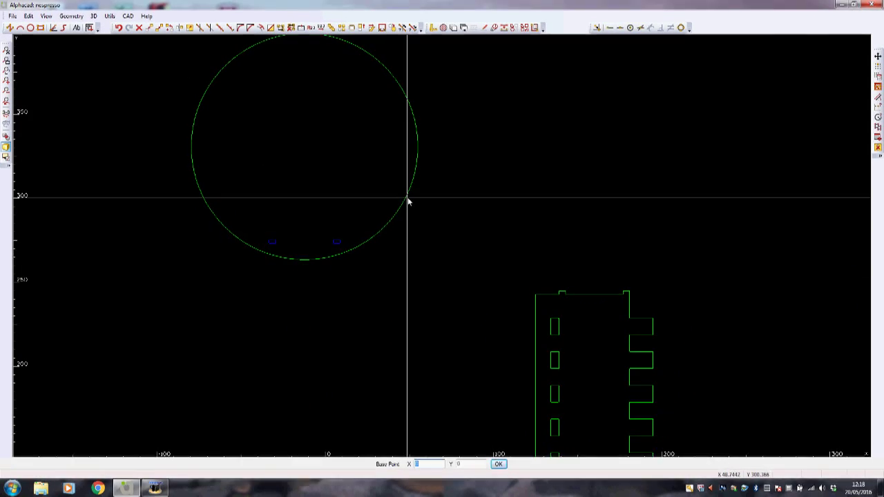
left_click(422, 143)
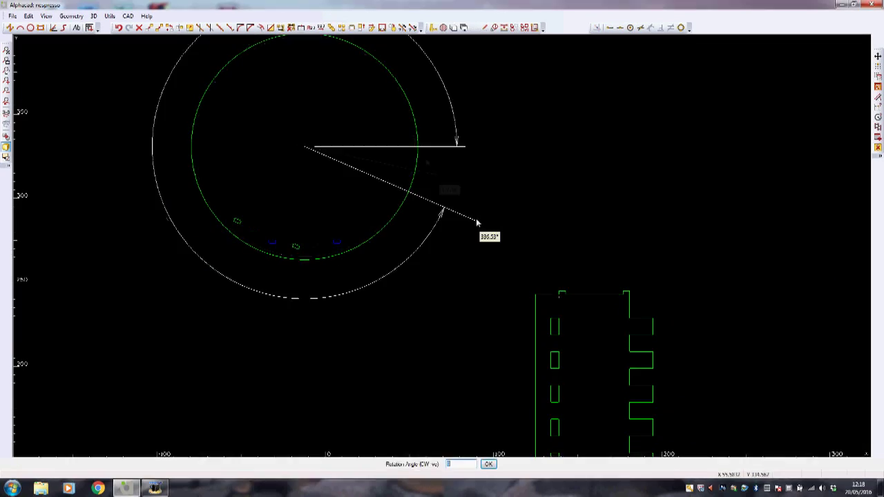
left_click(479, 233)
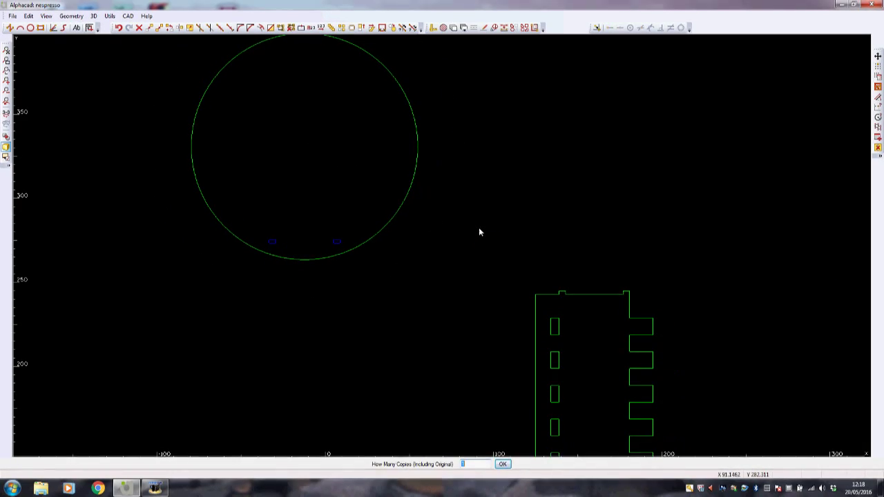
type("8")
key("Return")
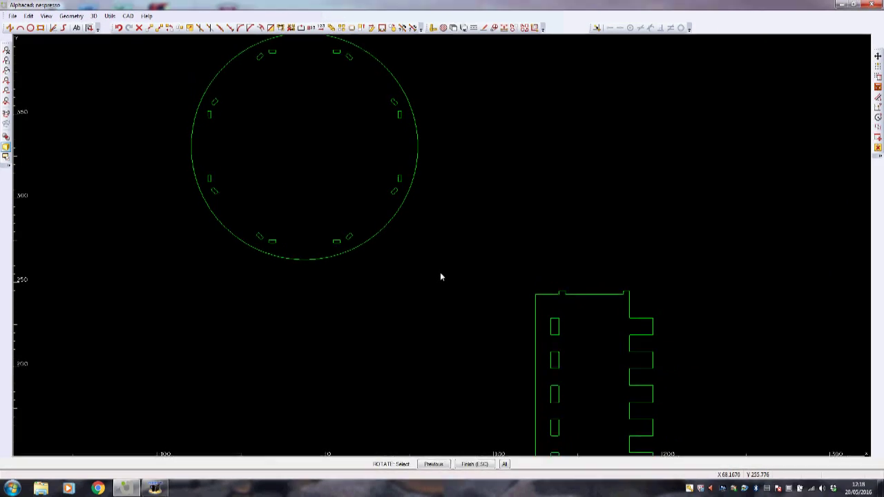
Step: Examine the slotted disc, and check the capsule outline and plate ends against the inner circle in the lower plan view
scroll(466, 246, "up", 4)
scroll(465, 246, "down", 8)
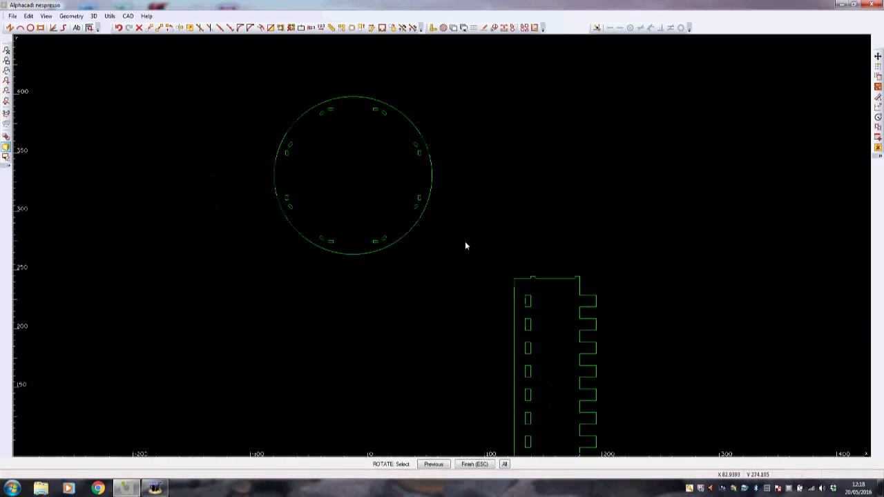
left_click(405, 247)
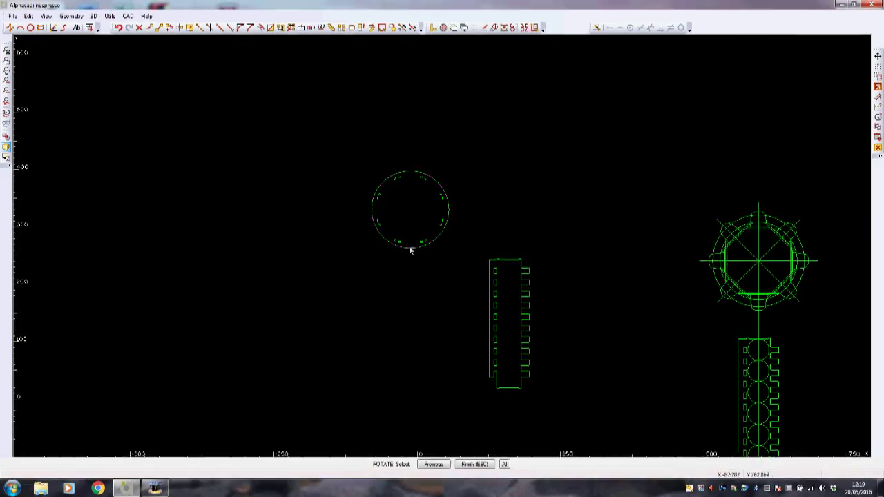
scroll(815, 291, "down", 3)
scroll(814, 294, "up", 6)
scroll(814, 296, "up", 2)
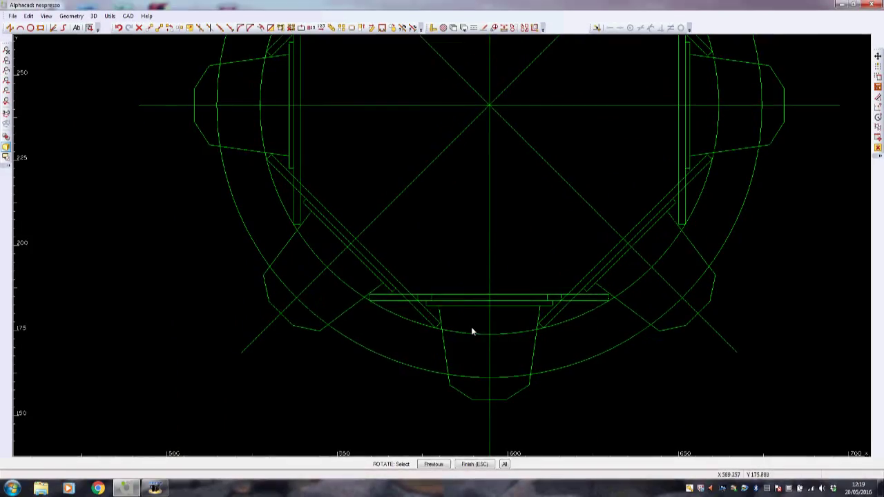
left_click(441, 316)
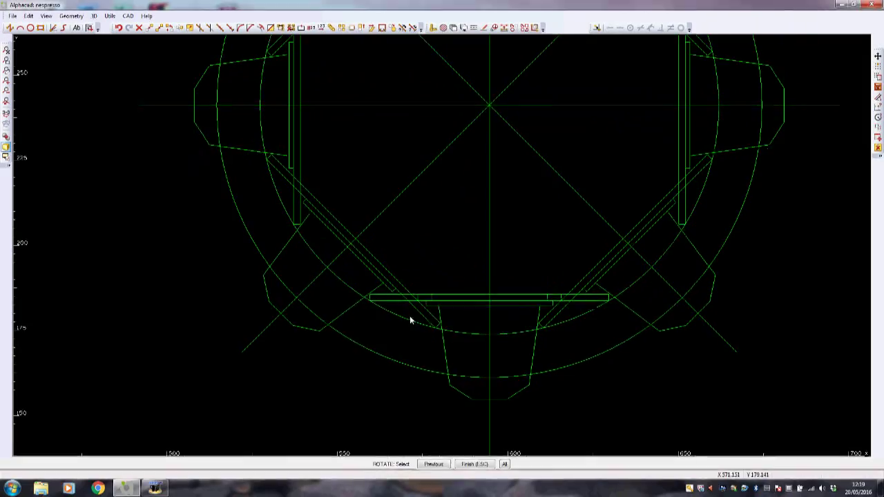
left_click(570, 324)
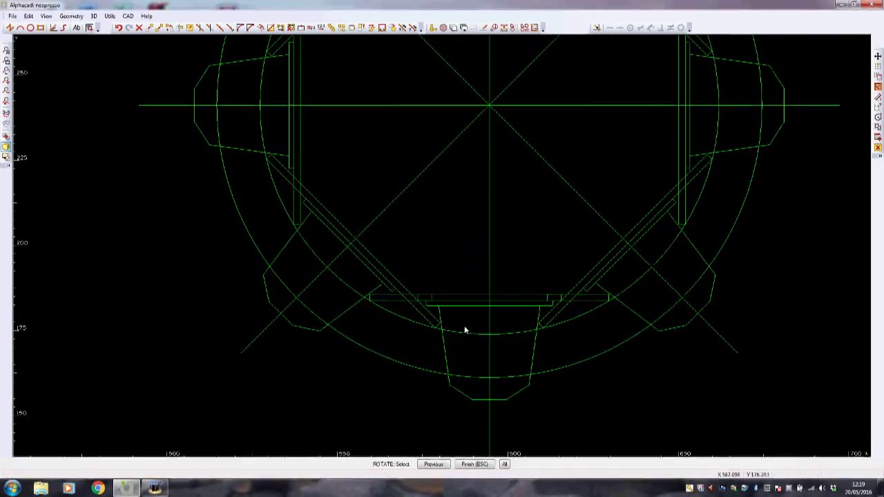
left_click(434, 465)
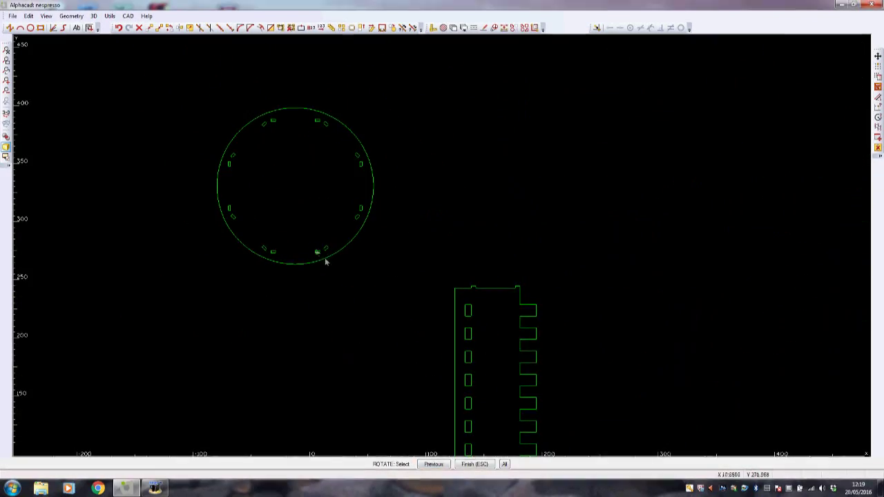
Step: Draw a line joining the lower inner corners of the disc's two bottom slots and offset it 3 towards the rim
left_click(9, 29)
scroll(267, 247, "up", 4)
key("e")
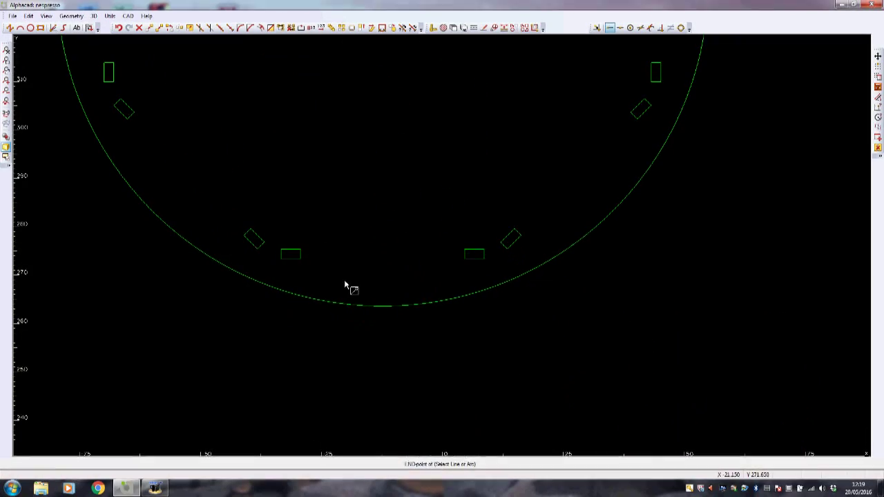
left_click(300, 257)
key("e")
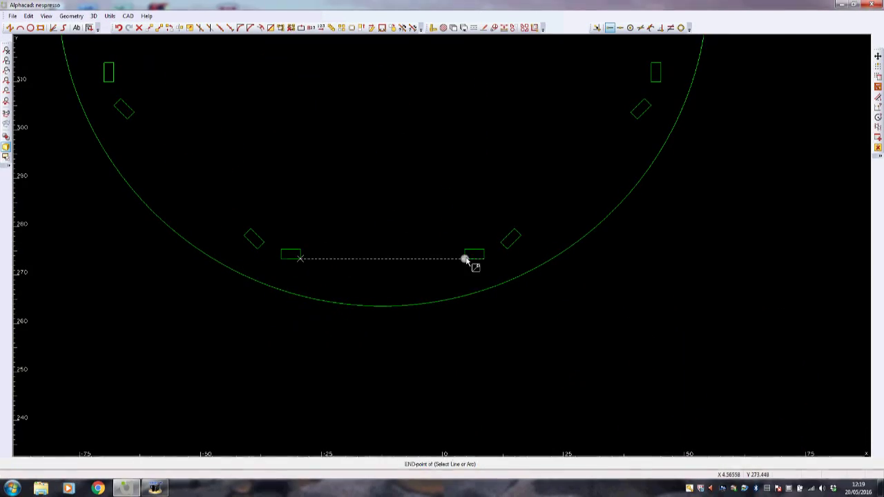
left_click(465, 259)
key("Escape")
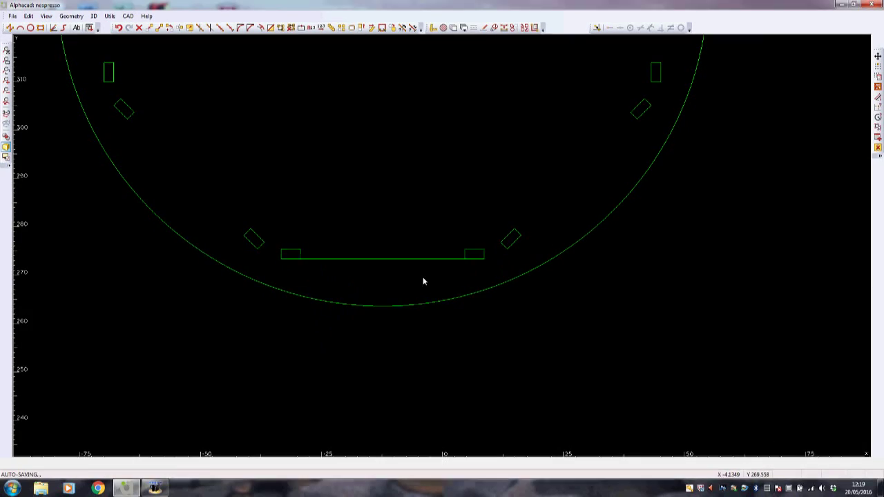
left_click(260, 28)
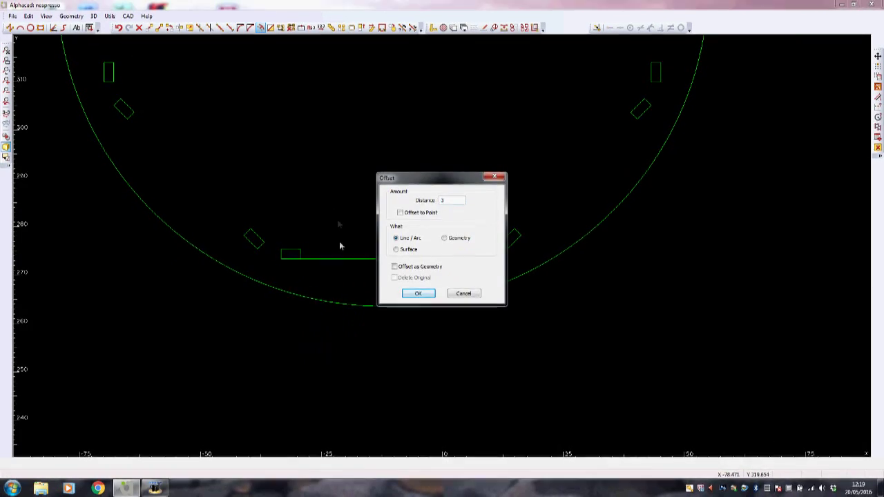
left_click(418, 294)
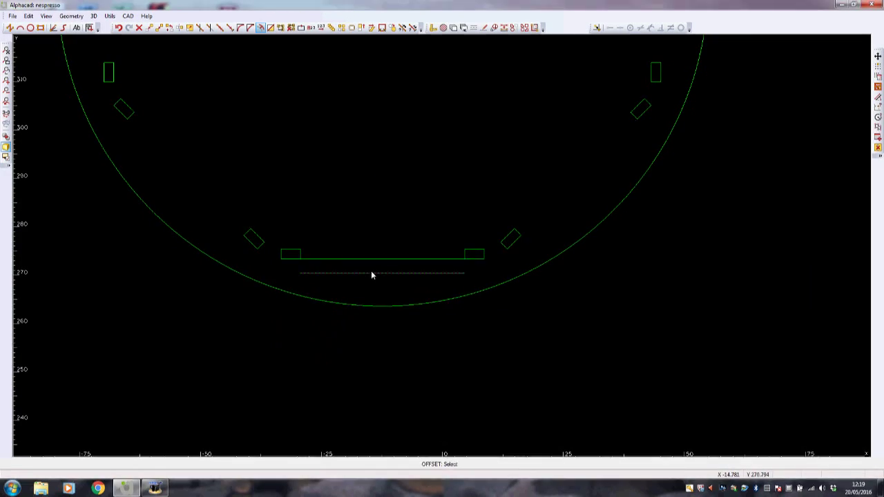
Step: Draw a three-point arc between the rim points below the bottom slots' outer corners, passing through the offset line's midpoint
left_click(20, 28)
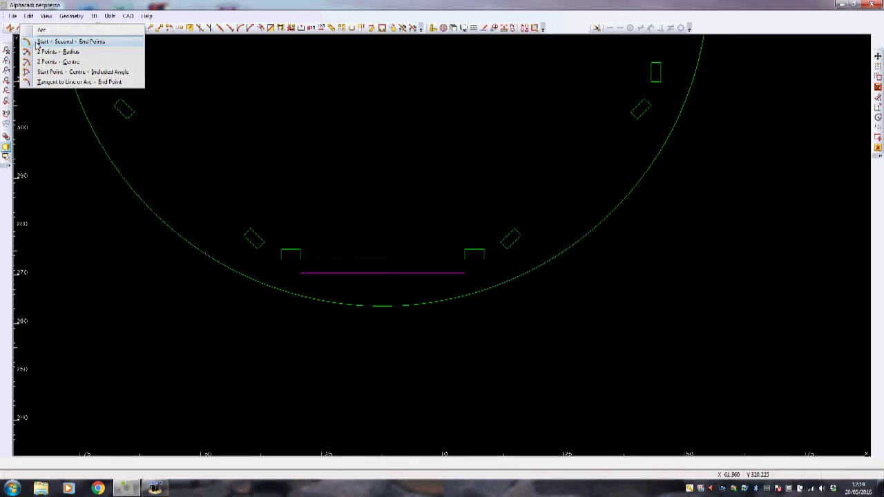
left_click(38, 42)
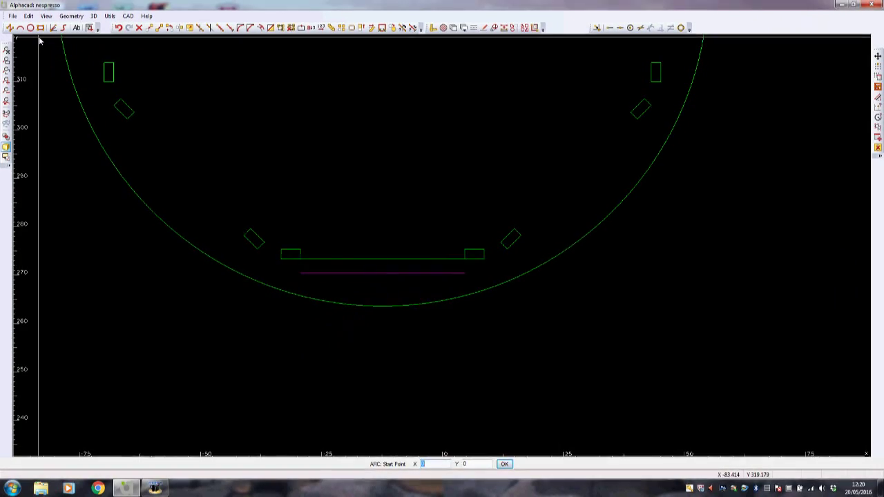
left_click(287, 258)
left_click(281, 291)
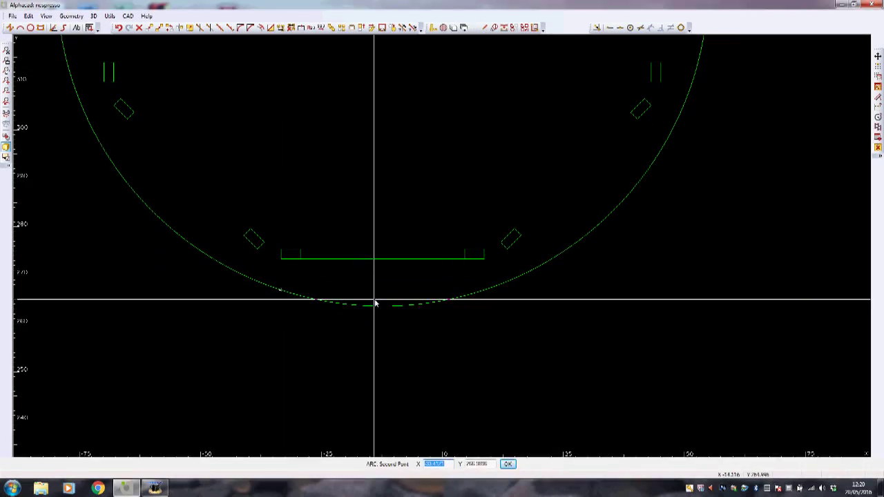
left_click(382, 274)
key("i")
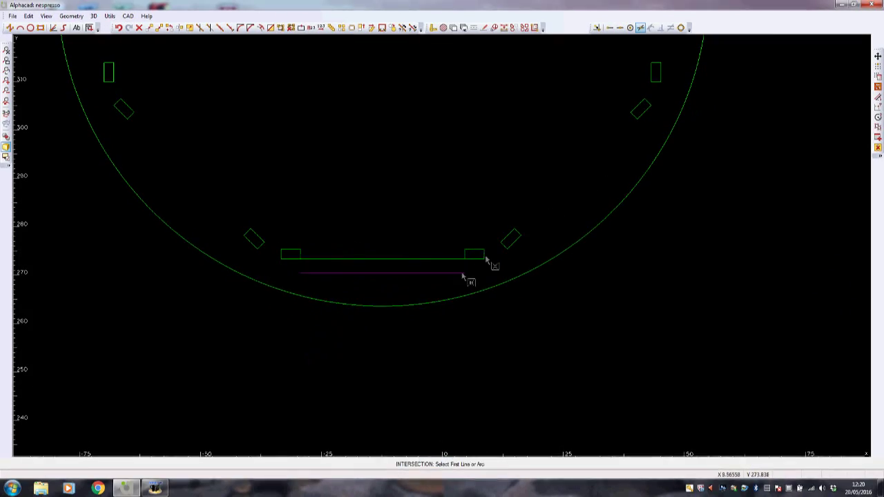
left_click(488, 295)
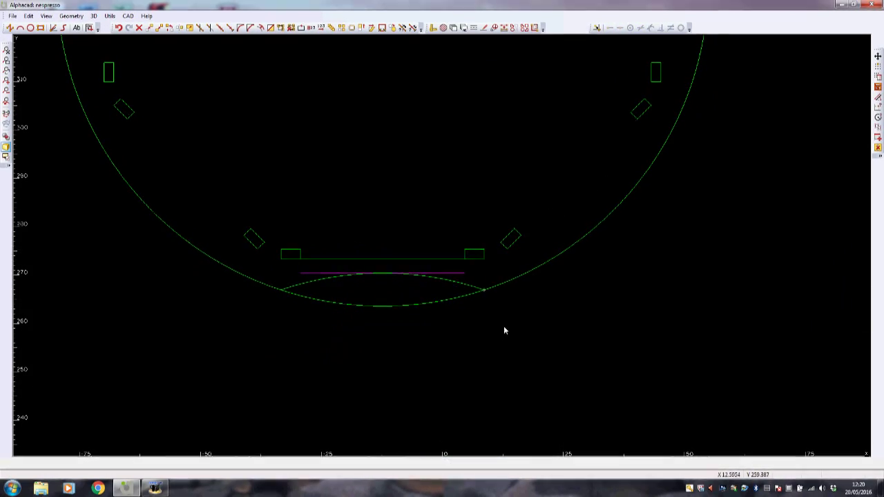
Step: Delete the two straight construction lines between the disc's bottom slots and the rim arc
left_click(139, 28)
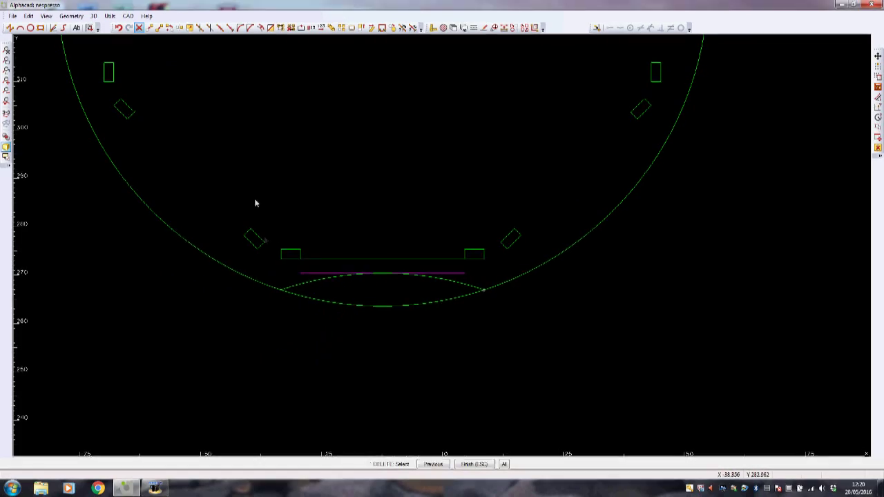
left_click(315, 265)
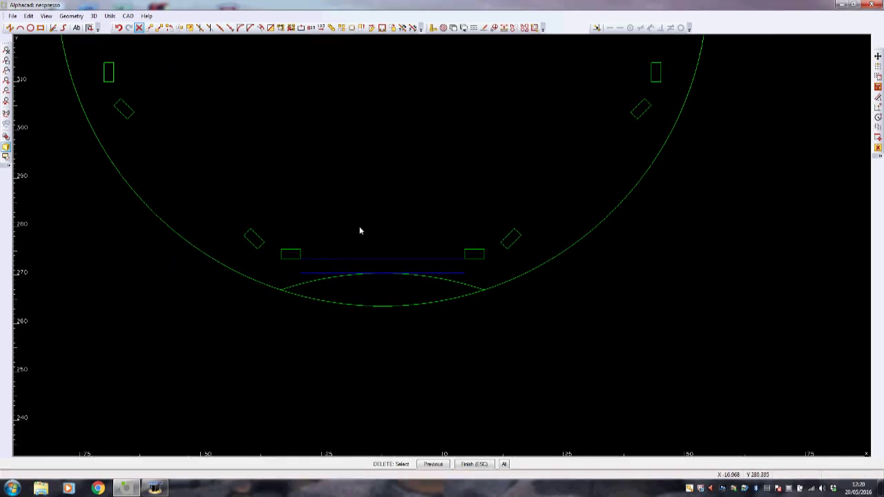
key("Escape")
left_click(428, 265)
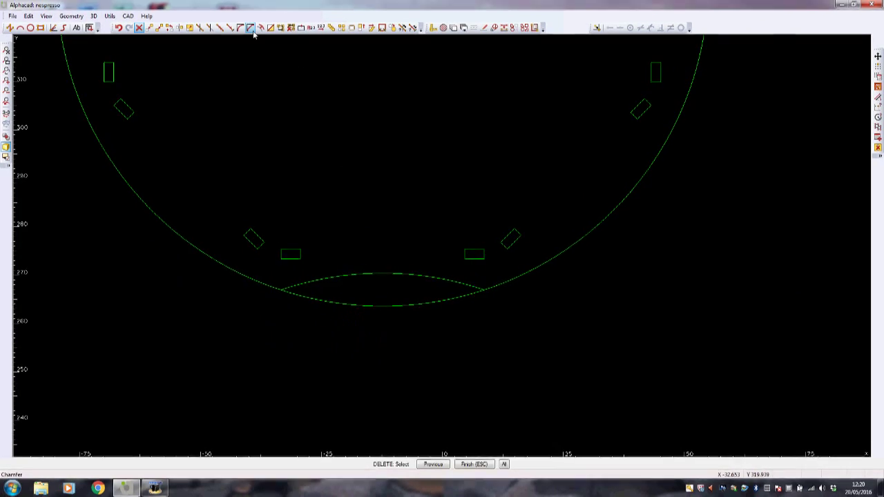
Step: Rotate-copy the bottom arc about the disc's centre at 45 degrees, entering 8 copies, to place an arc on every side
scroll(520, 205, "down", 2)
left_click(168, 28)
left_click(442, 239)
key("Escape")
key("c")
left_click(574, 205)
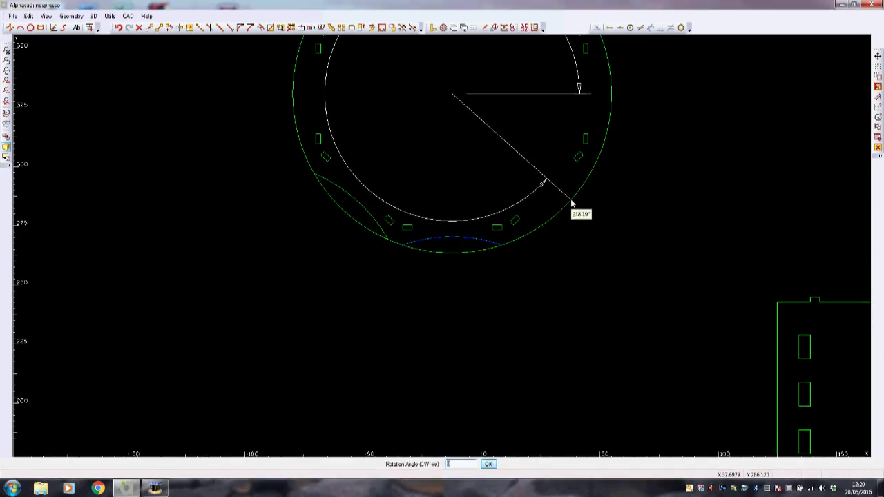
type("45")
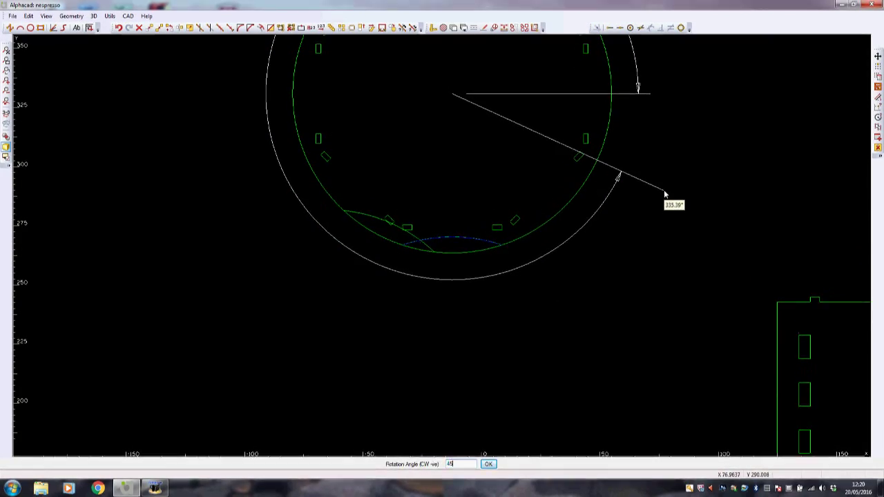
key("Return")
type("8")
key("Return")
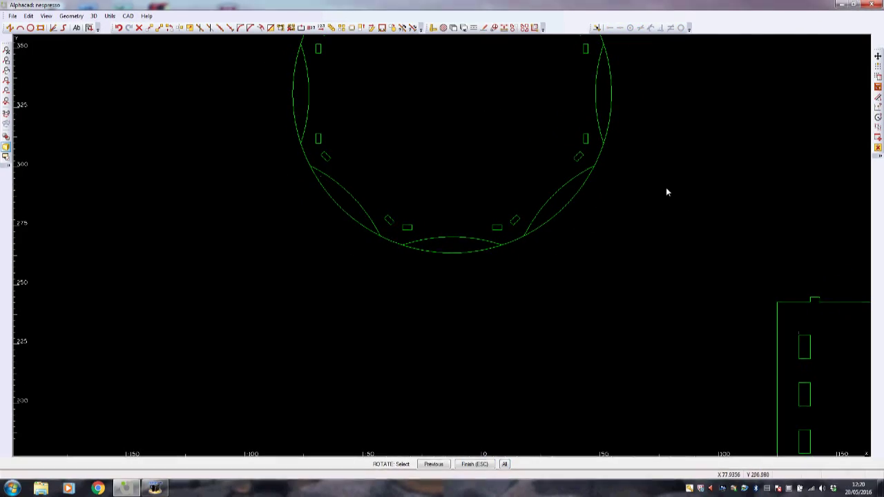
Step: Trim away the eight rim segments lying outside the arcs, leaving a scalloped disc outline
scroll(682, 98, "down", 3)
scroll(705, 67, "down", 3)
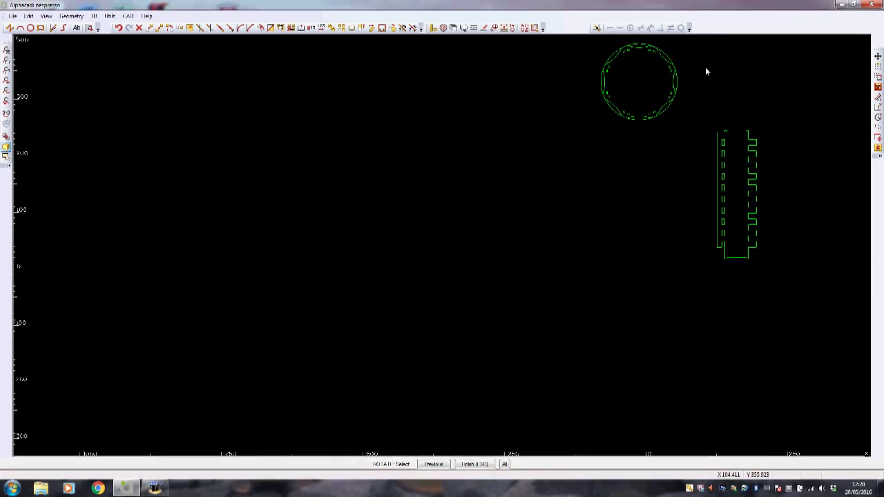
scroll(703, 45, "up", 6)
scroll(702, 37, "up", 2)
scroll(702, 37, "down", 2)
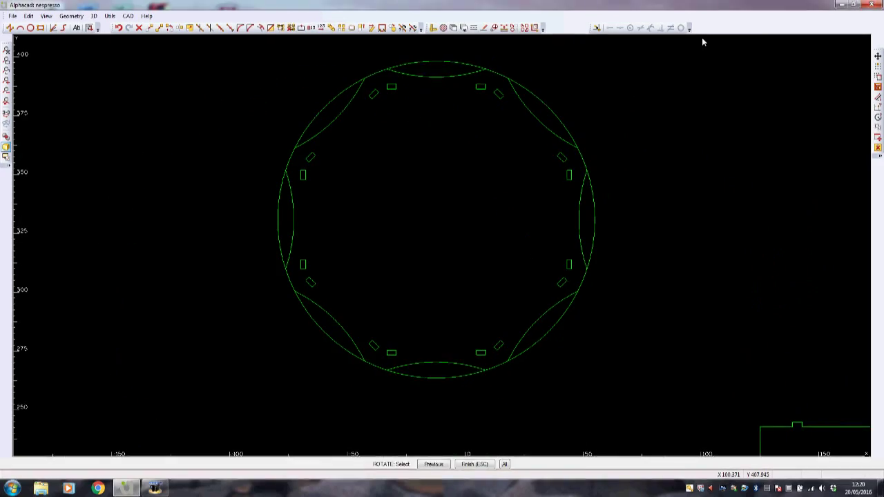
left_click(210, 27)
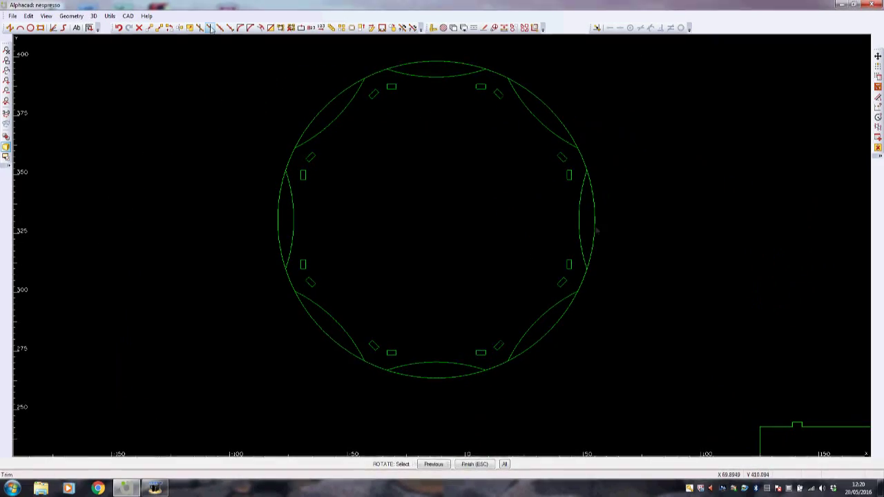
left_click(595, 230)
left_click(561, 121)
left_click(452, 66)
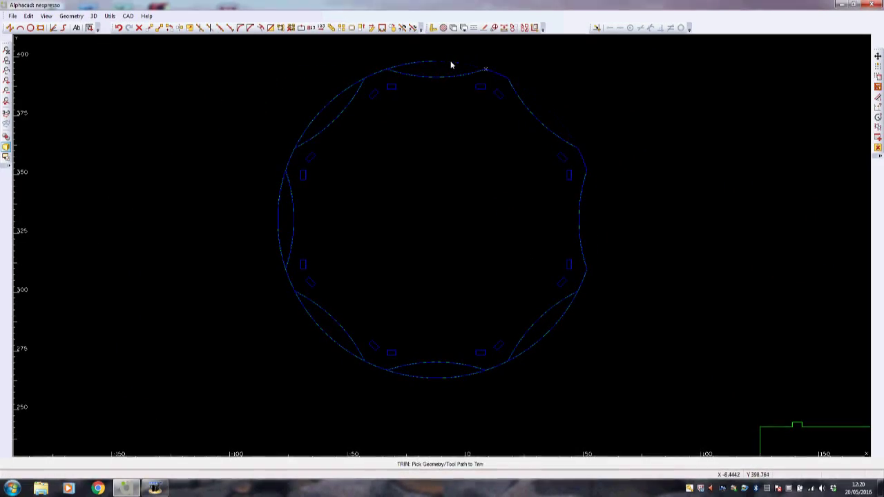
left_click(335, 96)
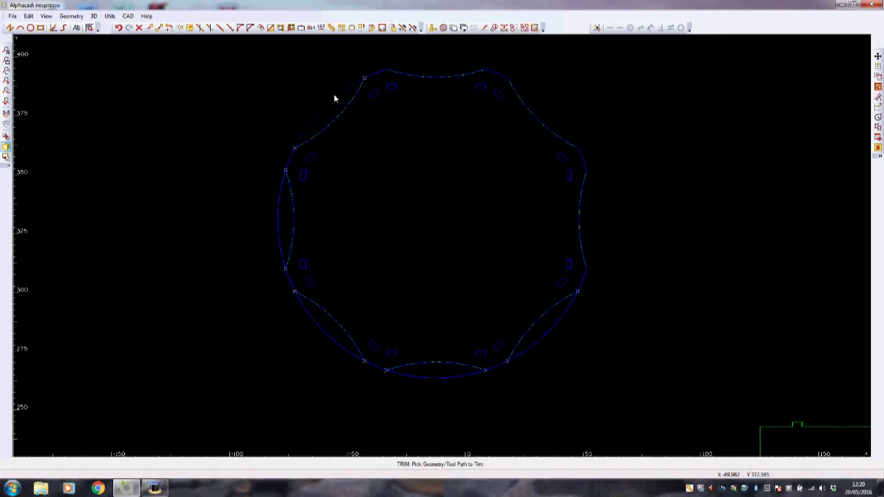
left_click(280, 203)
left_click(320, 330)
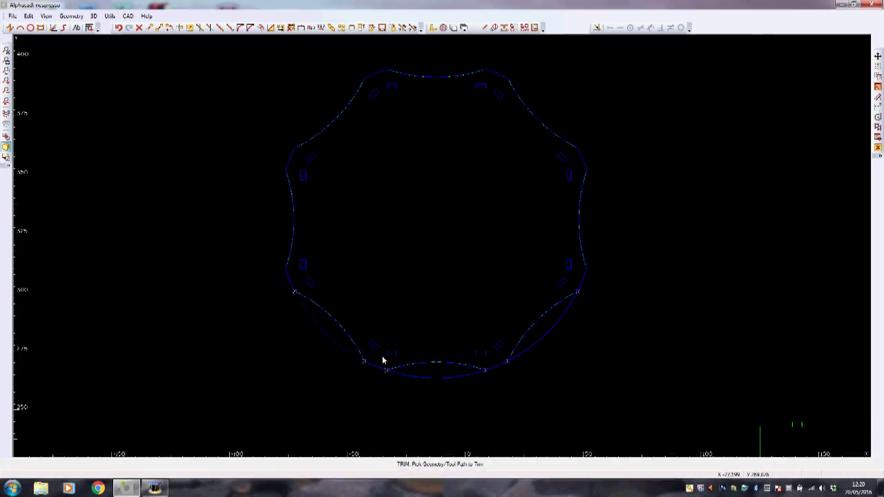
left_click(426, 380)
left_click(546, 337)
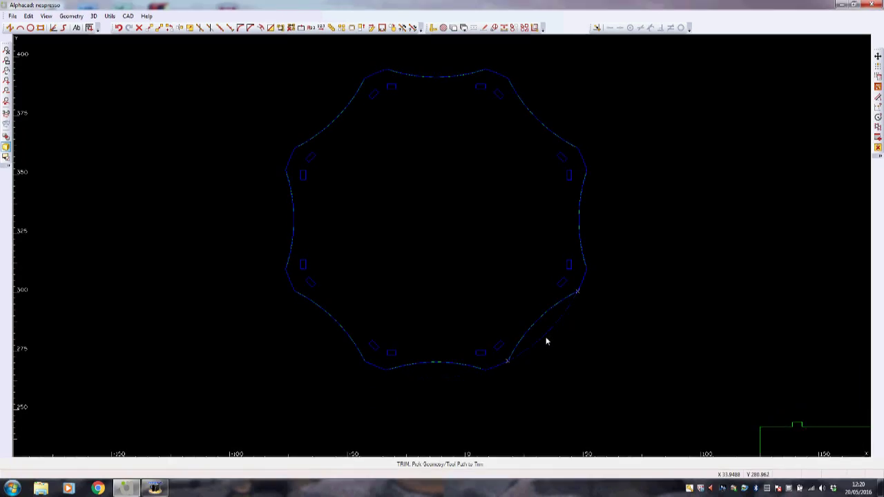
right_click(586, 334)
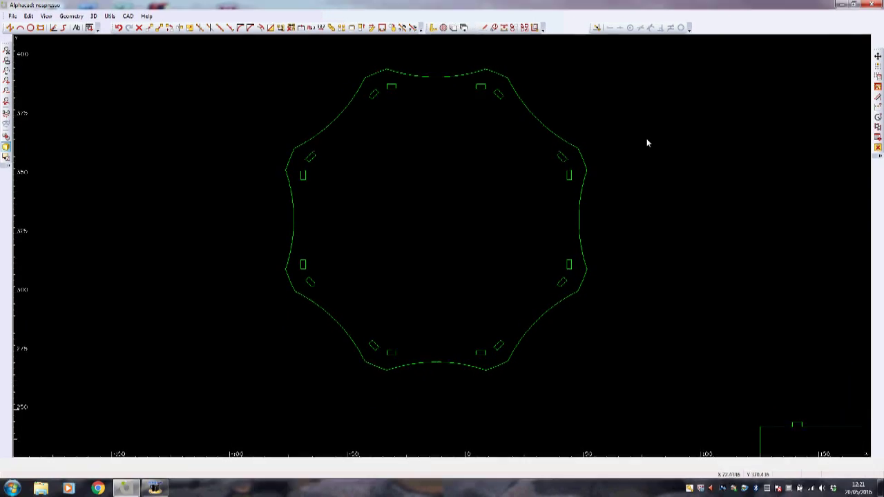
Step: Copy the scalloped disc with all its slots into the empty space to the left of the original
scroll(451, 164, "up", 3)
scroll(451, 165, "down", 6)
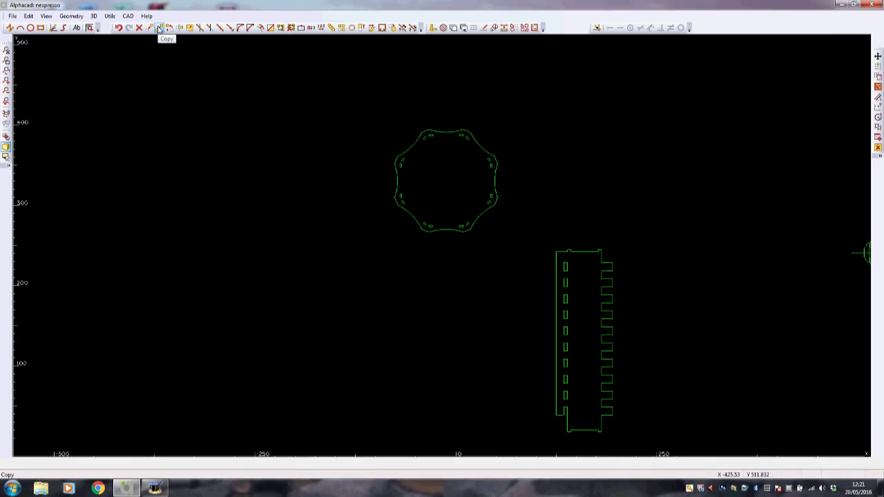
left_click_drag(339, 101, 520, 257)
key("Escape")
left_click(456, 198)
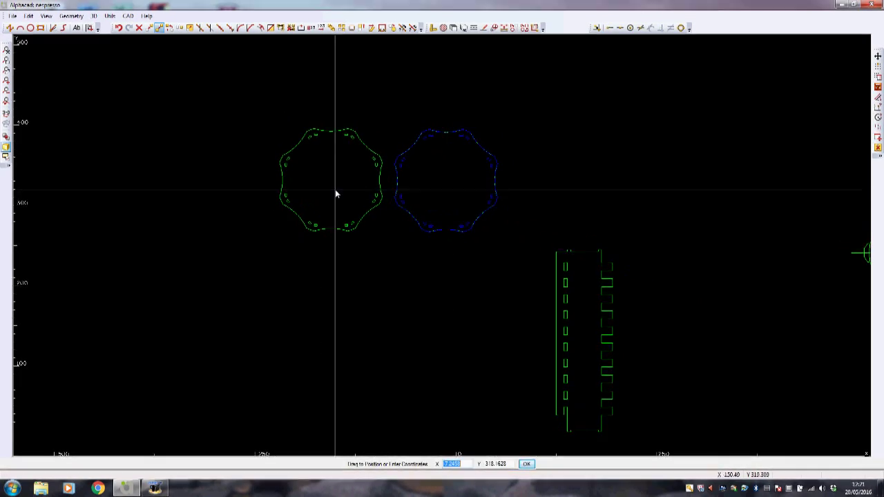
left_click(334, 192)
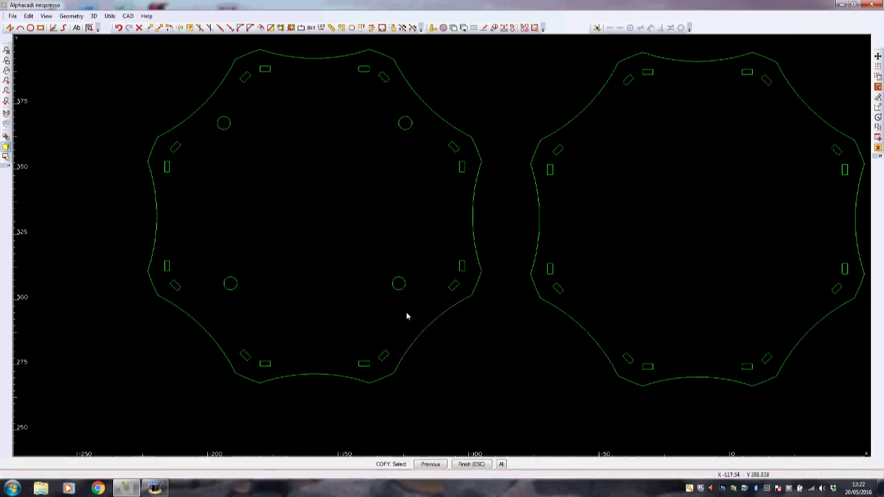
scroll(496, 367, "up", 2)
scroll(496, 368, "down", 5)
scroll(496, 367, "down", 2)
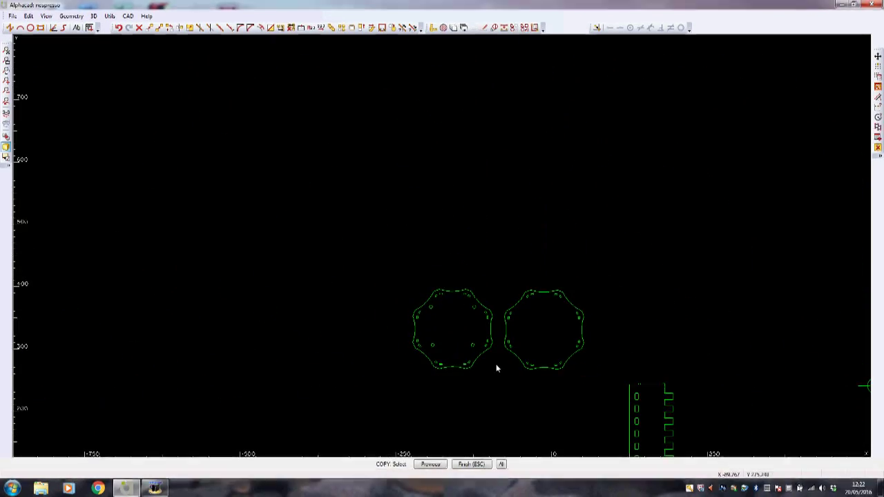
key("Down")
key("Down")
key("Down")
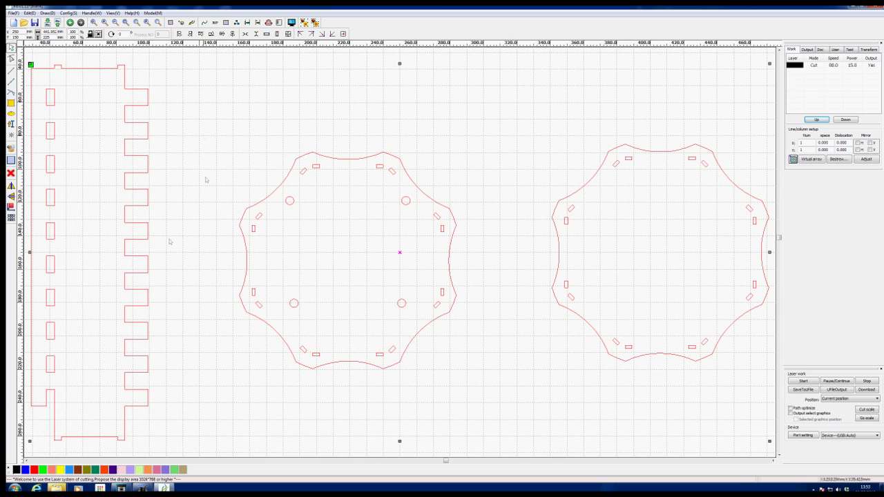
Step: Switch to the laser-cutting software and delete both end discs, leaving only the slotted side plate
left_click_drag(200, 101, 197, 117)
left_click_drag(489, 378, 772, 388)
key("Delete")
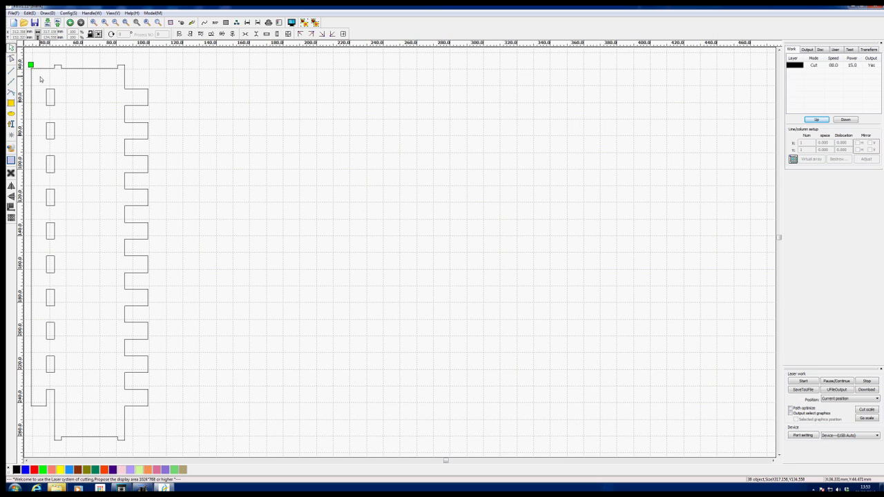
Step: Select the nine rectangular slots of the side plate and group them into one object
left_click_drag(62, 135, 75, 318)
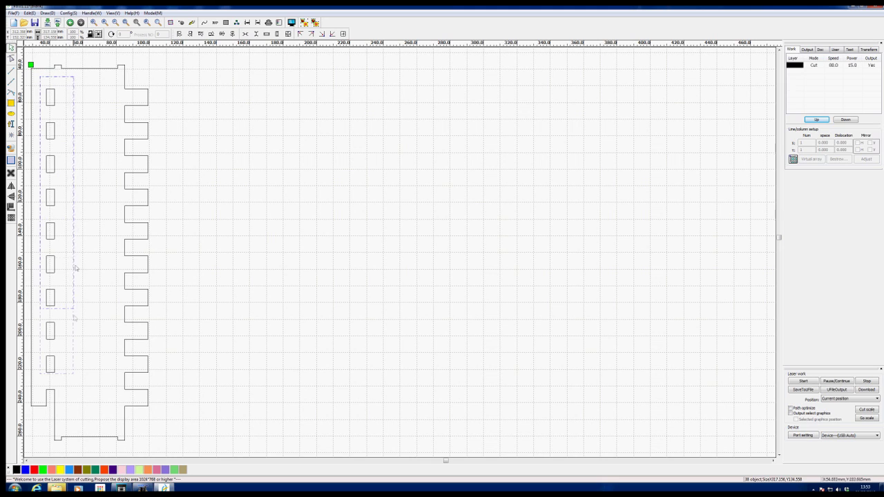
left_click_drag(75, 388, 75, 388)
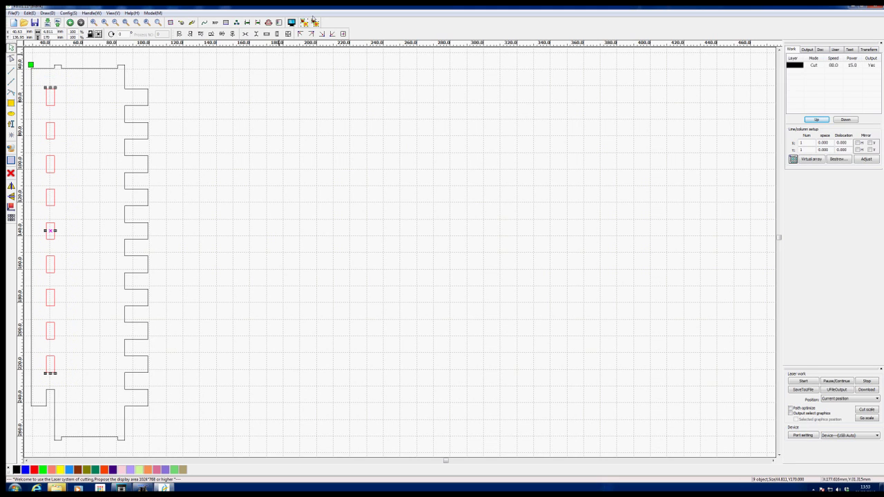
left_click(179, 49)
left_click(125, 74)
left_click(309, 23)
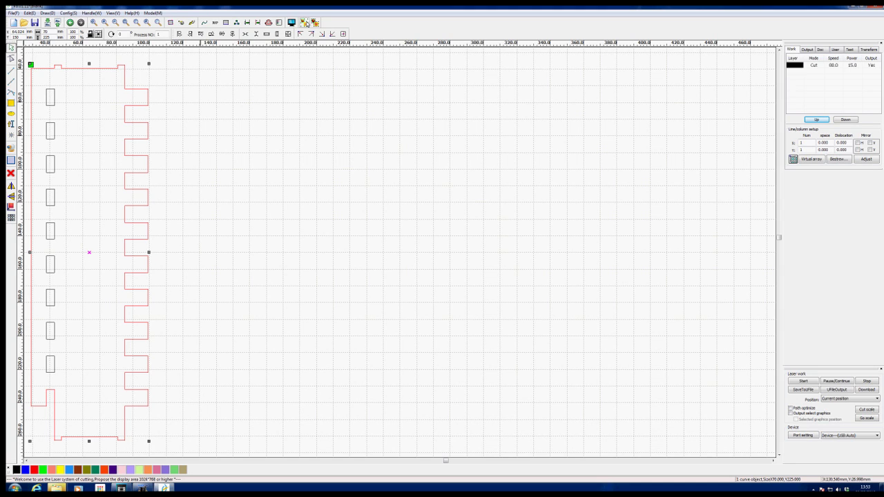
Step: Set the cutting order so the grouped slots are cut first and the side plate's outline second
left_click(192, 23)
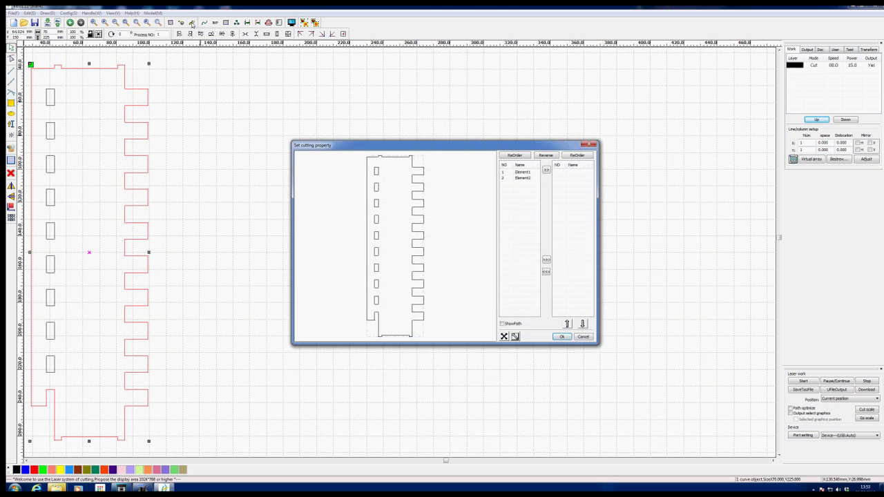
left_click(377, 186)
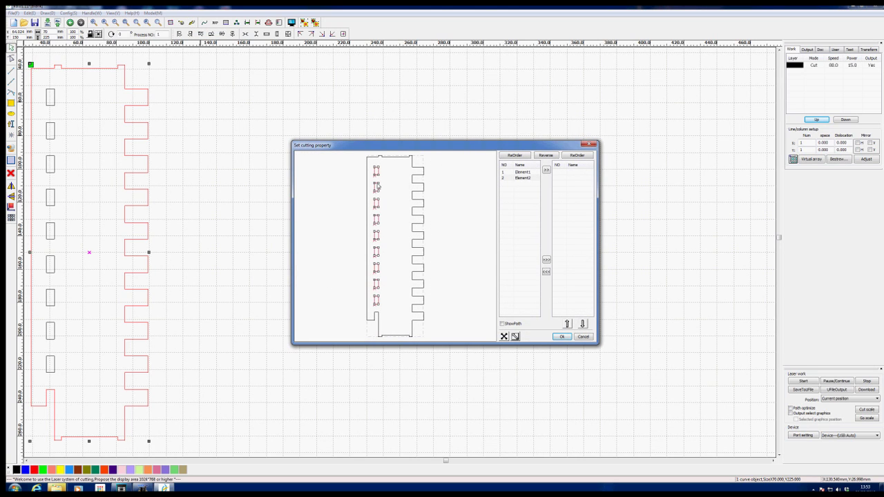
left_click(546, 171)
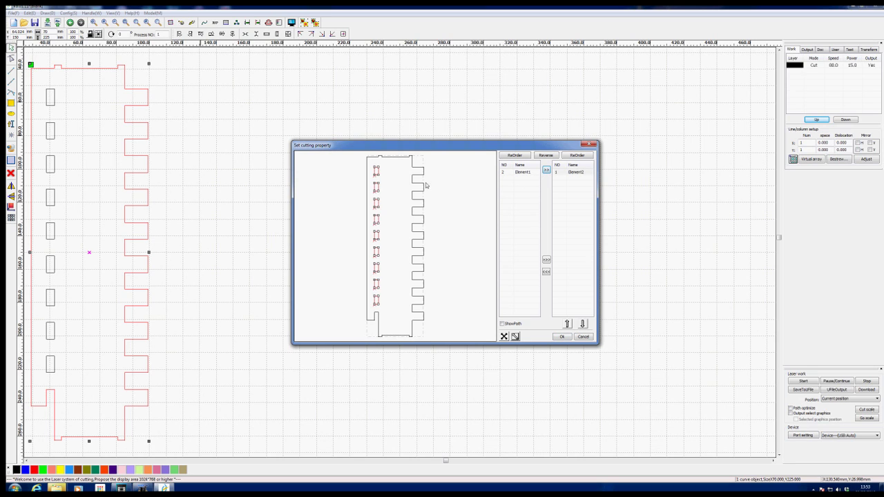
left_click(420, 186)
left_click(546, 170)
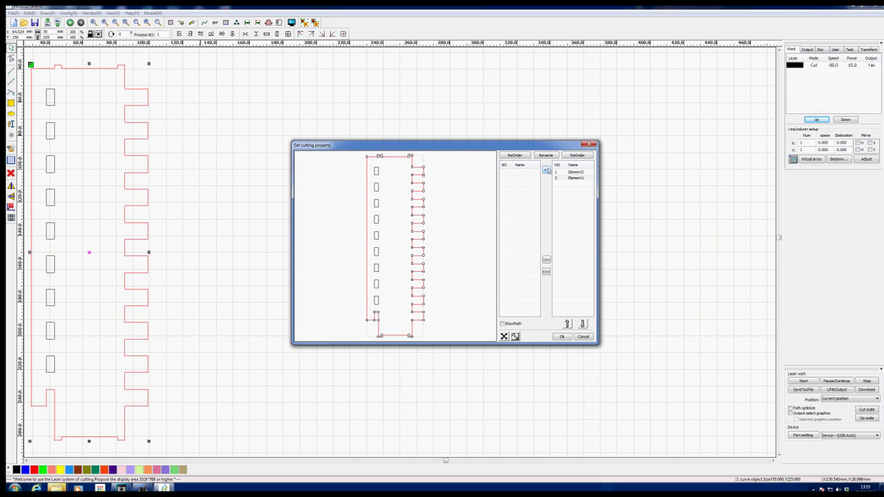
left_click(562, 337)
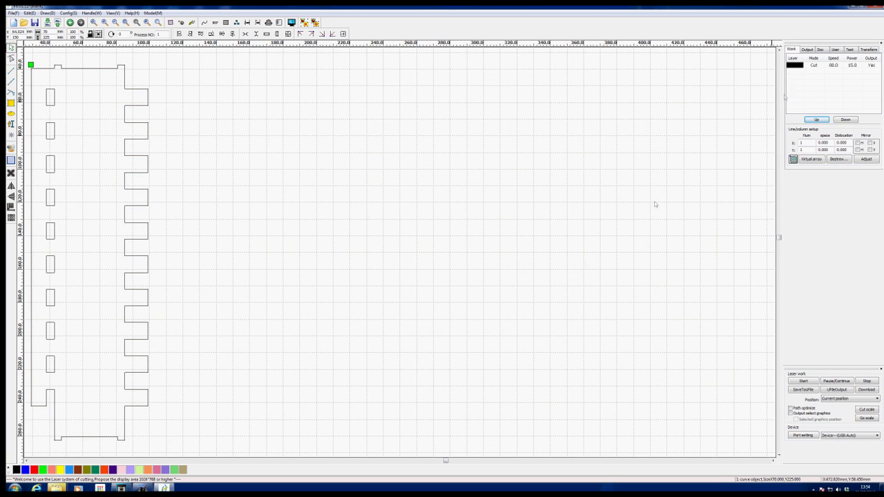
Step: Set the black cut layer's speed to 25 mm/s and its minimum power to 50%
double_click(798, 65)
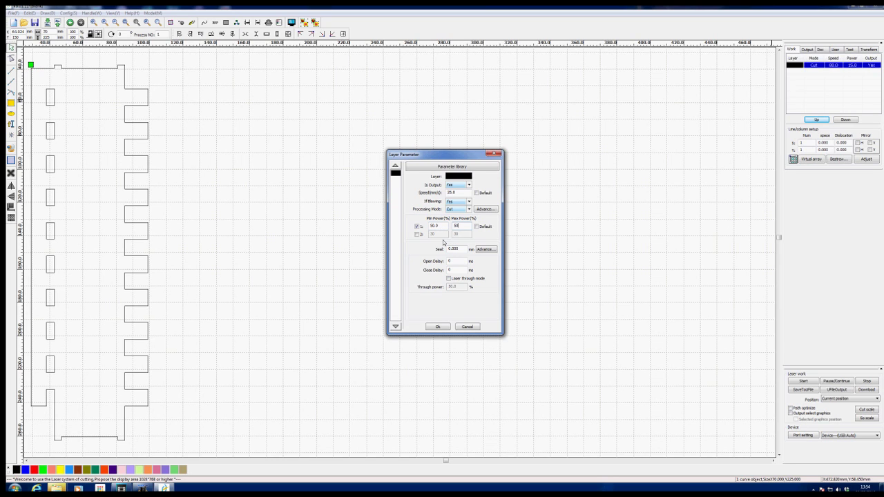
left_click(438, 327)
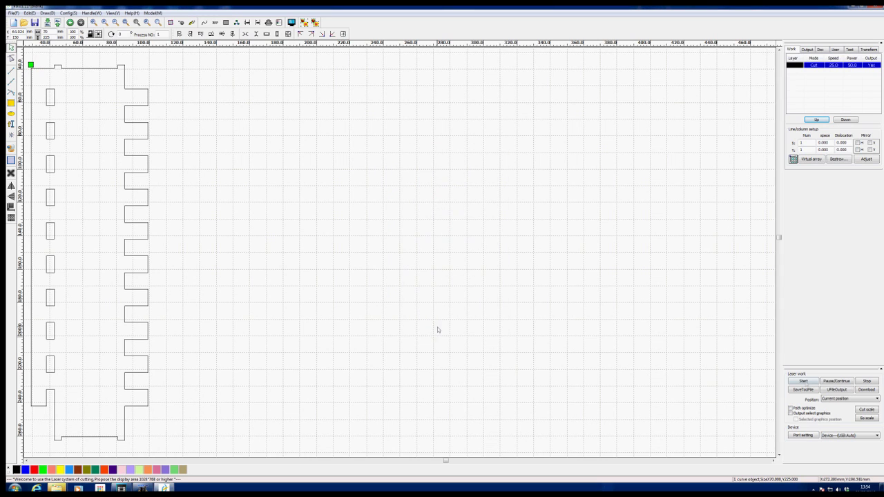
Step: Replace the drawing with a fresh load of the full layout and delete its side plate, keeping both end discs
key("ctrl+a")
key("Delete")
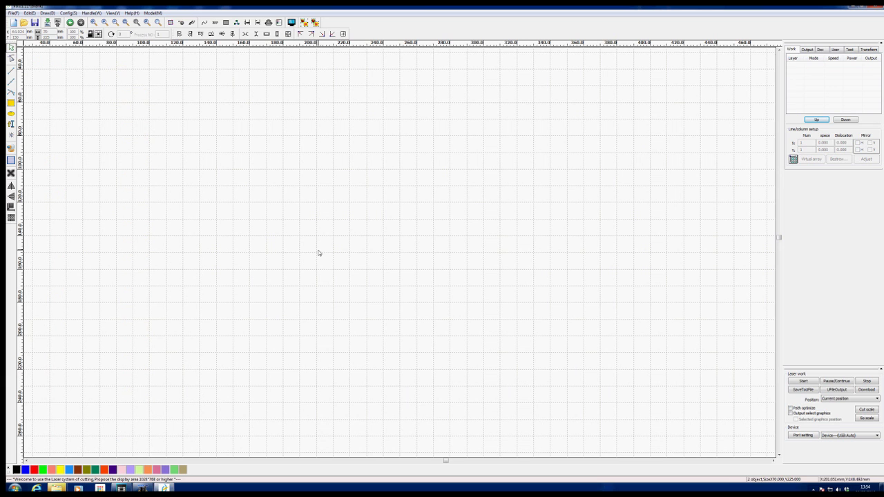
left_click(14, 13)
left_click(42, 87)
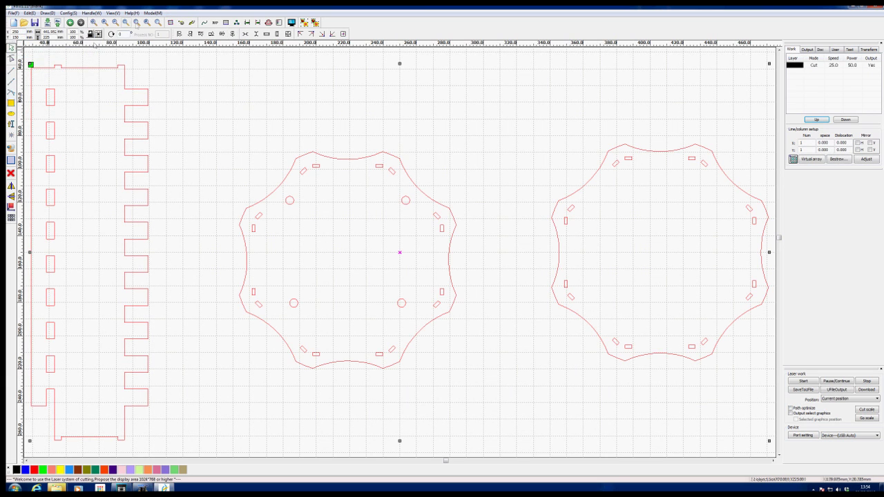
left_click_drag(29, 58, 173, 445)
key("Delete")
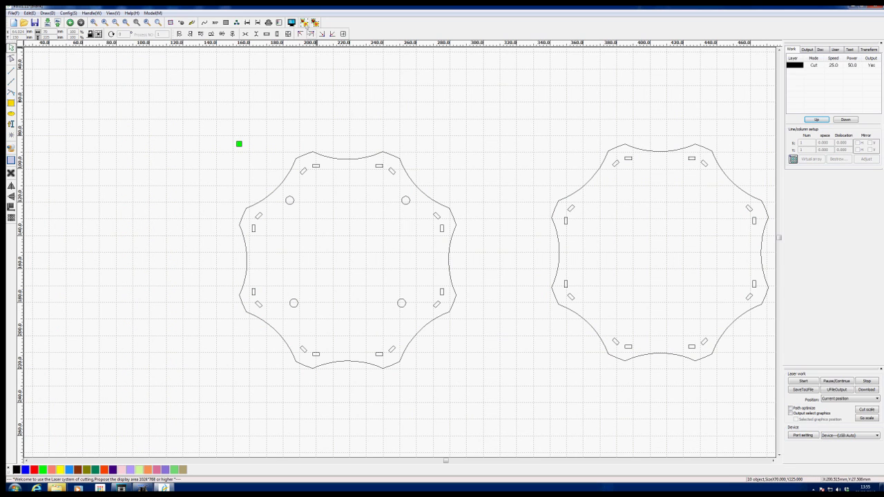
Step: Group the sixteen slots and four round holes inside the left end disc
left_click_drag(239, 160, 456, 366)
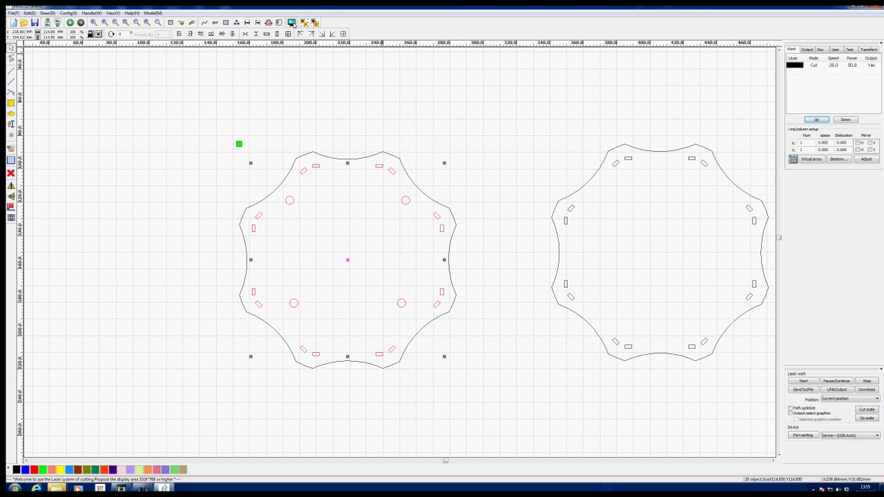
left_click(304, 22)
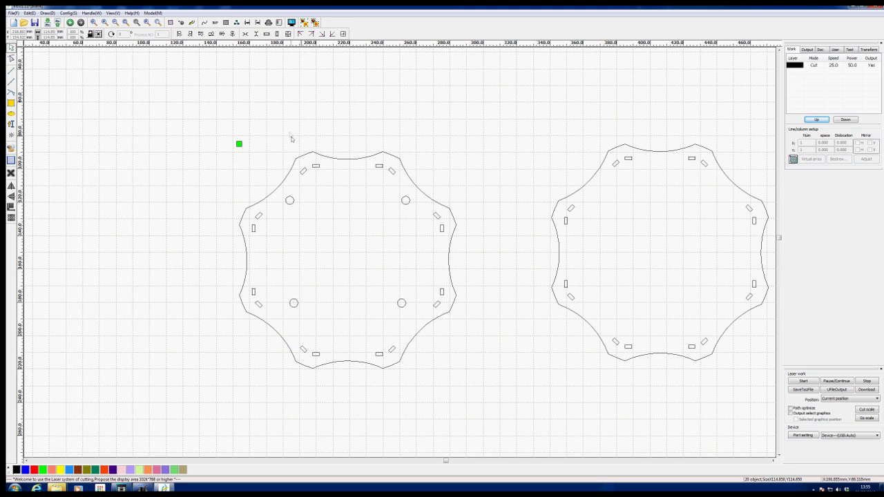
Step: Group the sixteen slots inside the right end disc, leaving its outer outline separate
left_click(309, 156)
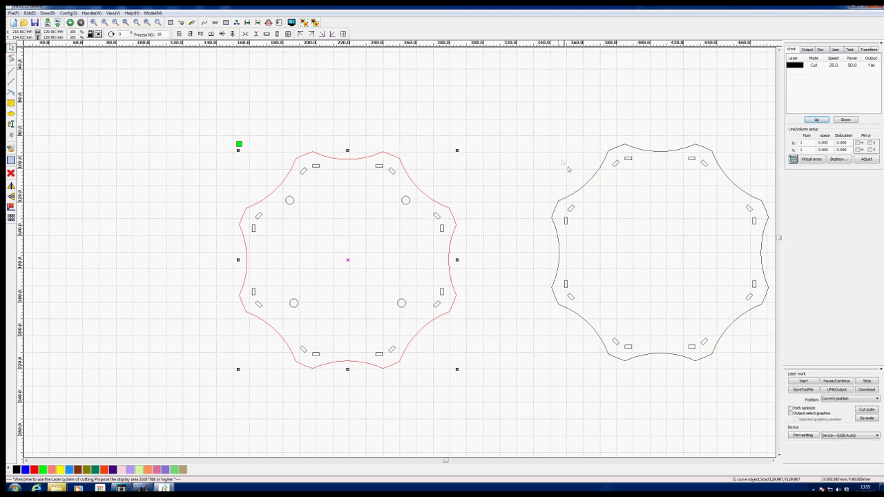
left_click_drag(559, 141, 760, 363)
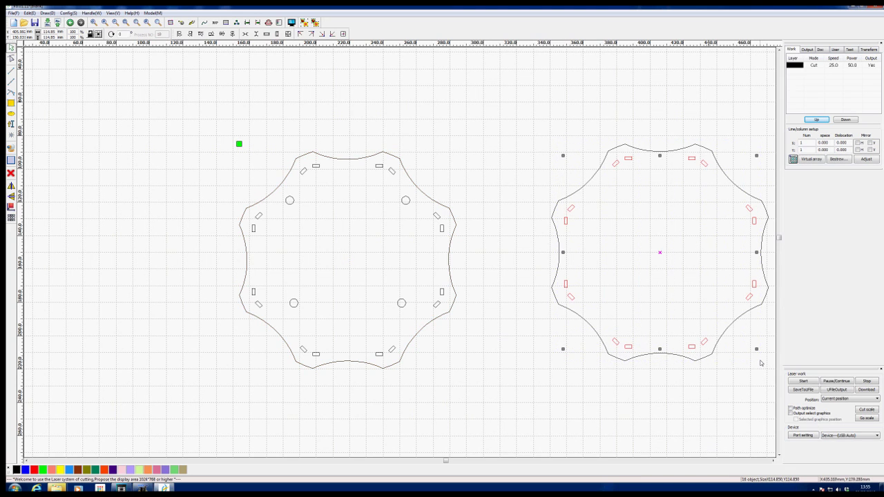
left_click(566, 145)
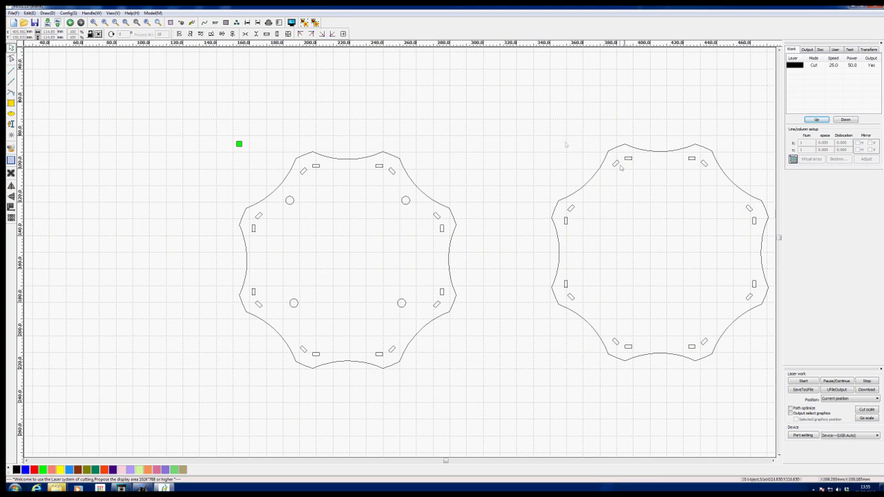
left_click(599, 175)
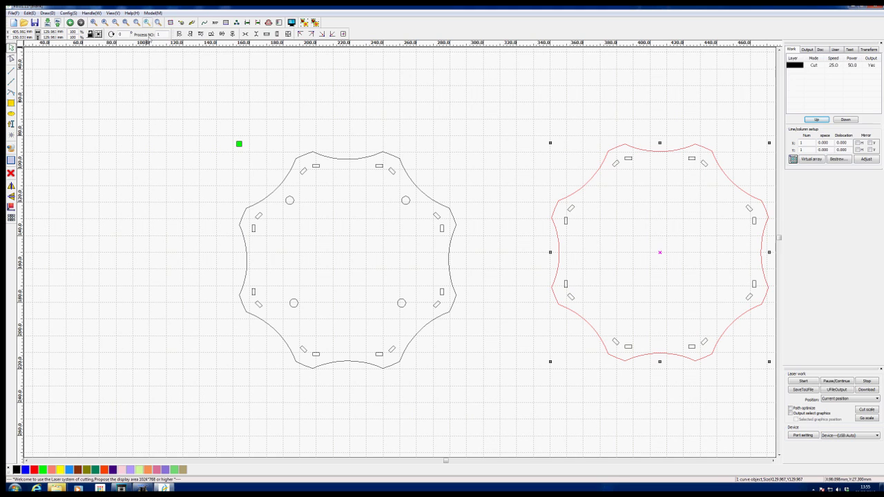
Step: Set the cutting order to the left disc's grouped slots and holes, its outline, the right disc's grouped slots, and finally its outline
left_click(192, 23)
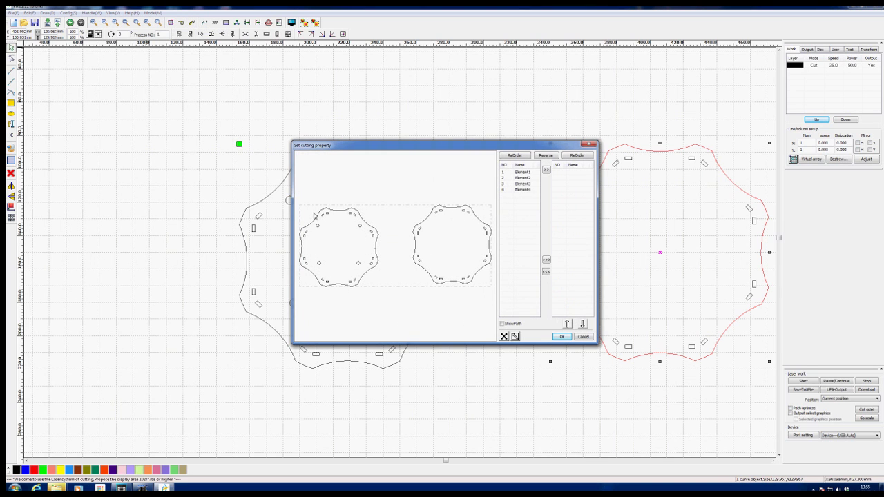
left_click(326, 214)
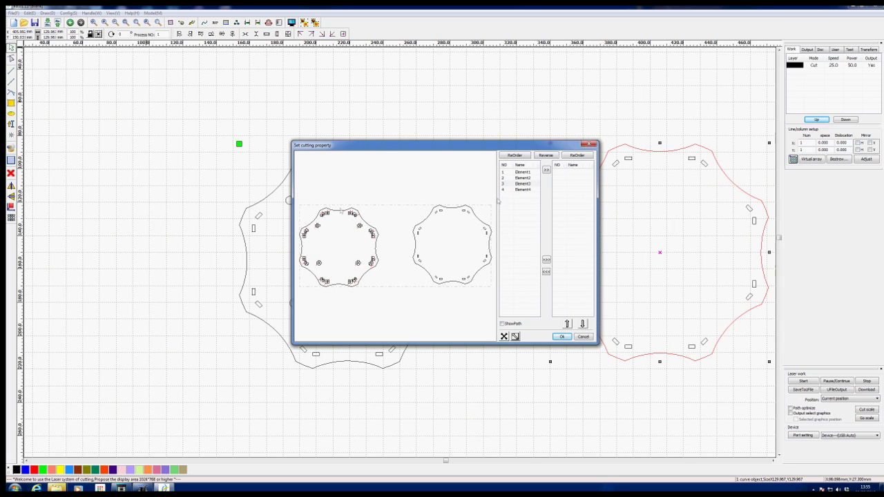
left_click(546, 170)
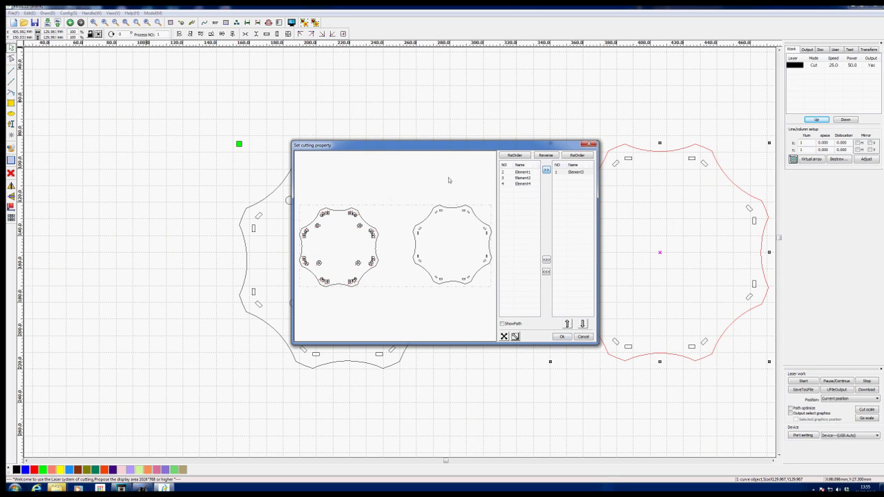
left_click(361, 220)
left_click(547, 170)
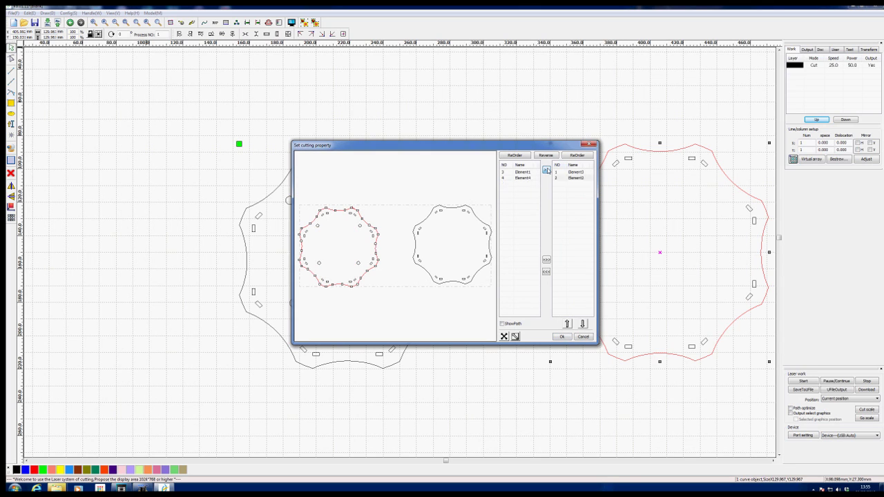
left_click(440, 214)
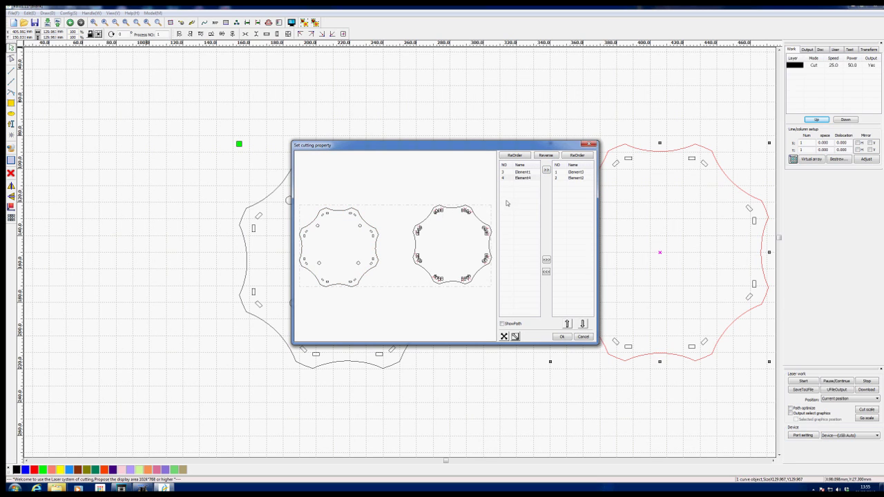
left_click(546, 170)
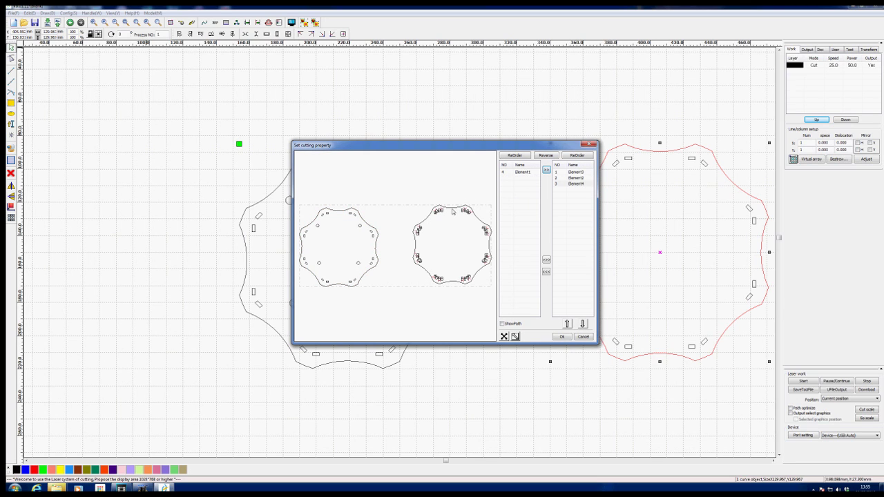
left_click(453, 212)
left_click(547, 171)
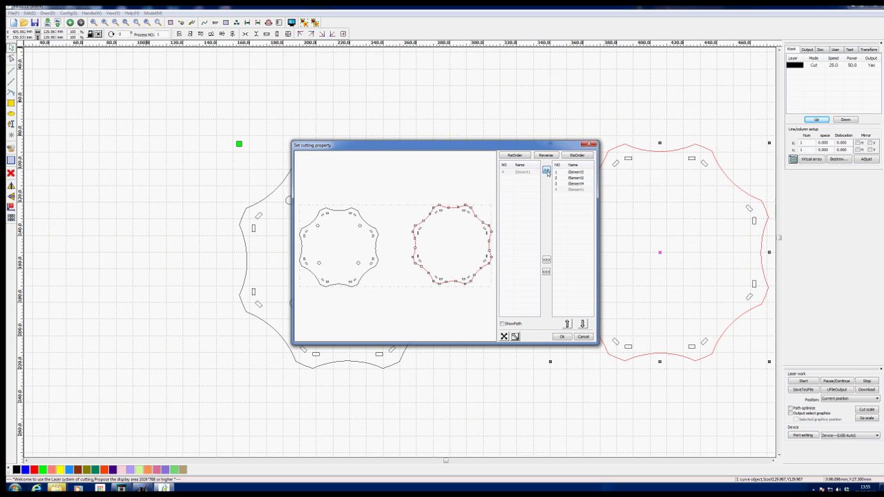
left_click(563, 337)
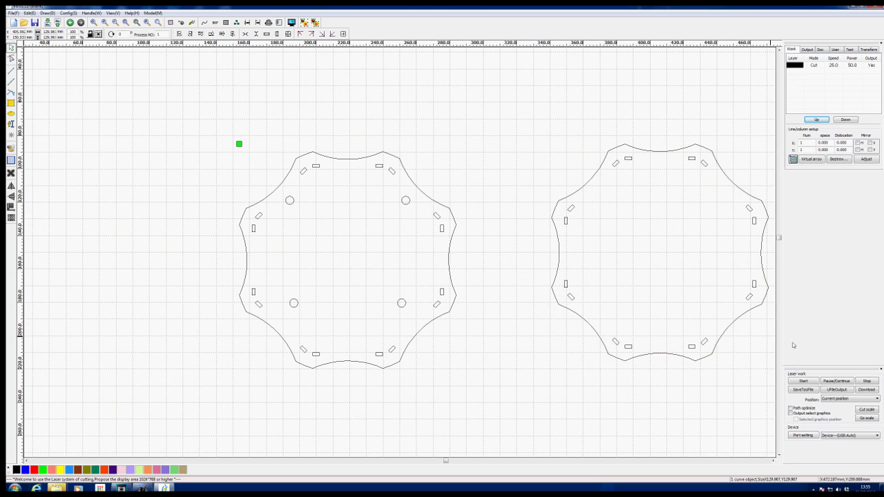